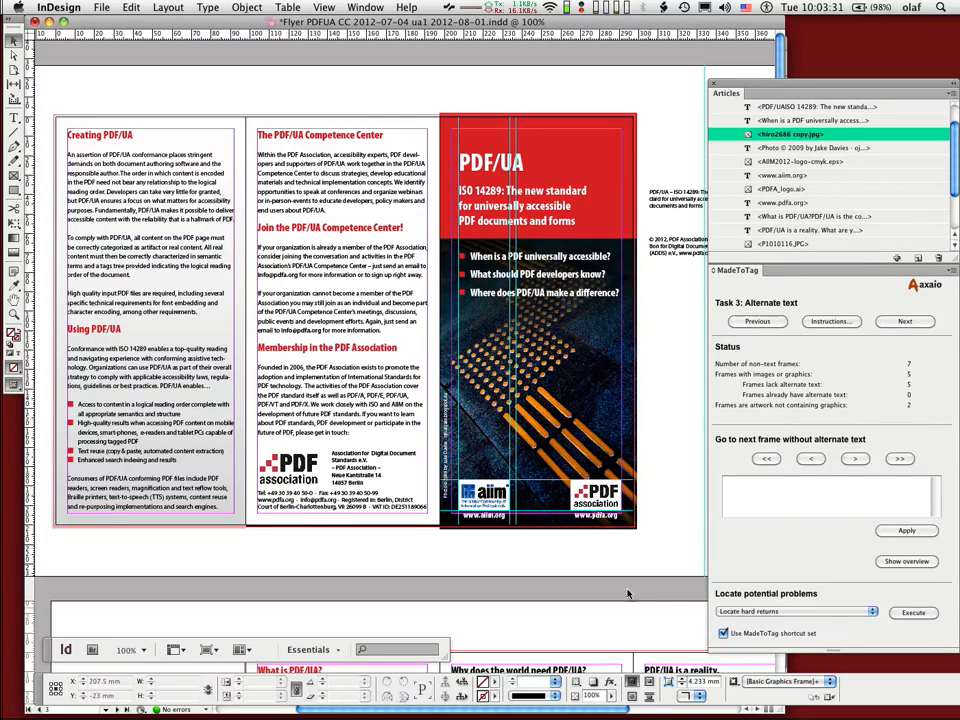
Step: Open the object export options of the cover photo and enter "Guiding stripes" as its custom alt text
left_click(592, 386)
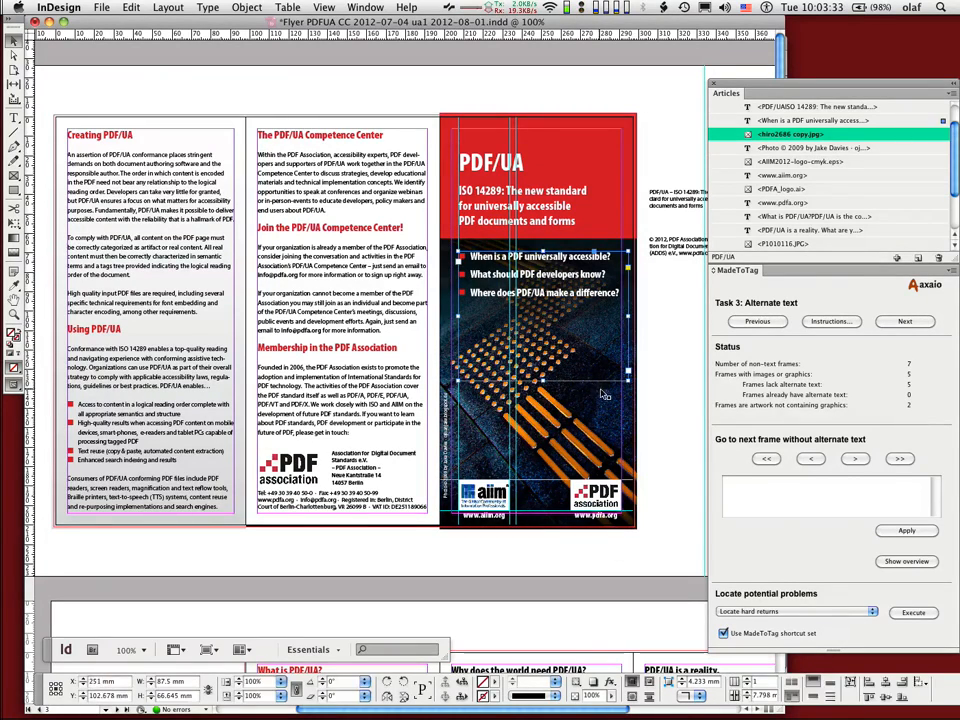
left_click(601, 393)
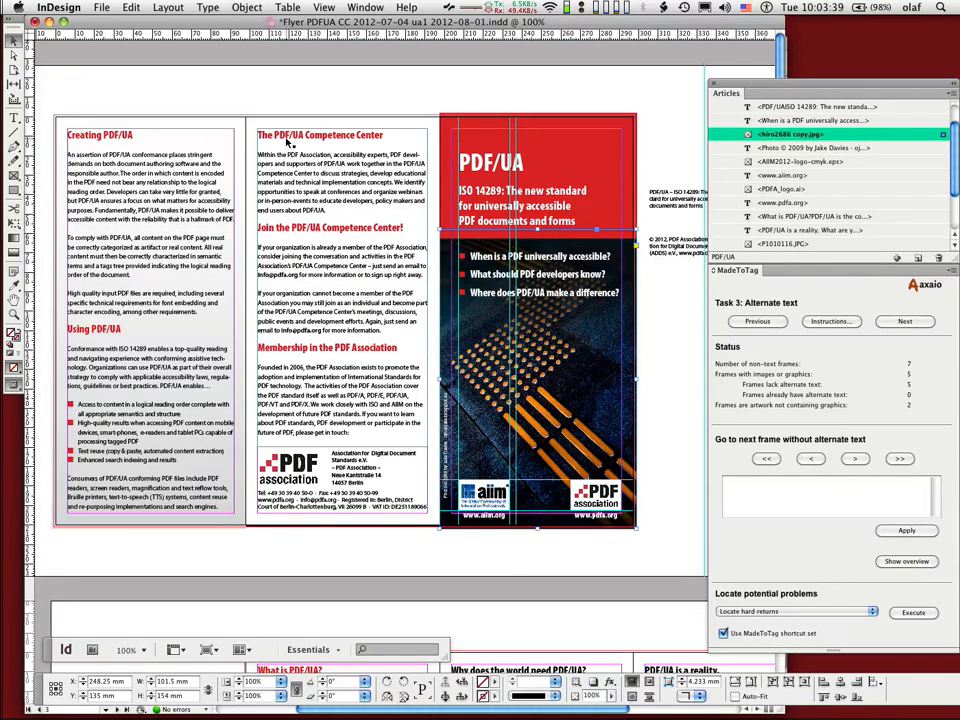
left_click(247, 7)
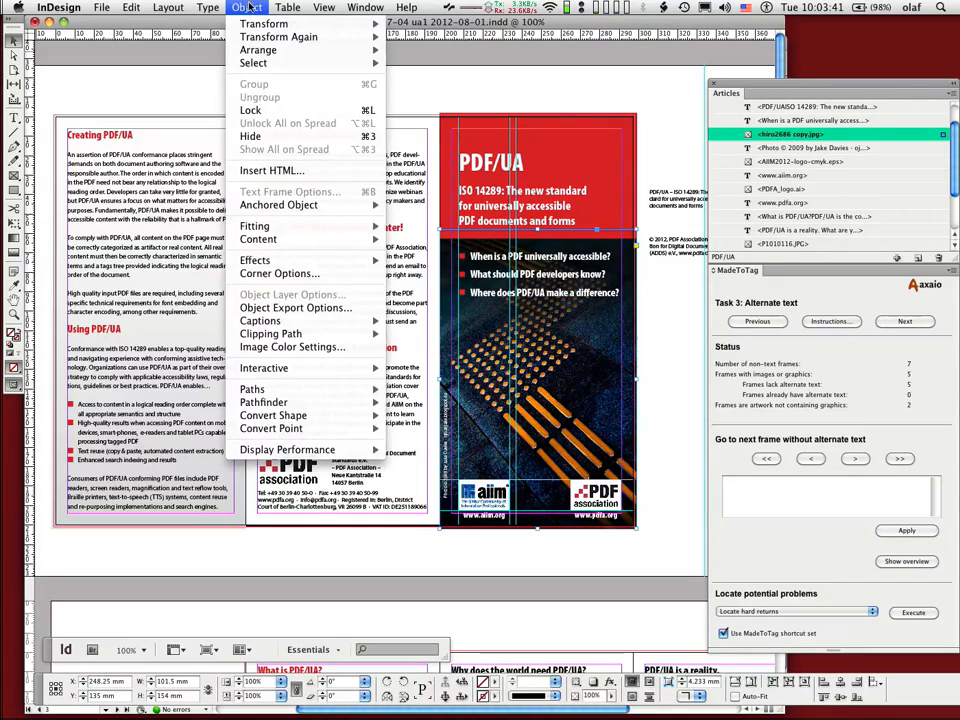
left_click(287, 308)
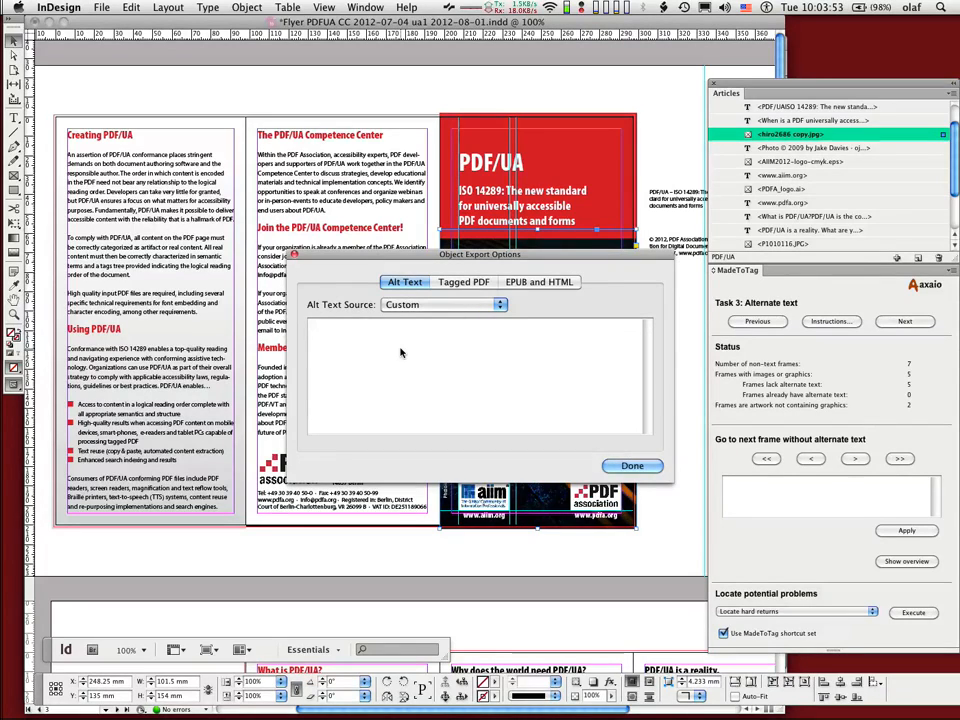
type("Guiding stripes")
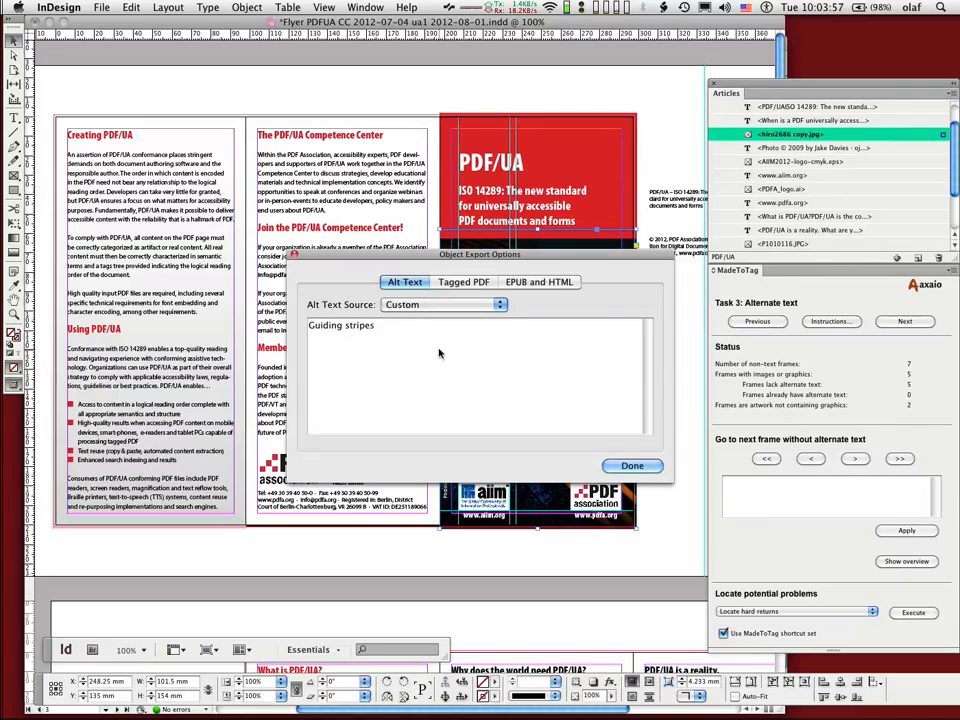
Step: Clear the photo's custom alt text and set the alt text source to From XMP:Description
key("super+a")
key("BackSpace")
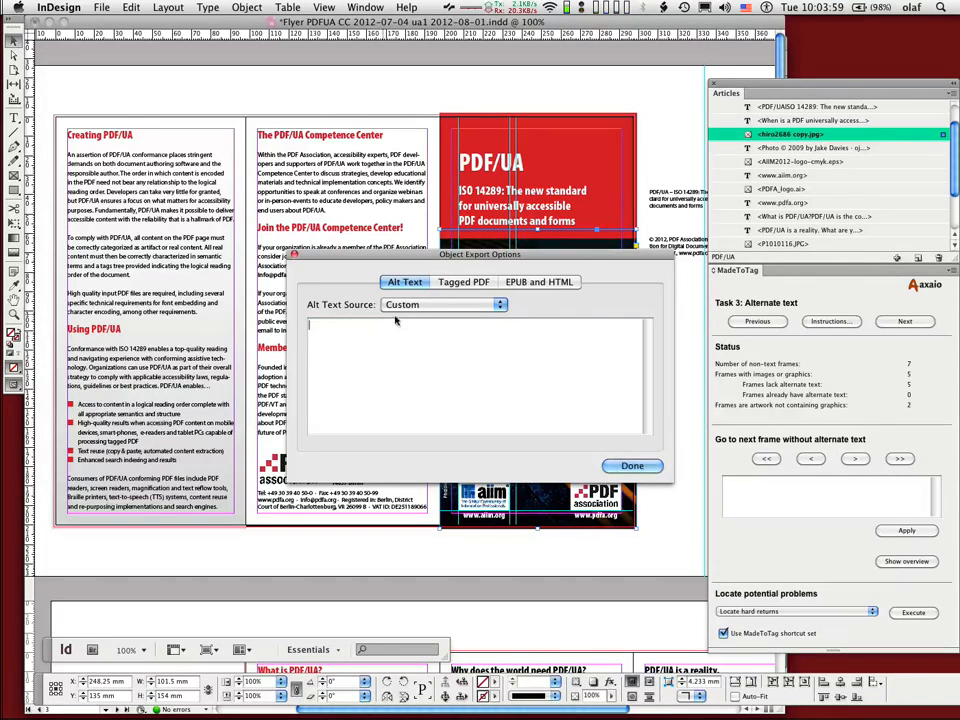
left_click(445, 304)
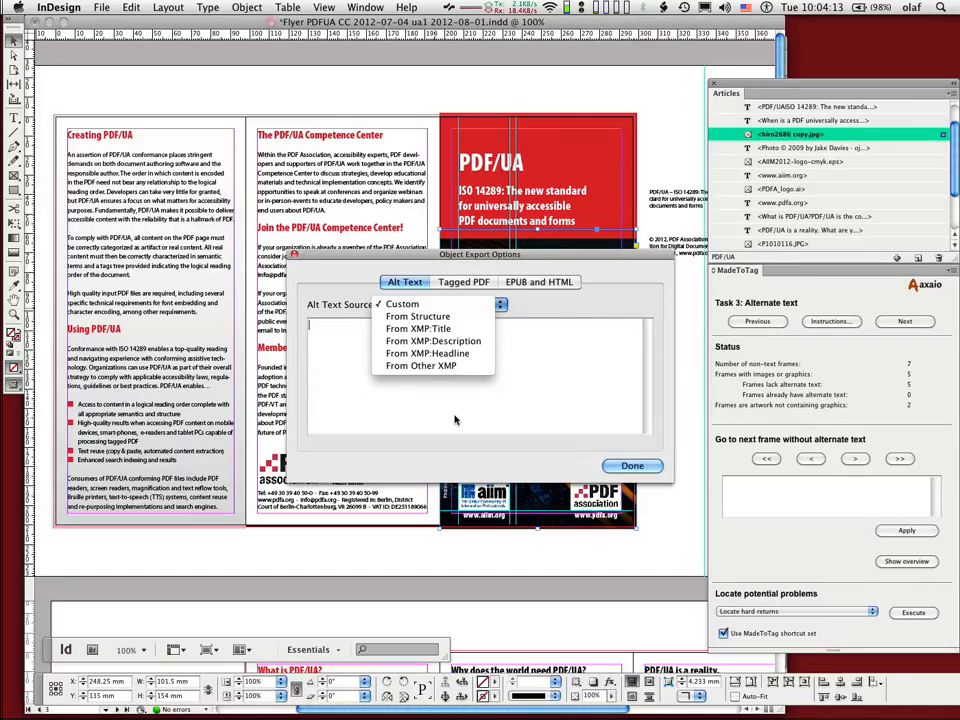
left_click(457, 342)
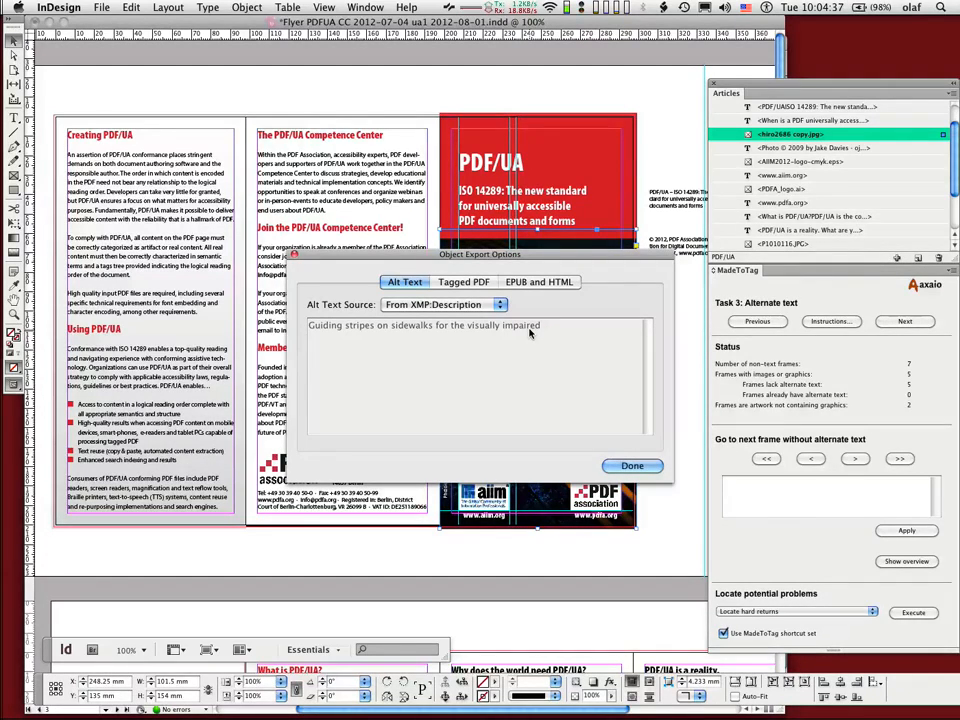
Step: Copy the alt text supplied by XMP:Description, set the source to Custom and paste it as the photo's alt text
left_click(470, 308)
left_click(402, 267)
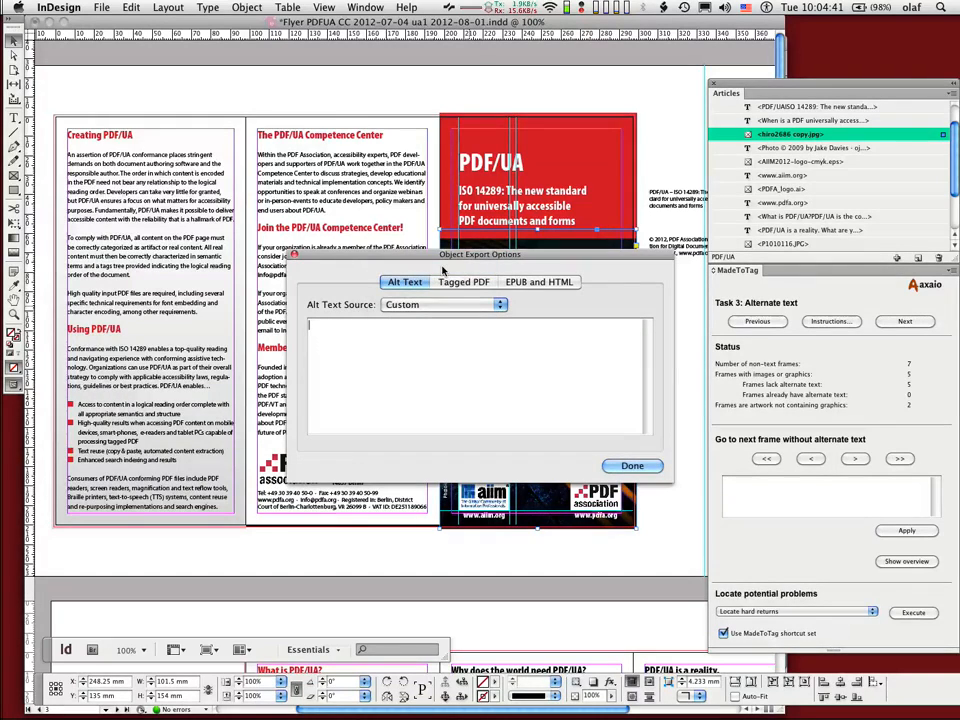
left_click(427, 305)
left_click(385, 338)
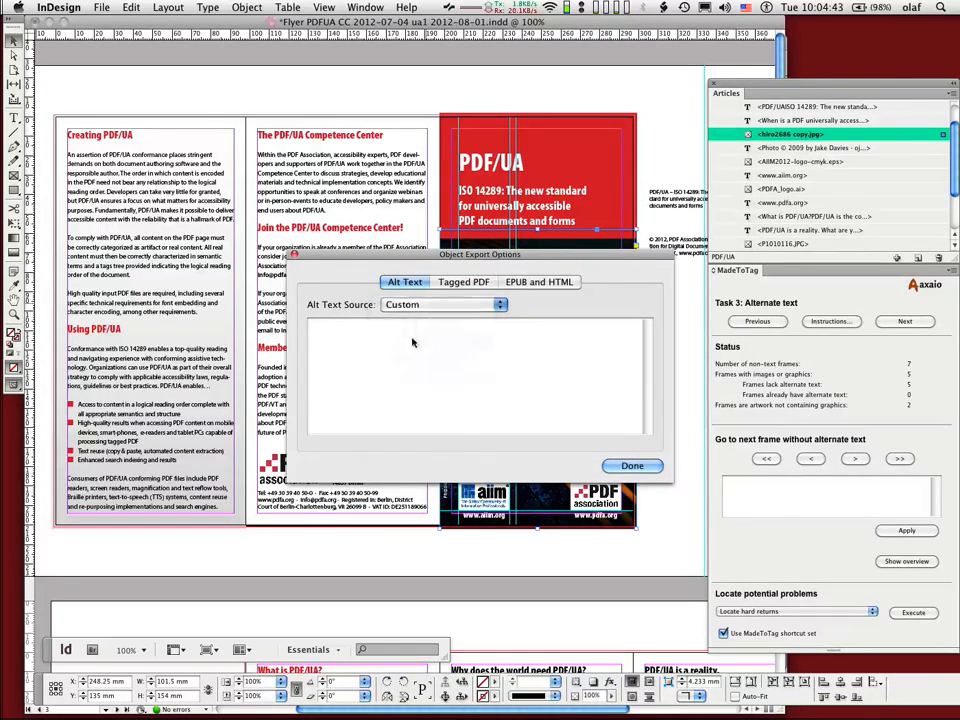
left_click_drag(542, 326, 309, 326)
key("super+c")
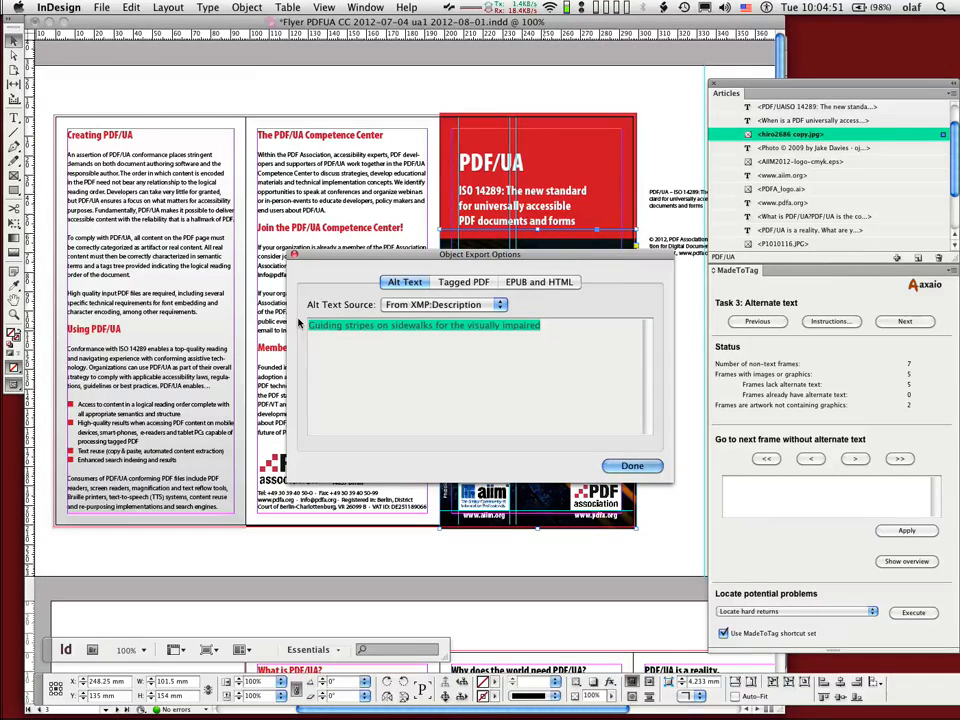
left_click(400, 305)
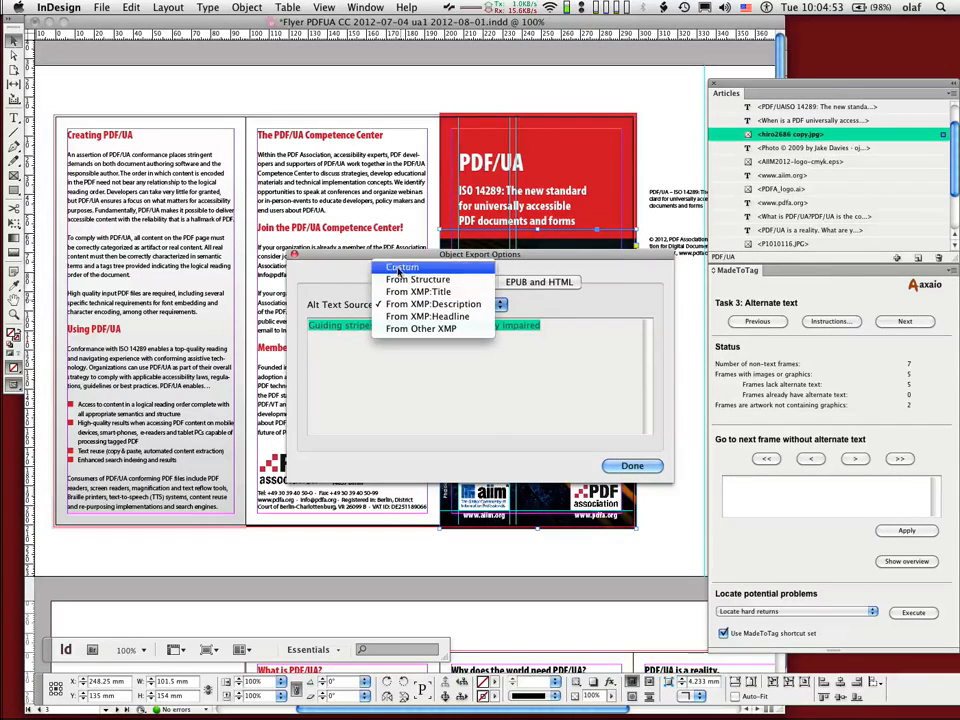
left_click(405, 266)
key("super+v")
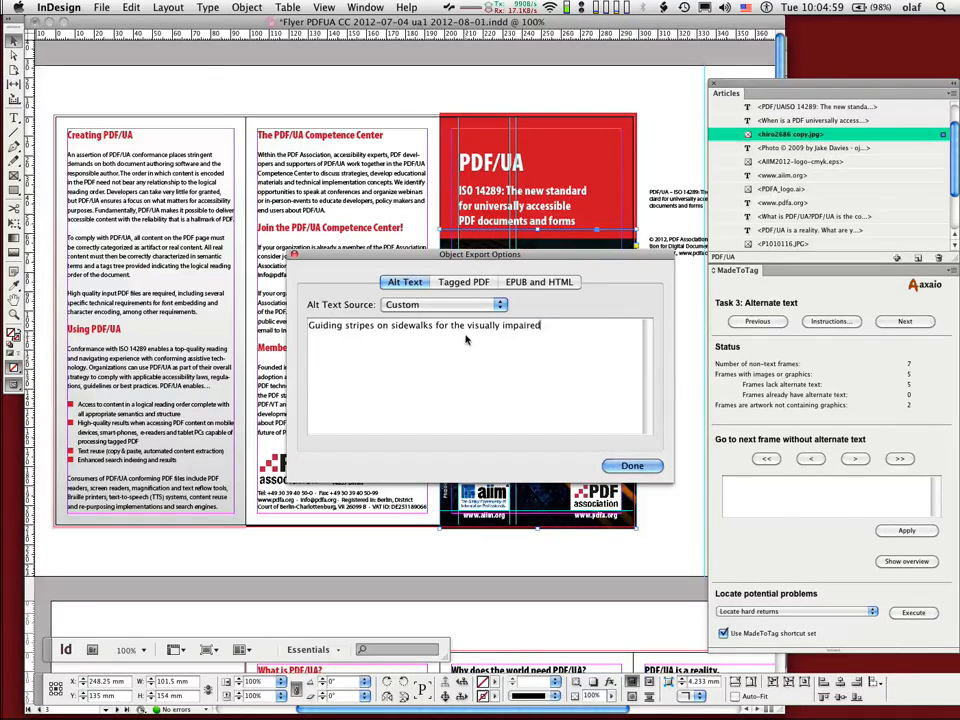
Step: Reword the end of the custom alt text to read "Guiding stripes on sidewalks for the blind people"
left_click_drag(437, 326, 542, 326)
type("bli")
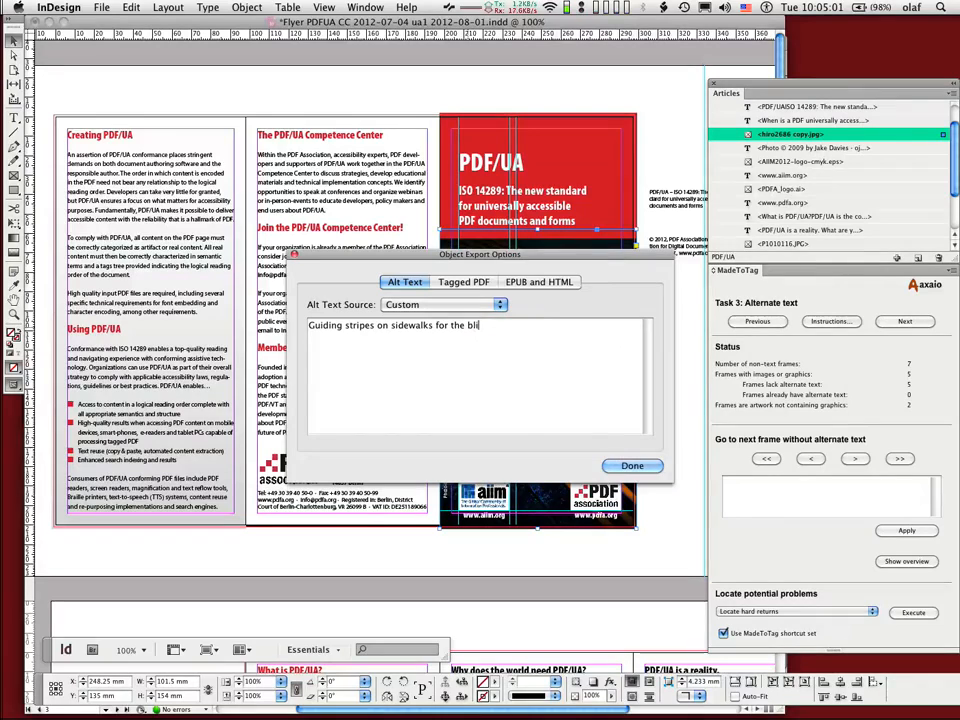
type("nd peo")
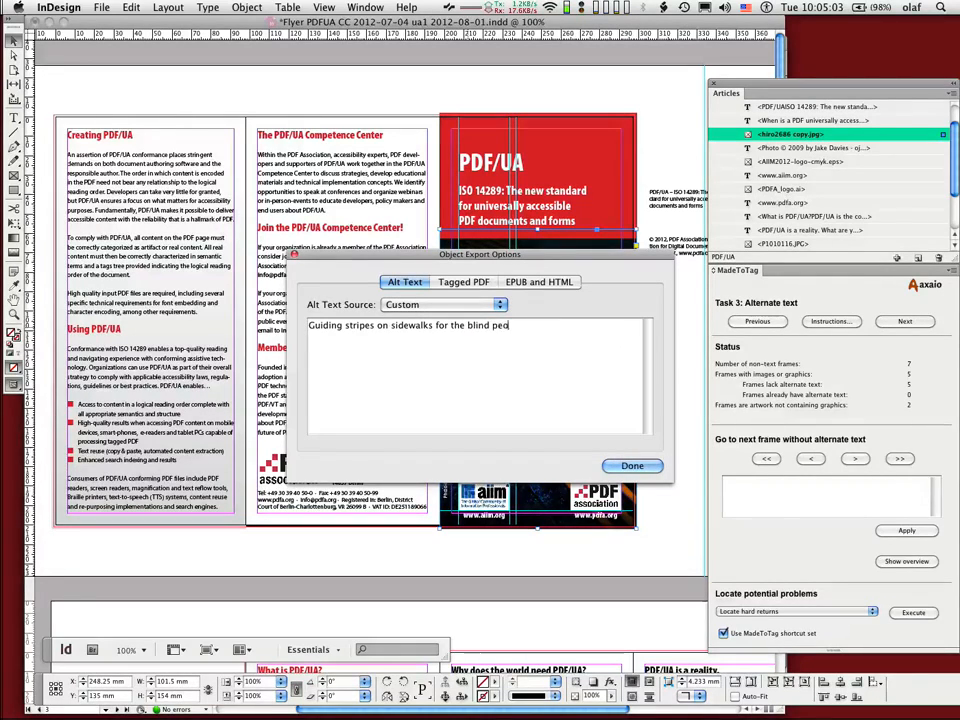
type("pel")
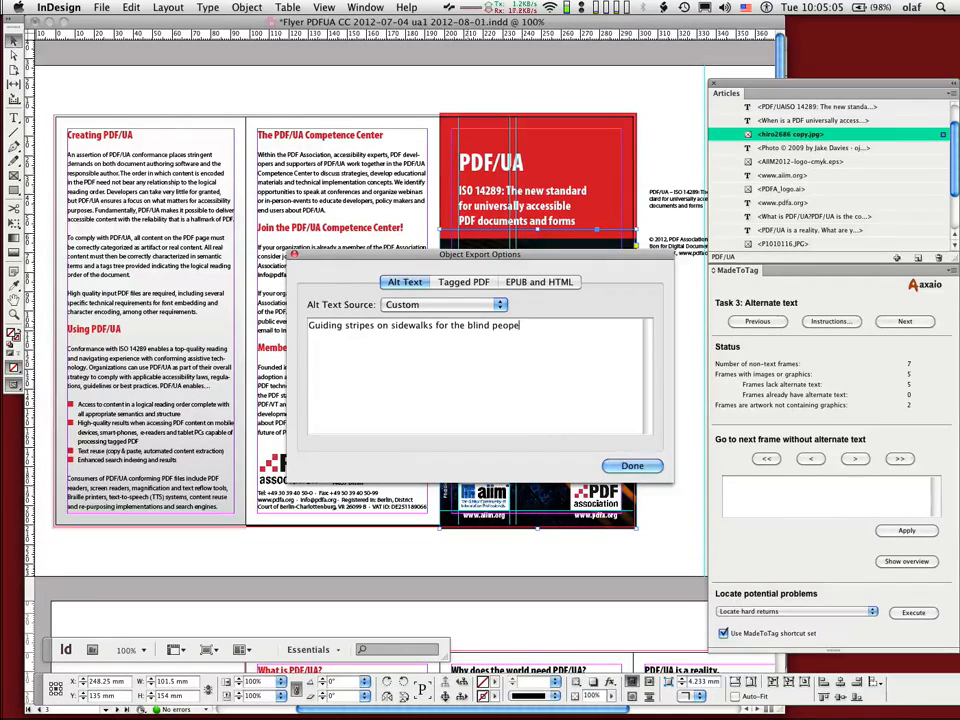
key("BackSpace")
type("le")
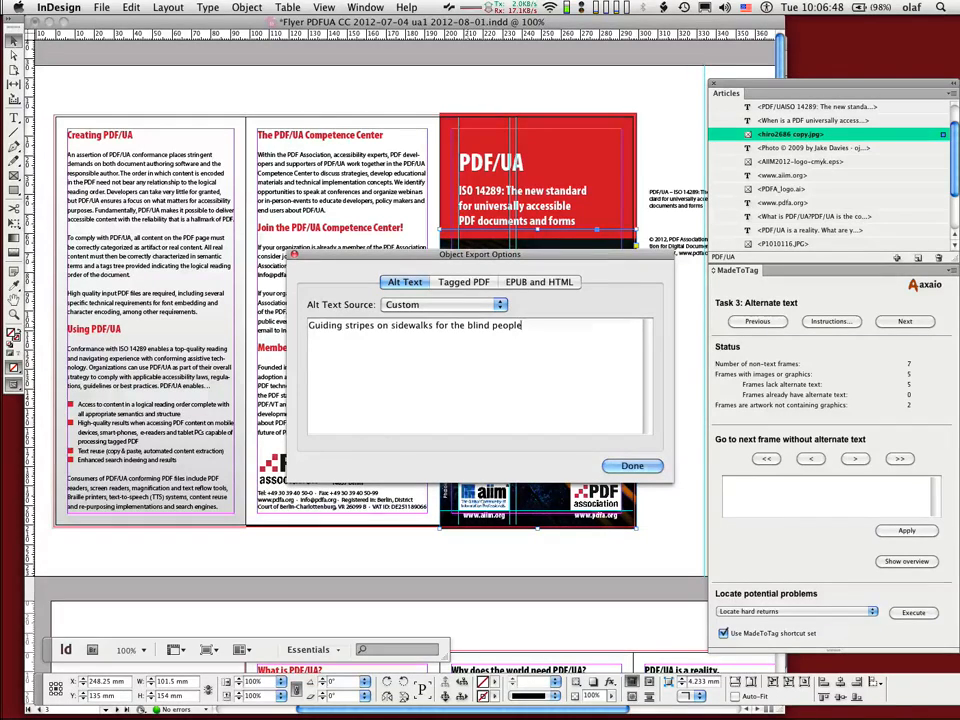
Step: Delete the photo's entire custom alt text and close the export options
key("super+a")
key("BackSpace")
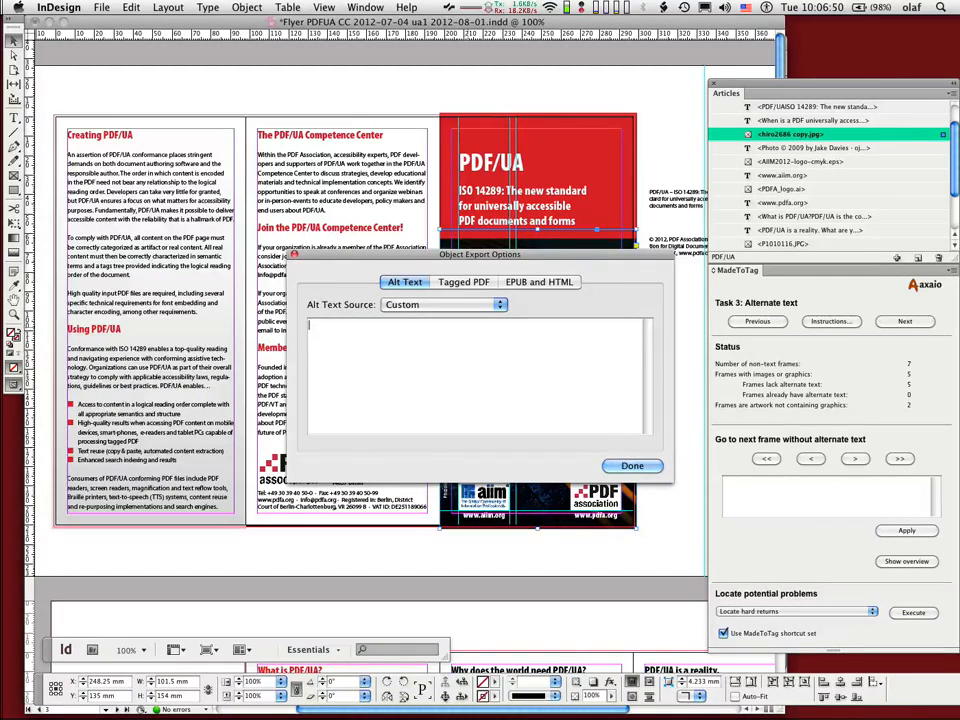
left_click(630, 466)
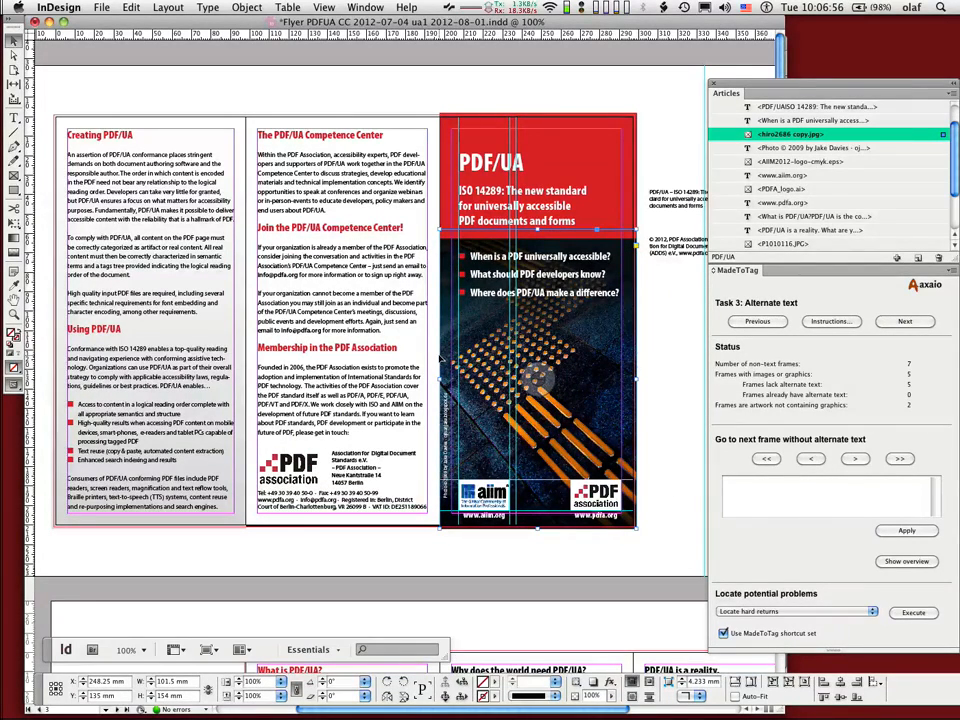
Step: Reopen the cover photo's export options, move the dialog higher to uncover the image, and enter the alt text "xxxx"
left_click(247, 7)
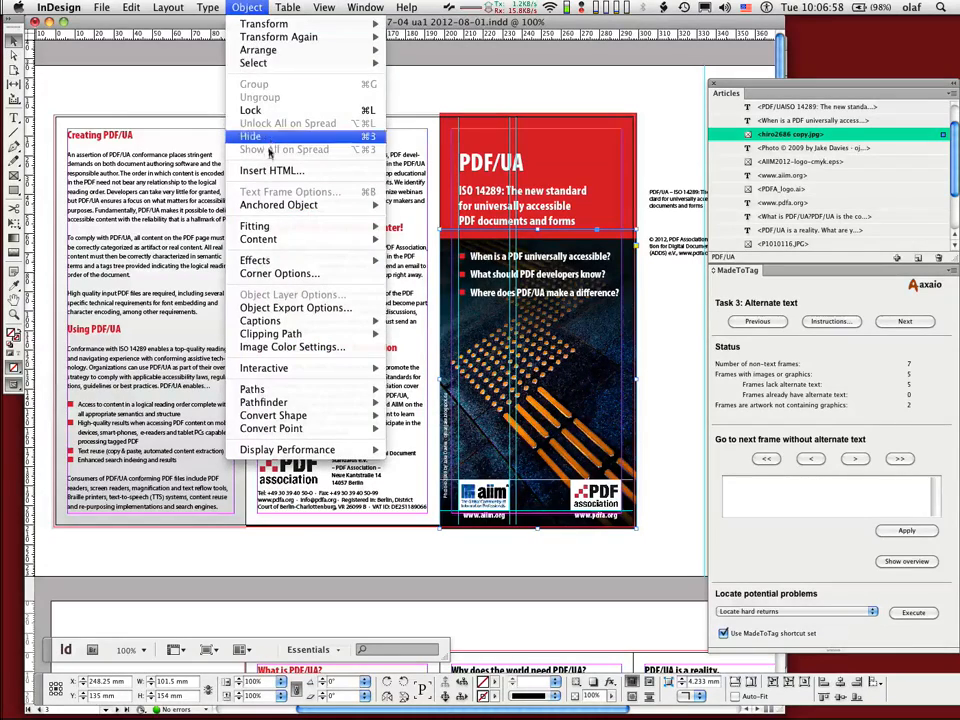
left_click(280, 308)
left_click_drag(420, 254, 356, 104)
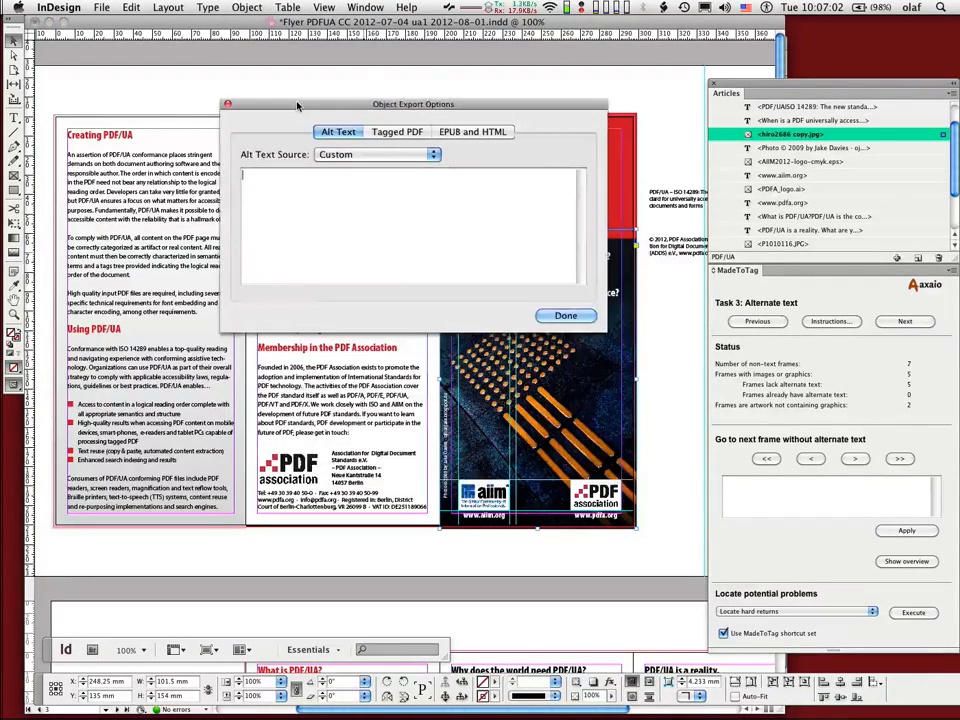
type("xxxx")
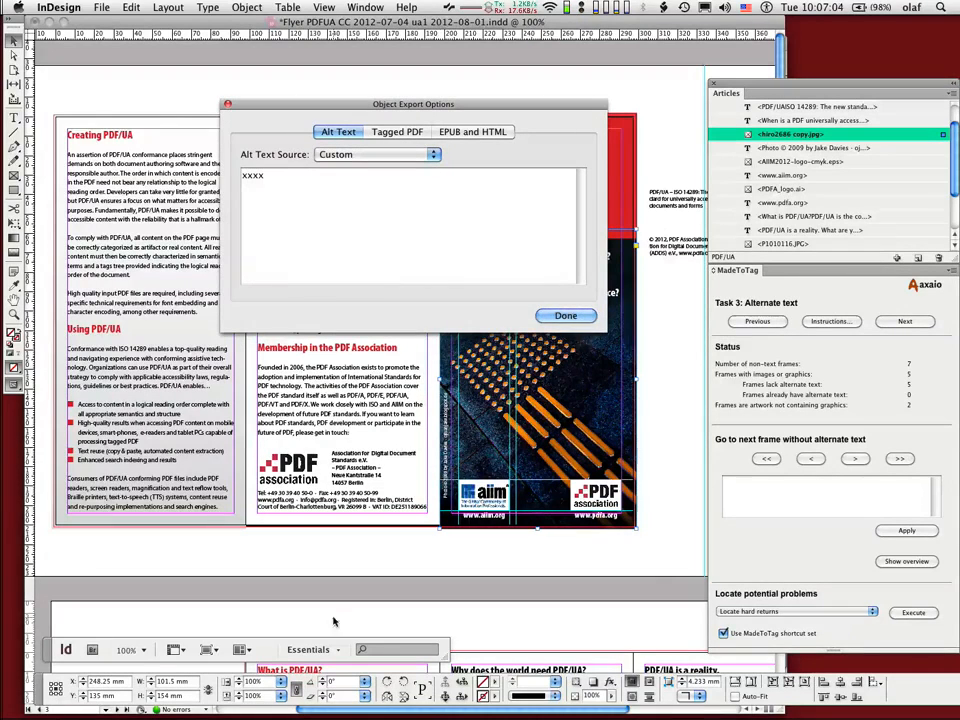
Step: Enter "wyyw4y" as custom alt text for the AIIM logo, and reselect the cover photo with the dialog still open
key("BackSpace")
key("BackSpace")
key("BackSpace")
key("BackSpace")
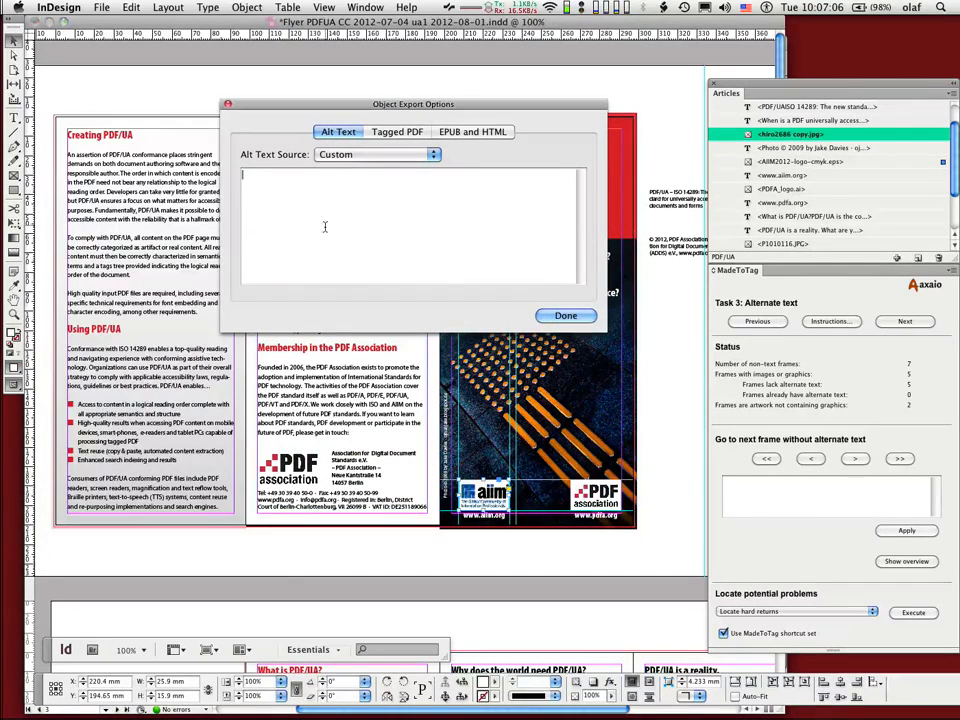
type("wywerty")
left_click(675, 339)
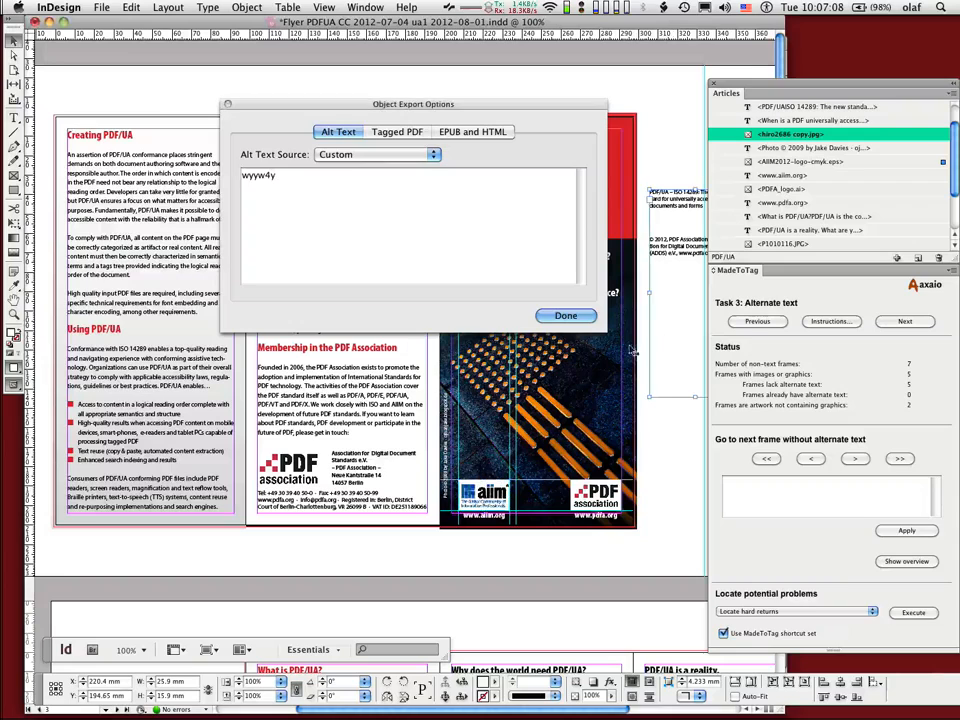
left_click(602, 378)
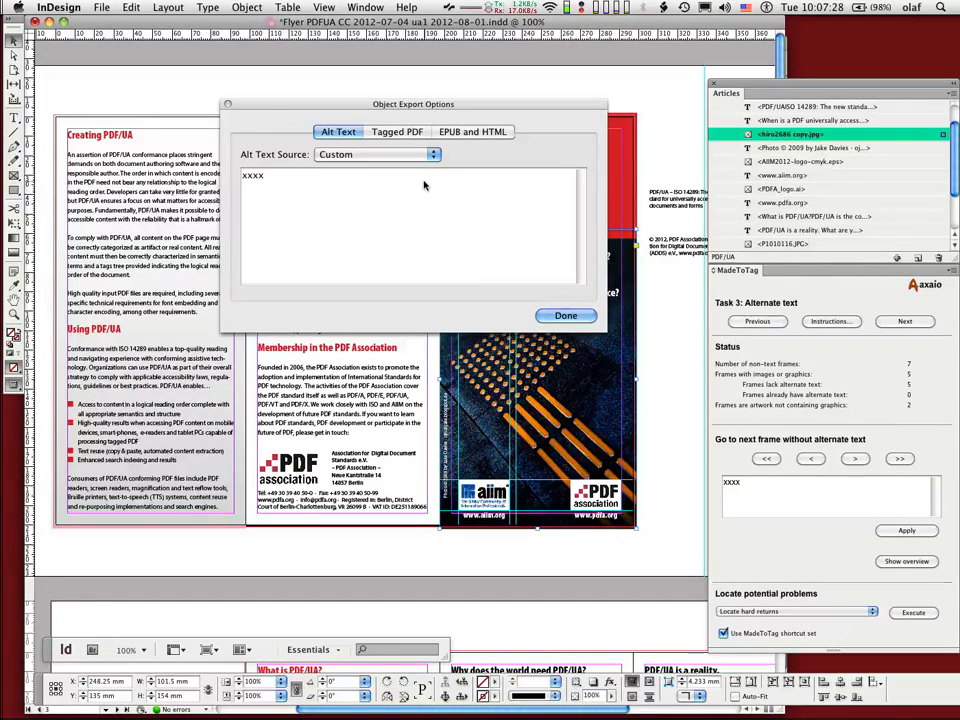
Step: Delete the placeholder alt text "xxxx" from the cover photo
left_click(281, 184)
key("BackSpace")
key("BackSpace")
key("BackSpace")
key("BackSpace")
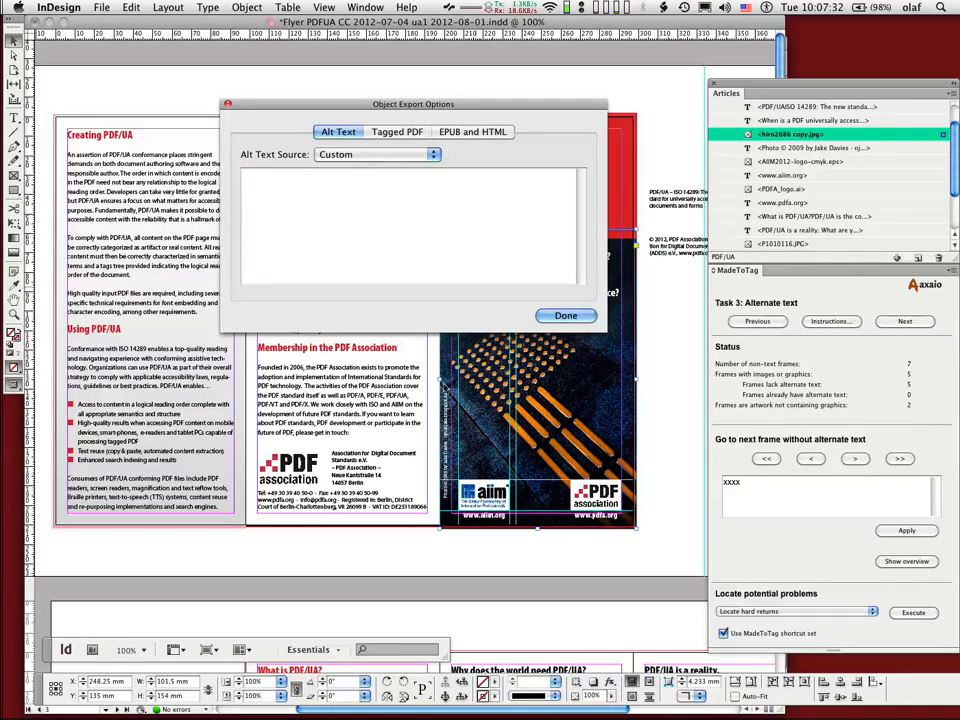
Step: Delete the AIIM logo's placeholder alt text in the export options, close them, and clear it in MadeToTag too
left_click(477, 494)
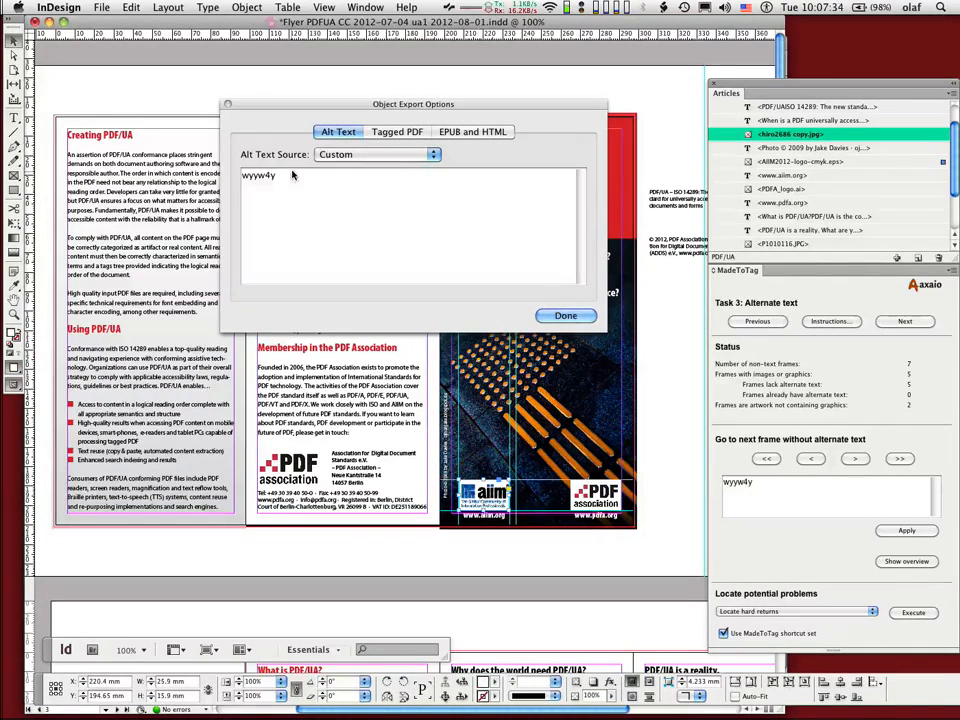
left_click_drag(290, 177, 235, 170)
key("BackSpace")
left_click(562, 316)
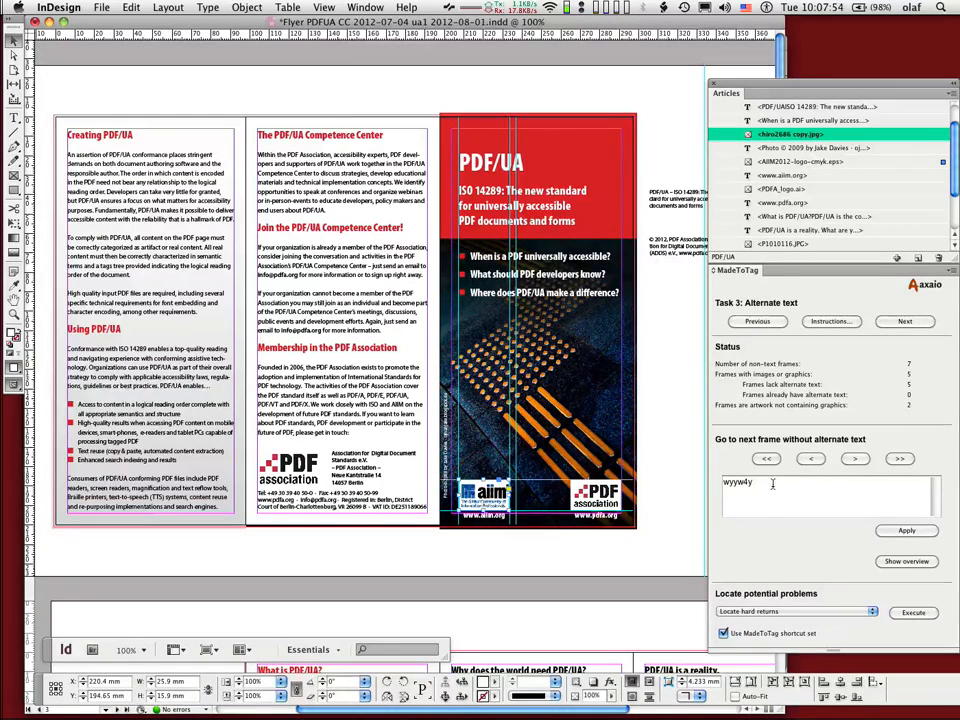
left_click_drag(774, 483, 688, 478)
key("BackSpace")
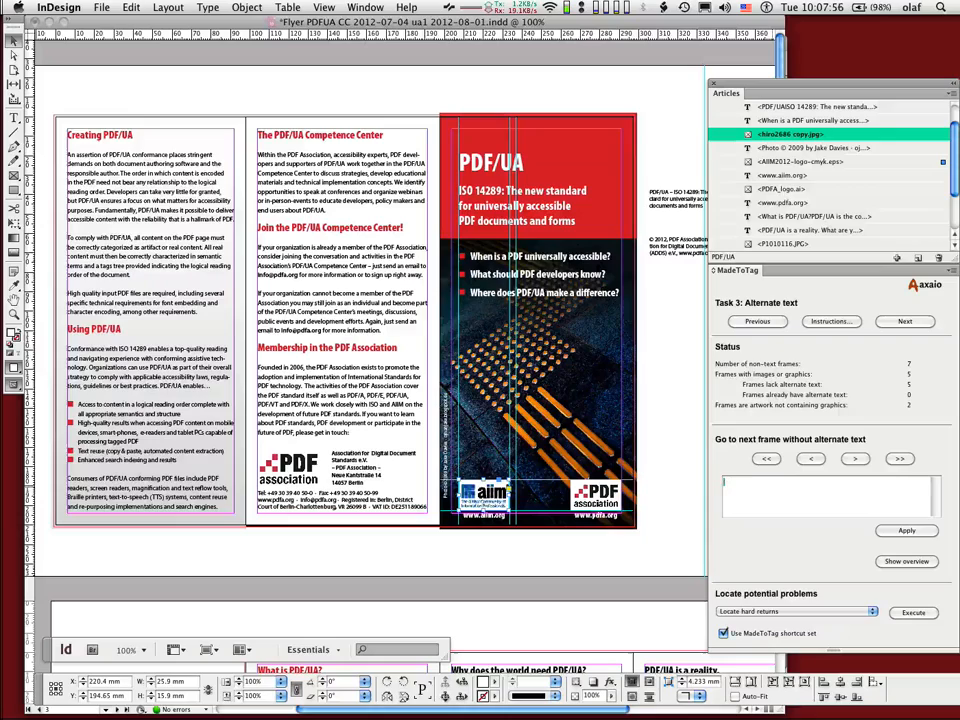
Step: Step through the frames without alternate text in MadeToTag, from the magnifying-glass photo back to the AIIM logo
left_click(856, 459)
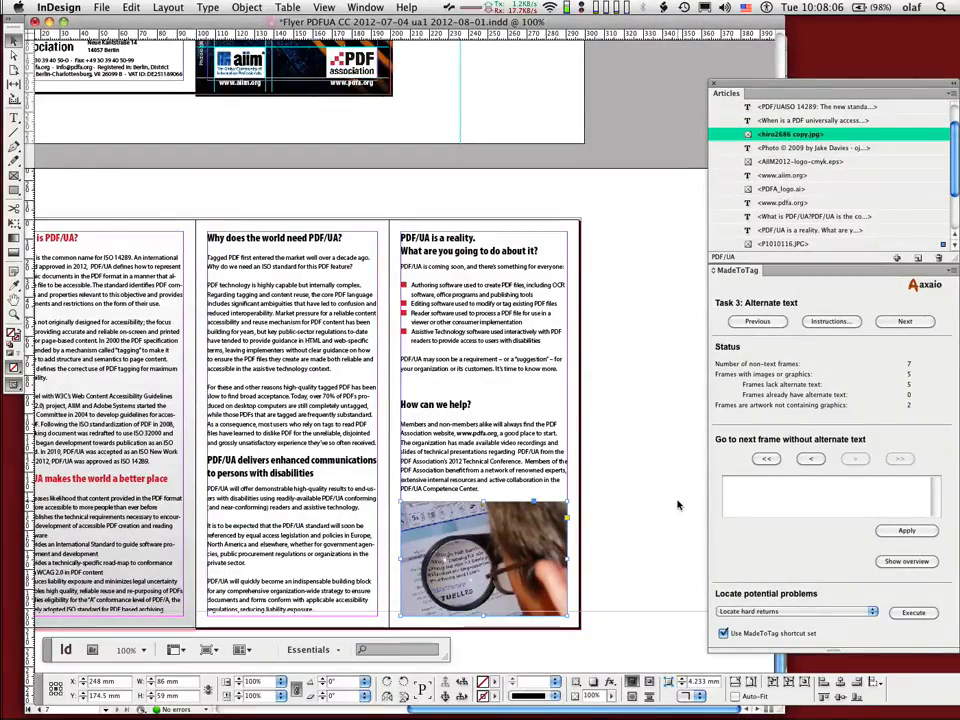
left_click(746, 491)
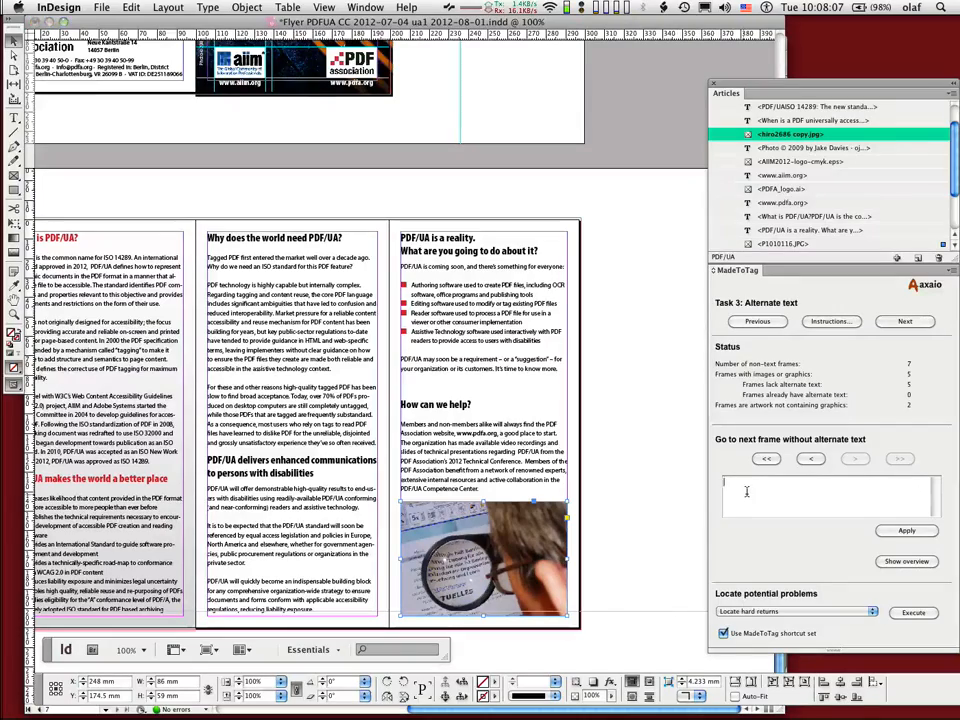
left_click(810, 460)
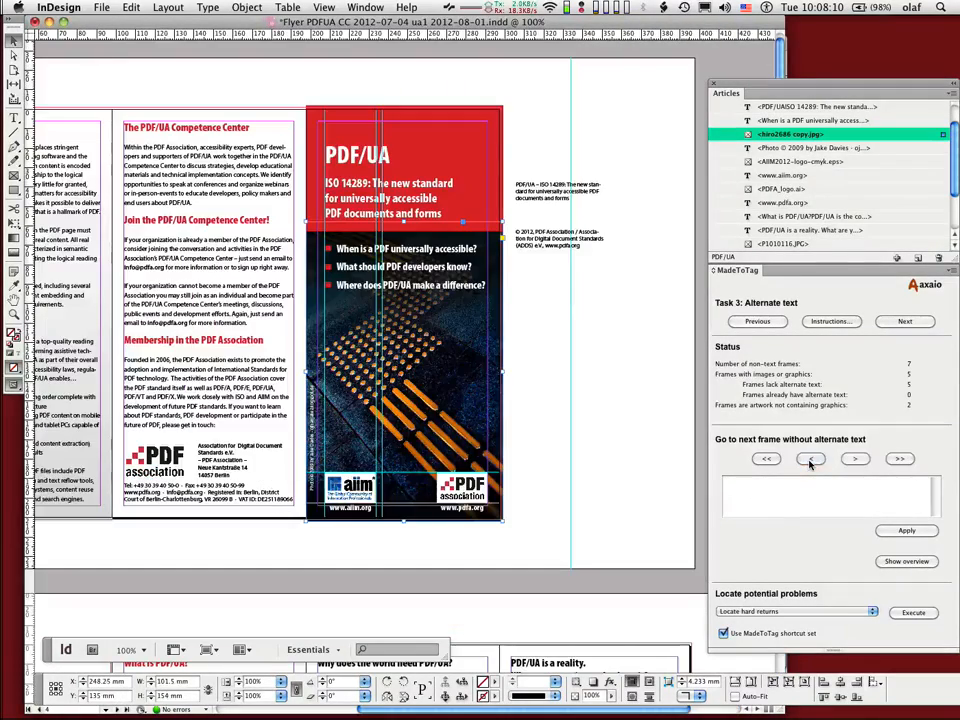
left_click(810, 460)
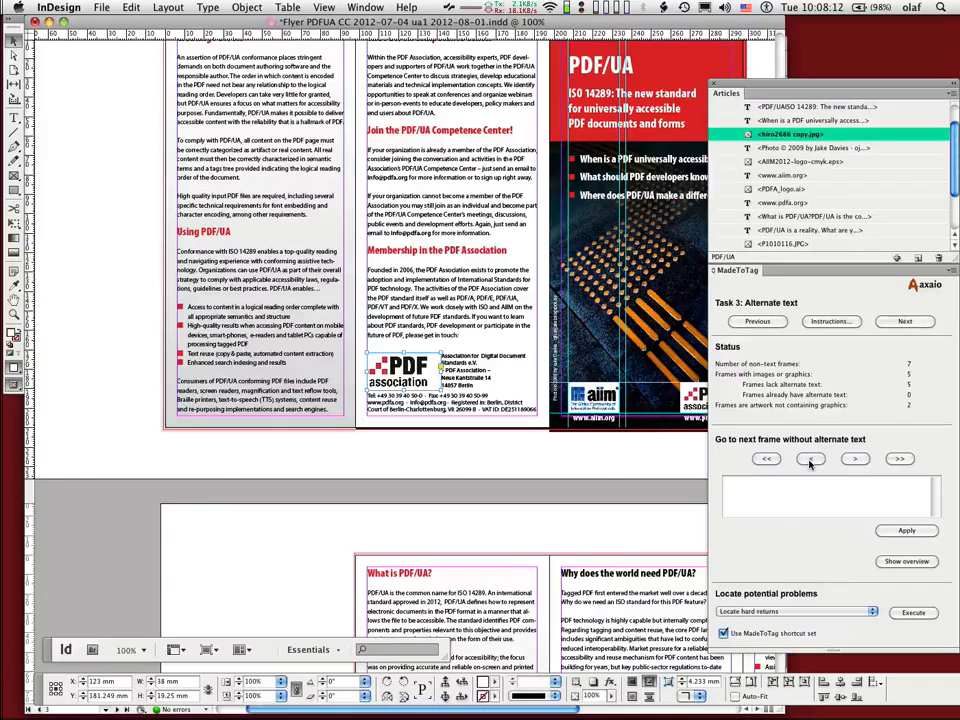
left_click(810, 460)
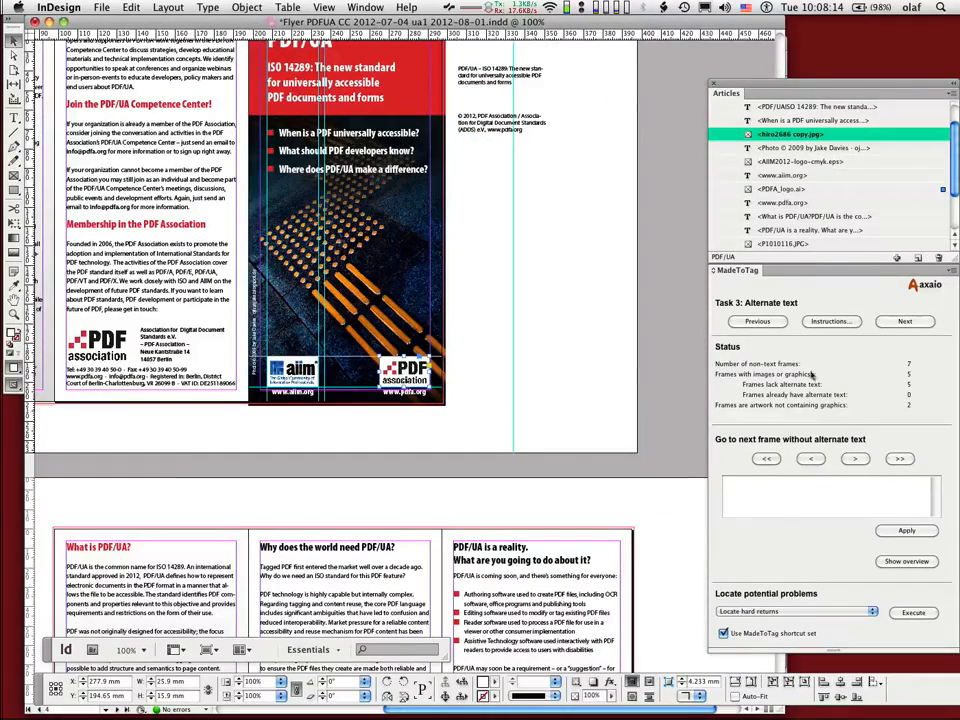
left_click(805, 459)
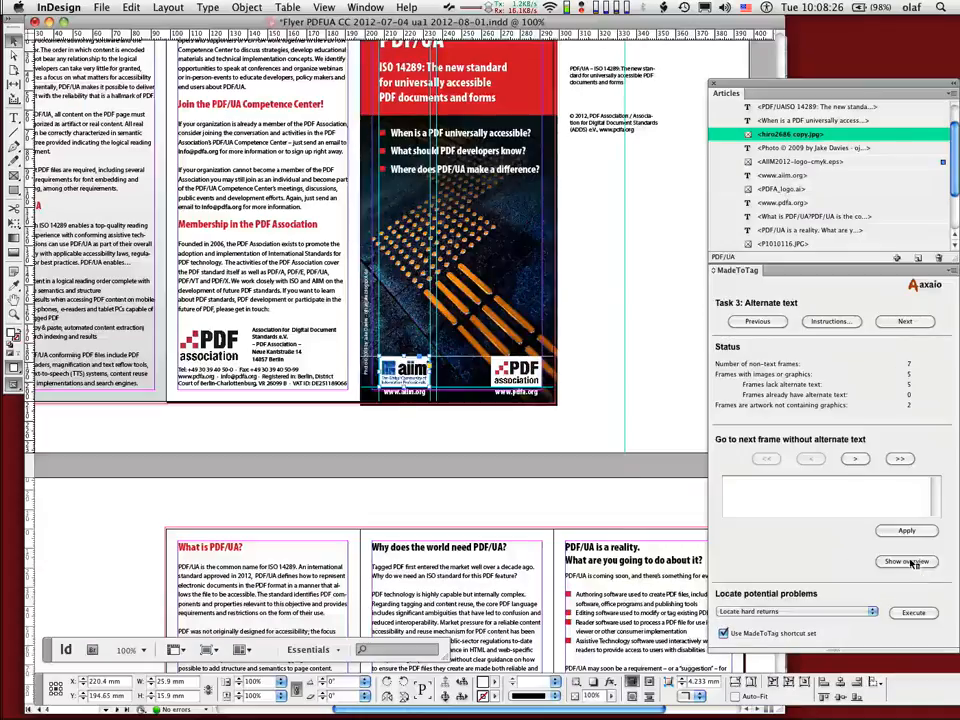
Step: Open MadeToTag's alternate text overview, enlarge it to show all images, and enter "AIIM Logo" for the AIIM logo
left_click(852, 555)
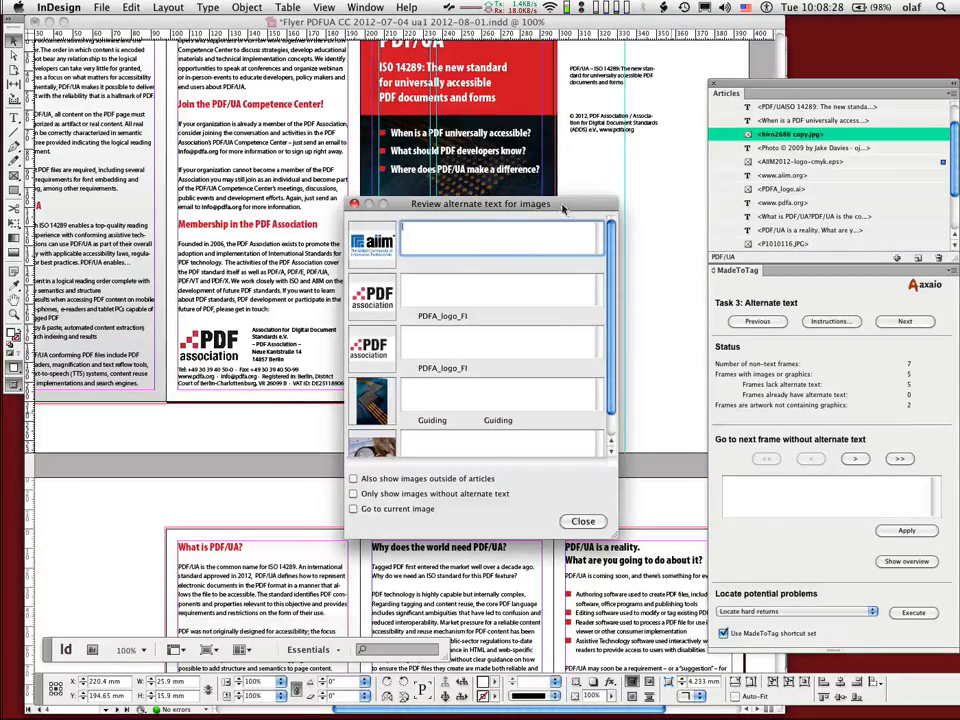
left_click_drag(562, 205, 560, 93)
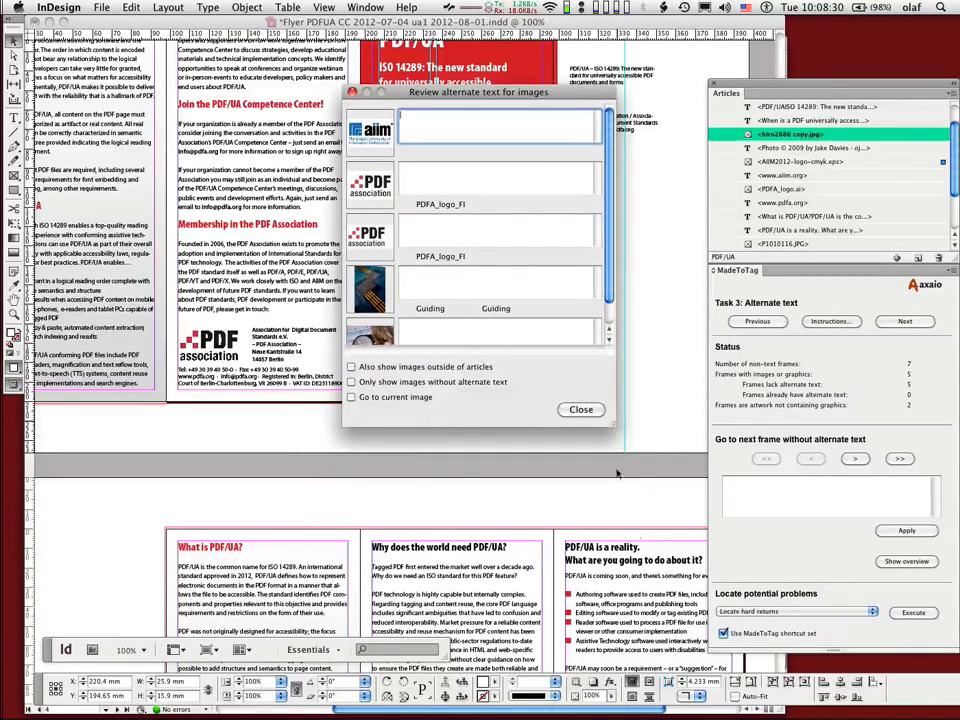
left_click_drag(609, 423, 668, 612)
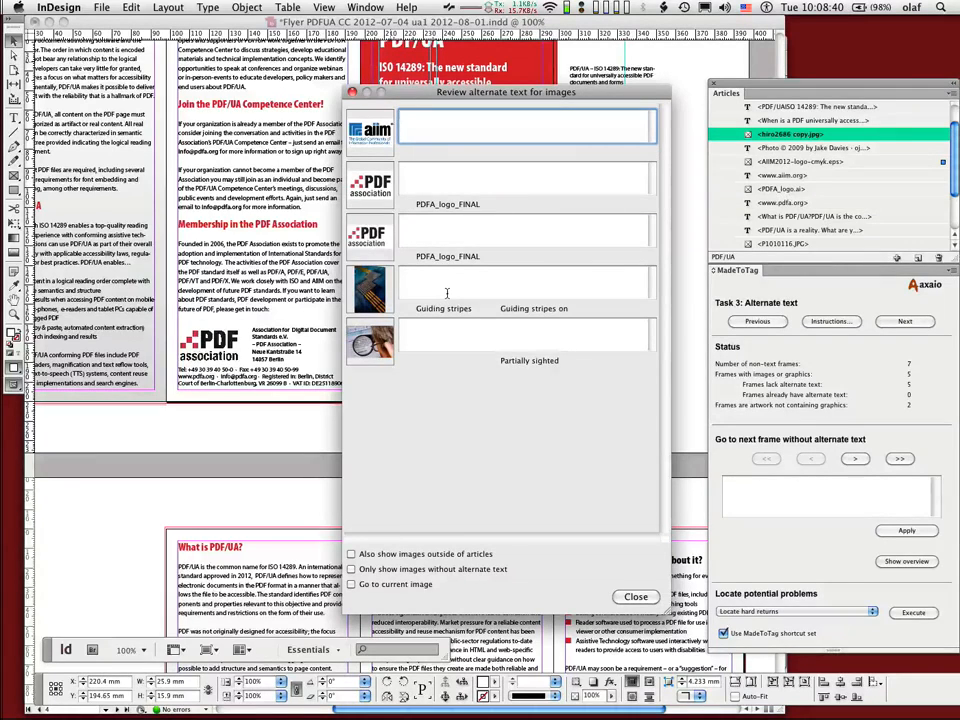
type("IM")
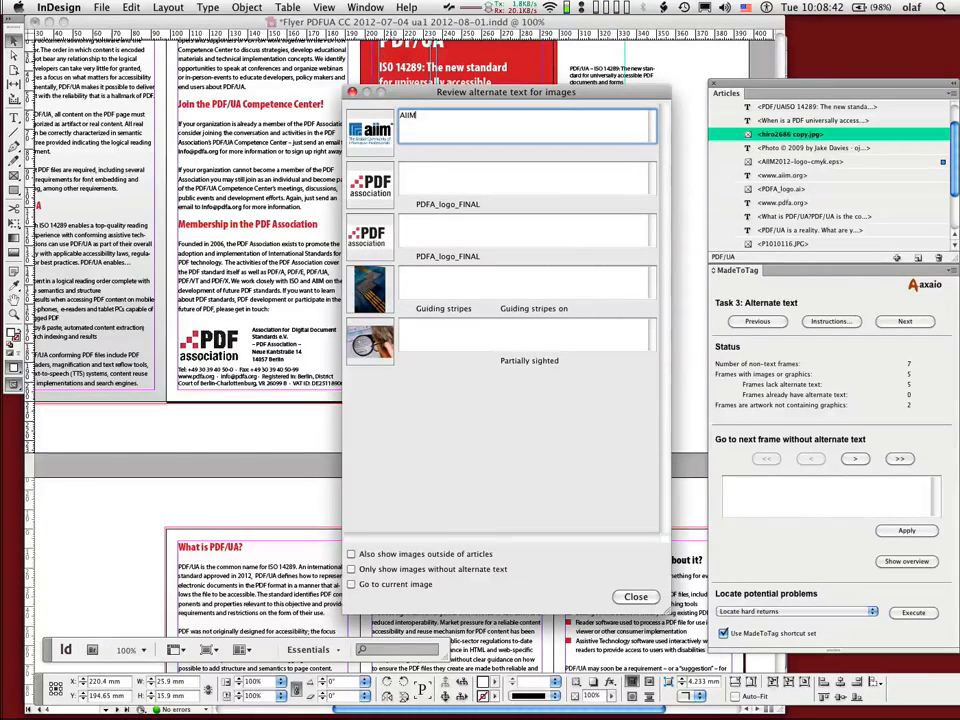
type(" Logo")
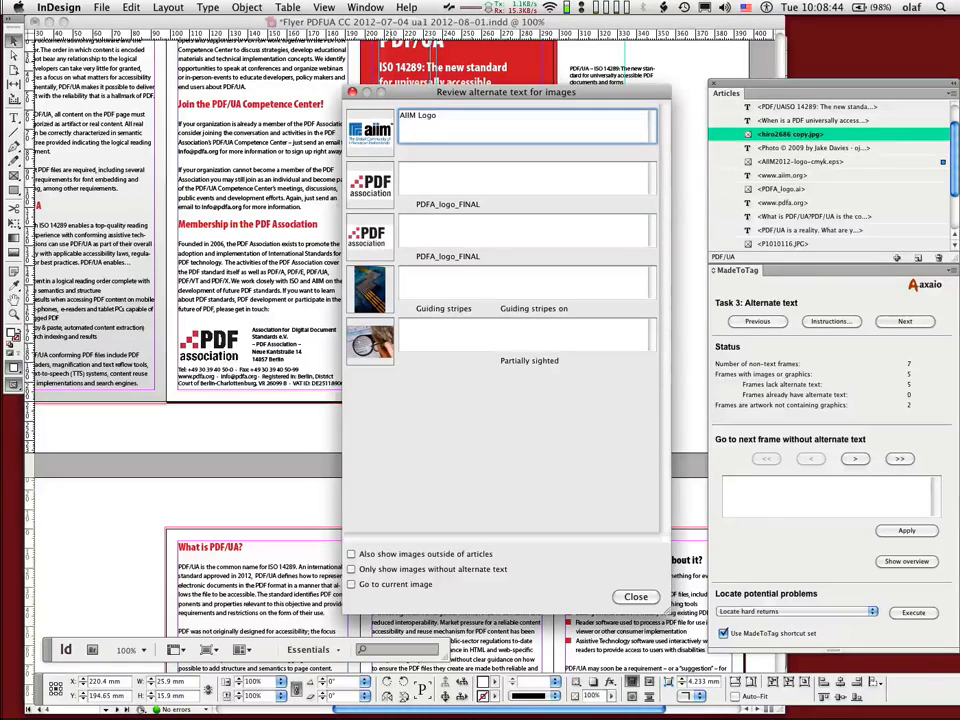
Step: Enter "PDF Association Logo" as alternate text for the first PDF Association logo and copy it to the second one
key("Tab")
type("PDF A")
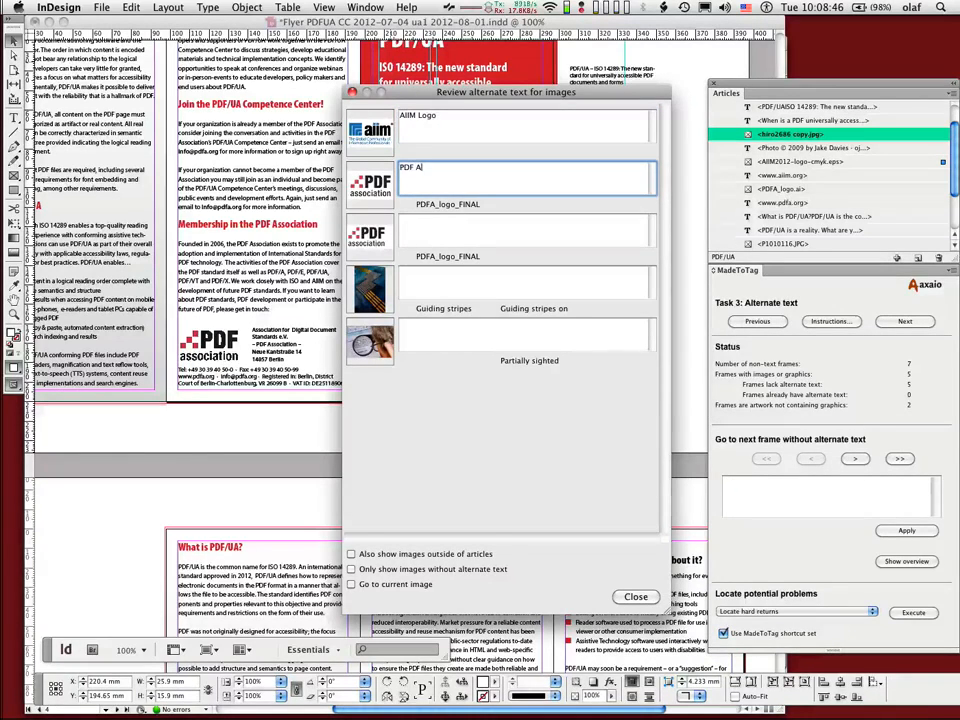
type("ssociation Logo")
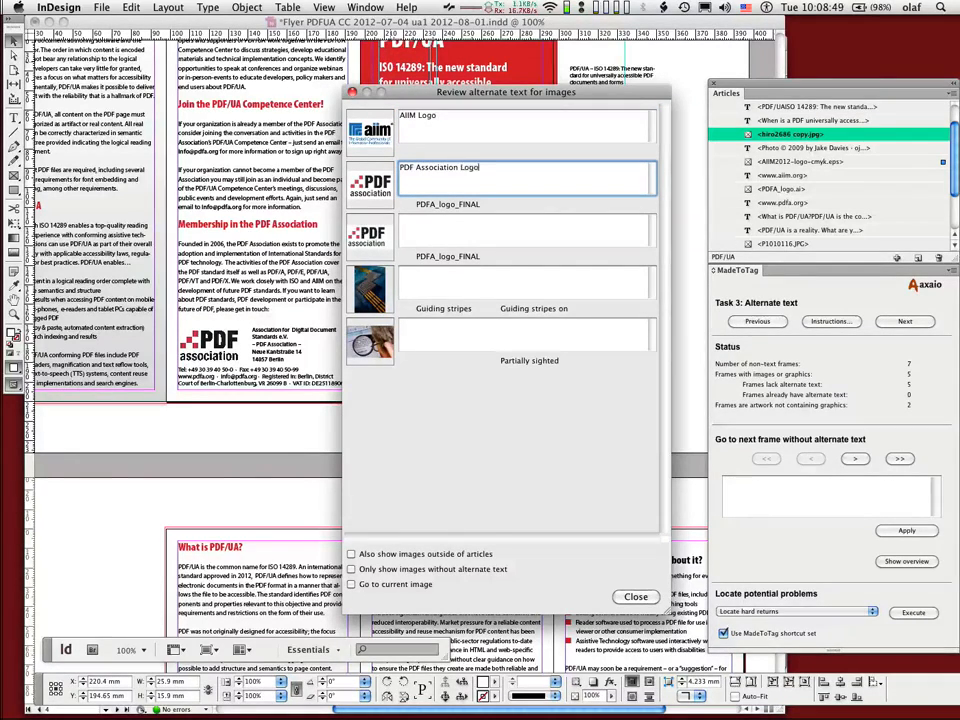
key("super+a")
key("super+c")
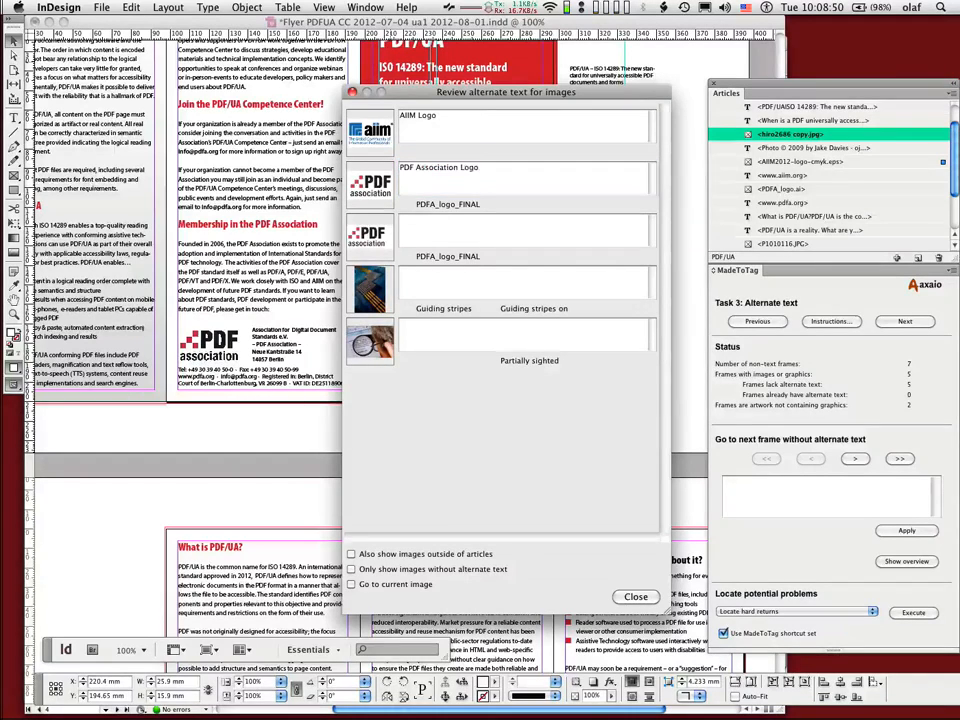
key("Tab")
key("super+v")
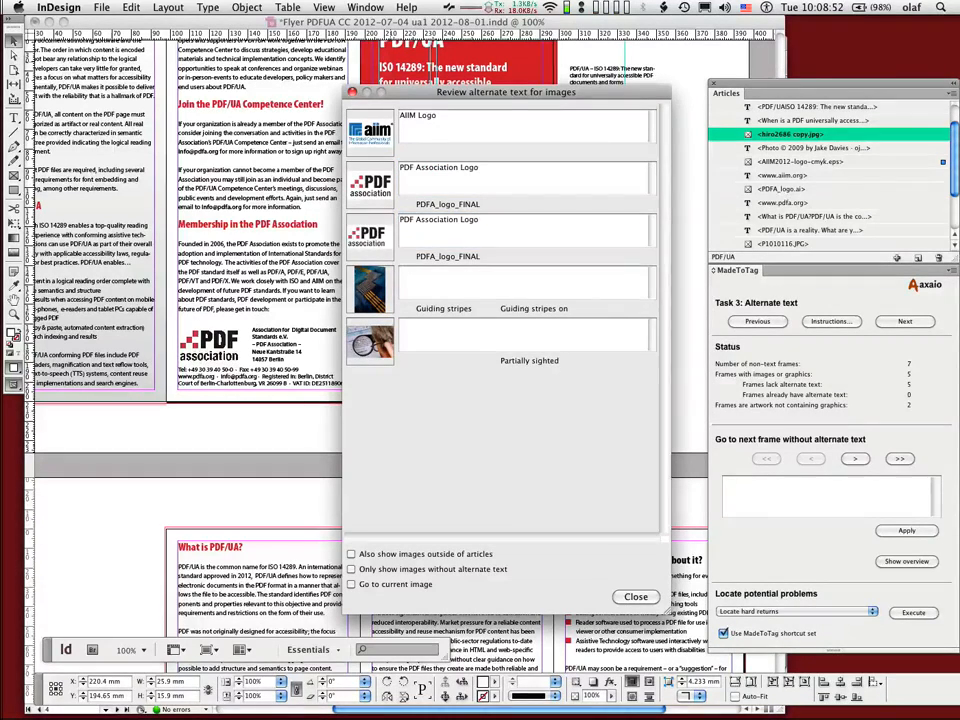
Step: Go to the cover photo's alternate text entry, then resize and move the review window clear of the cover page
key("Tab")
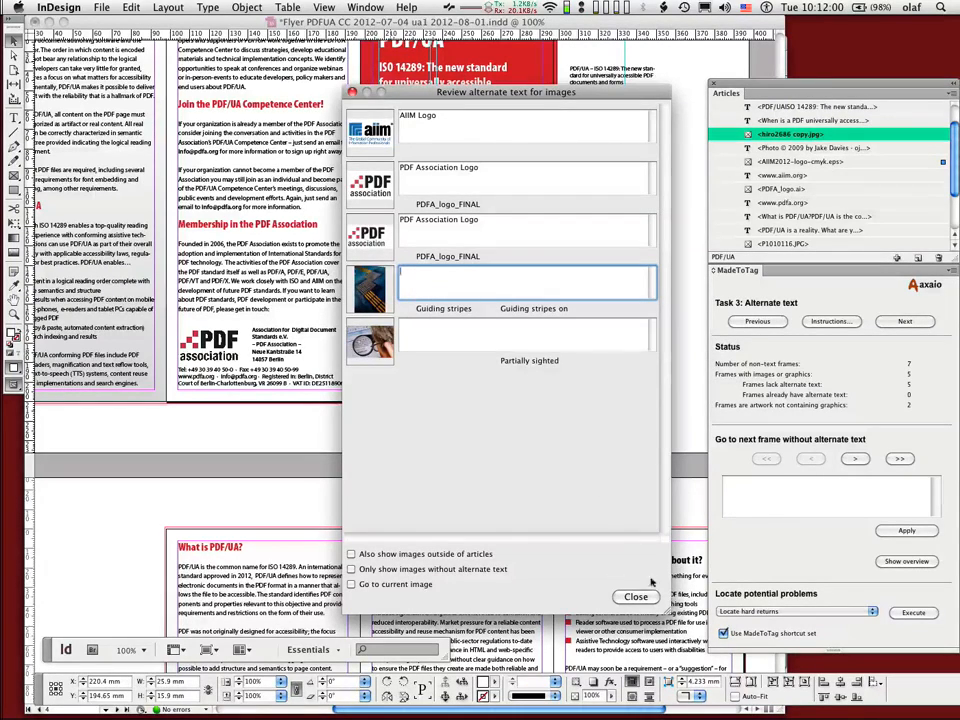
left_click_drag(664, 607, 550, 597)
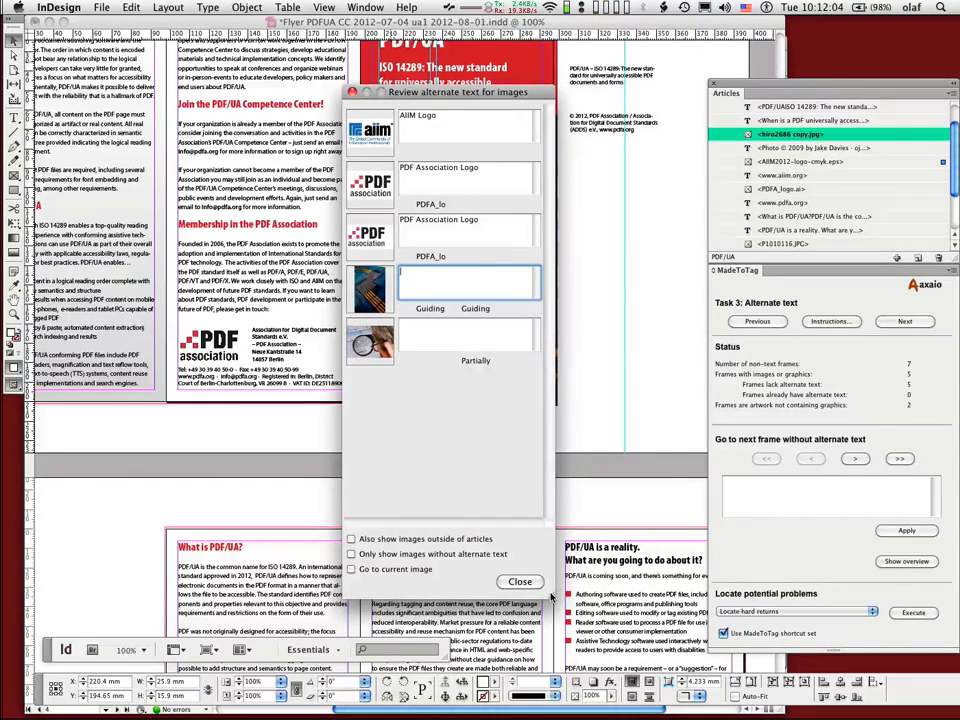
left_click_drag(550, 597, 707, 617)
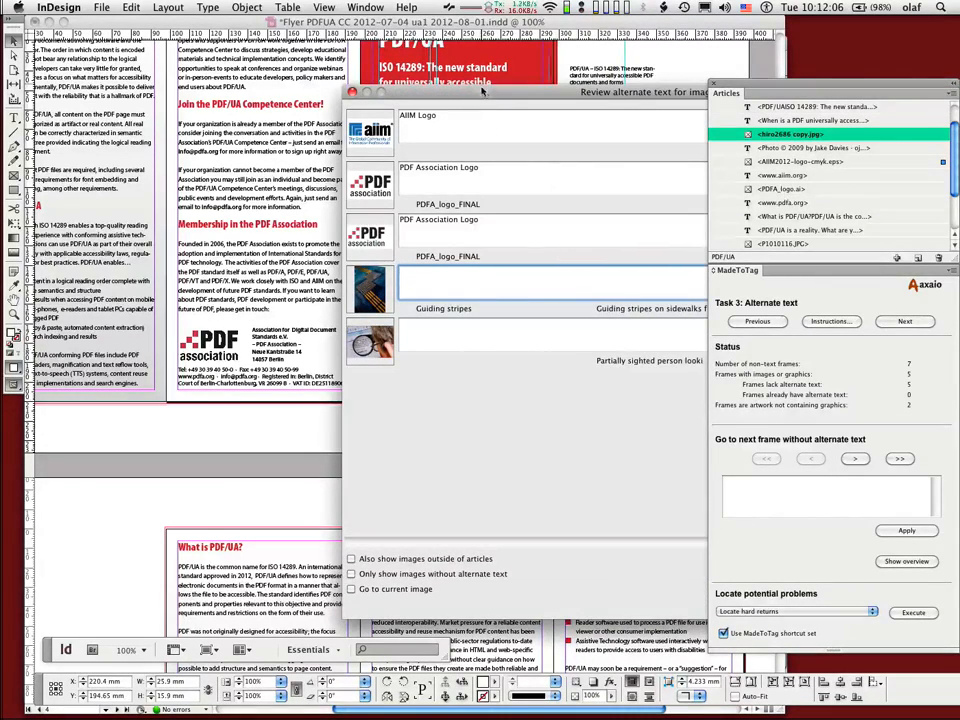
left_click_drag(482, 91, 194, 43)
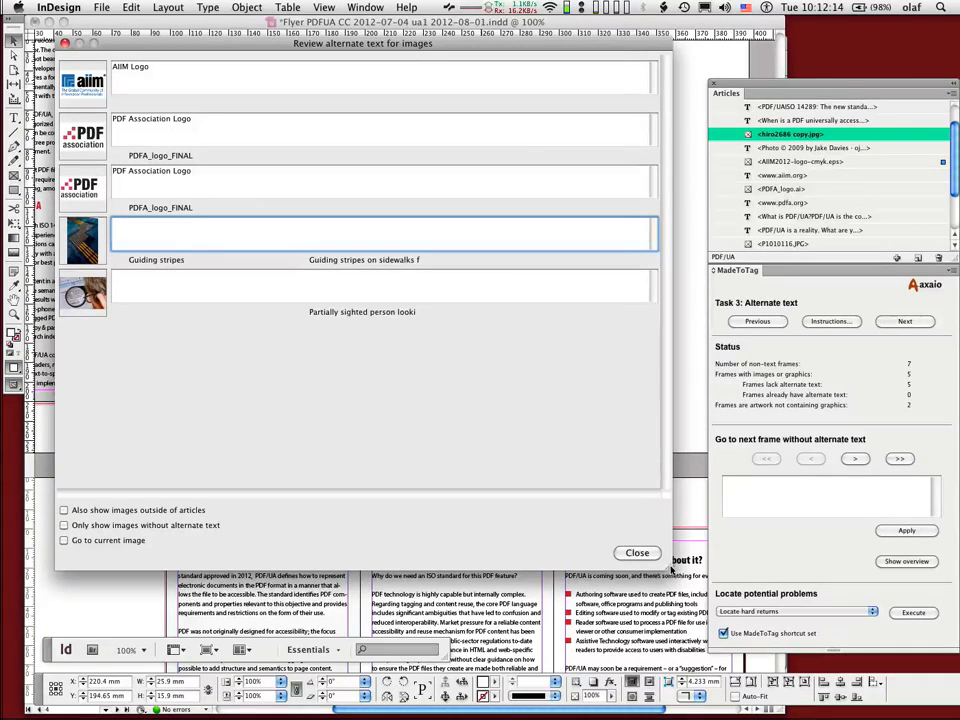
left_click_drag(668, 565, 365, 463)
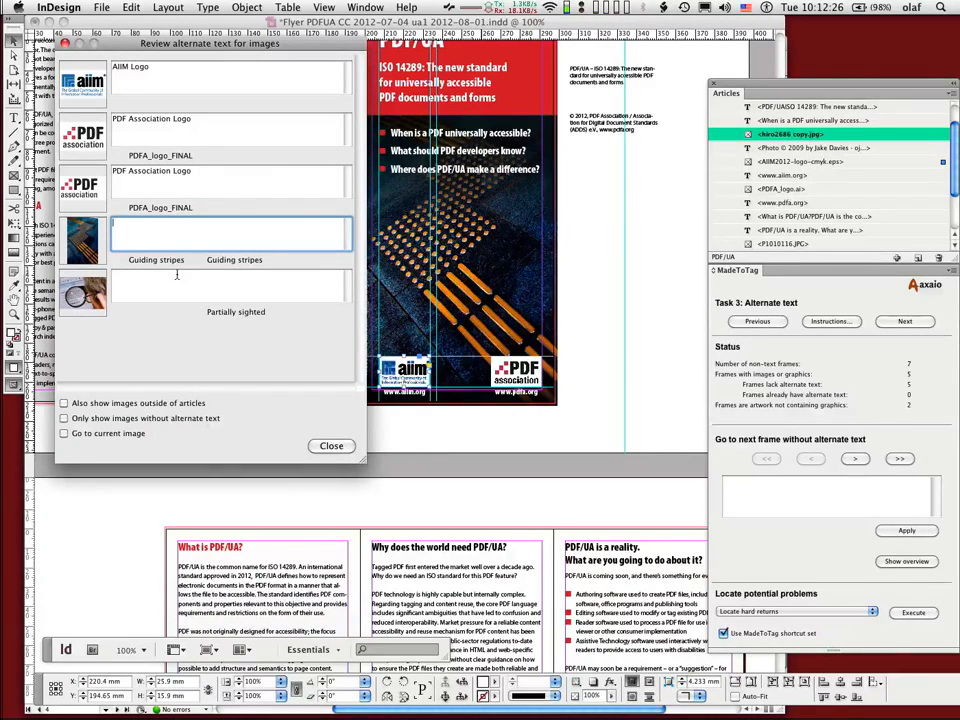
Step: Fill the cover photo's alternate text from its image metadata with "Guiding stripes on sidewalks for the visually impaired"
key("super+v")
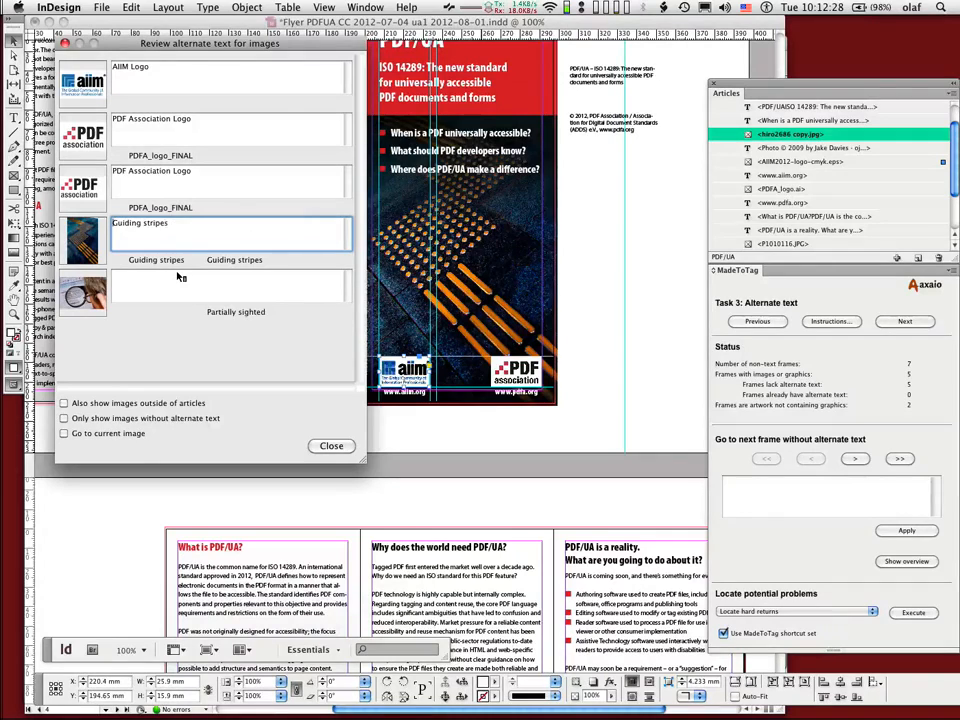
key("Down")
key("Down")
key("Down")
key("Down")
key("Down")
key("Down")
key("Down")
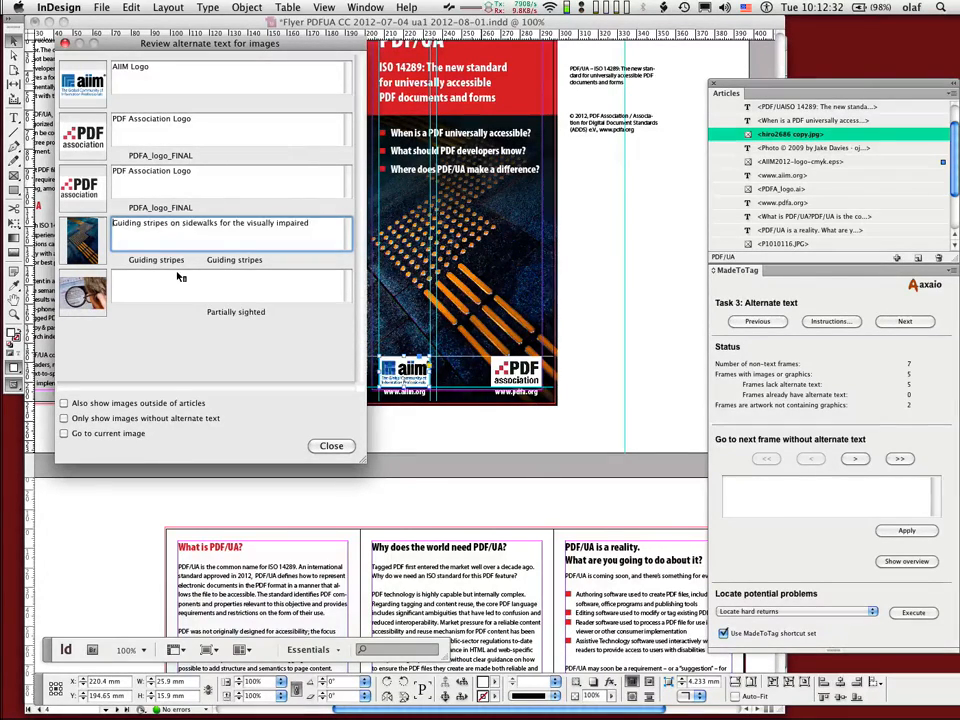
Step: Examine the available alt text sources in the AIIM logo's object export options, then close them
left_click(250, 7)
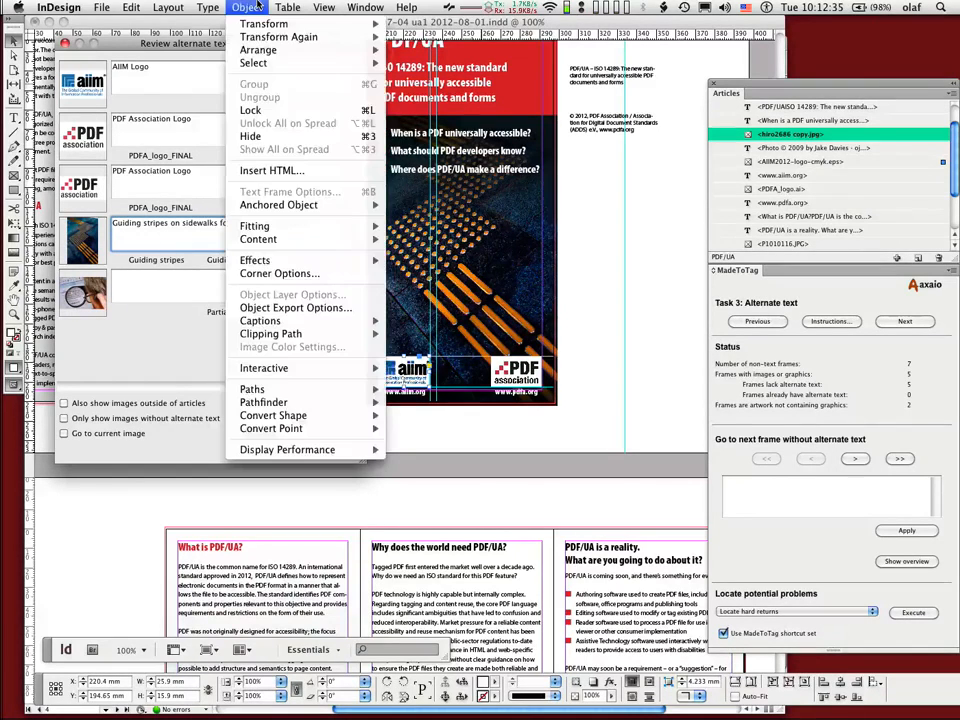
left_click(268, 308)
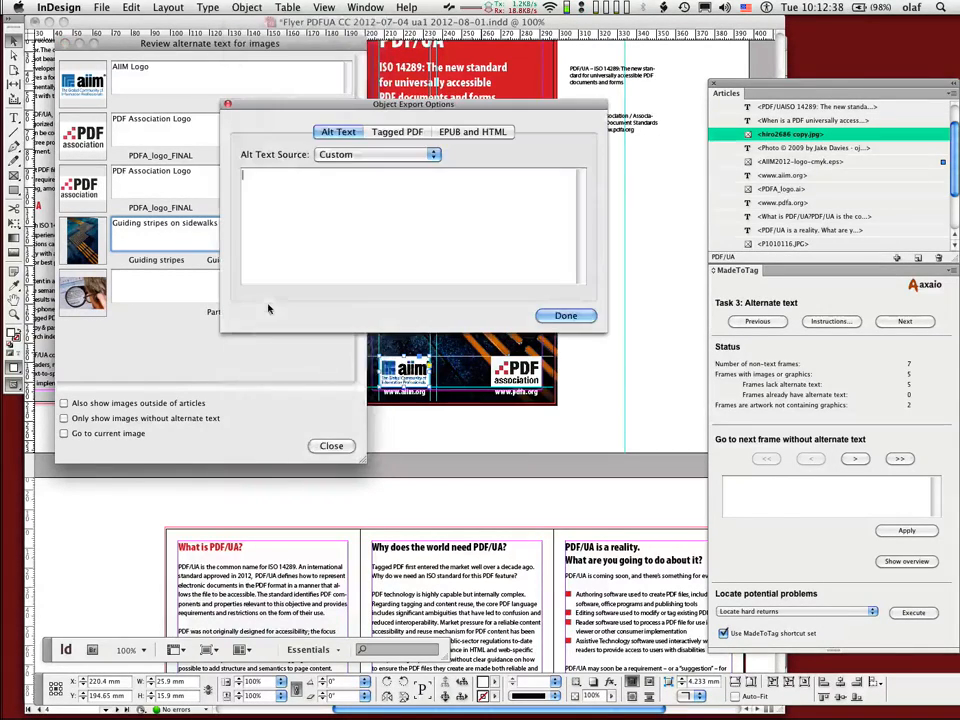
left_click(380, 154)
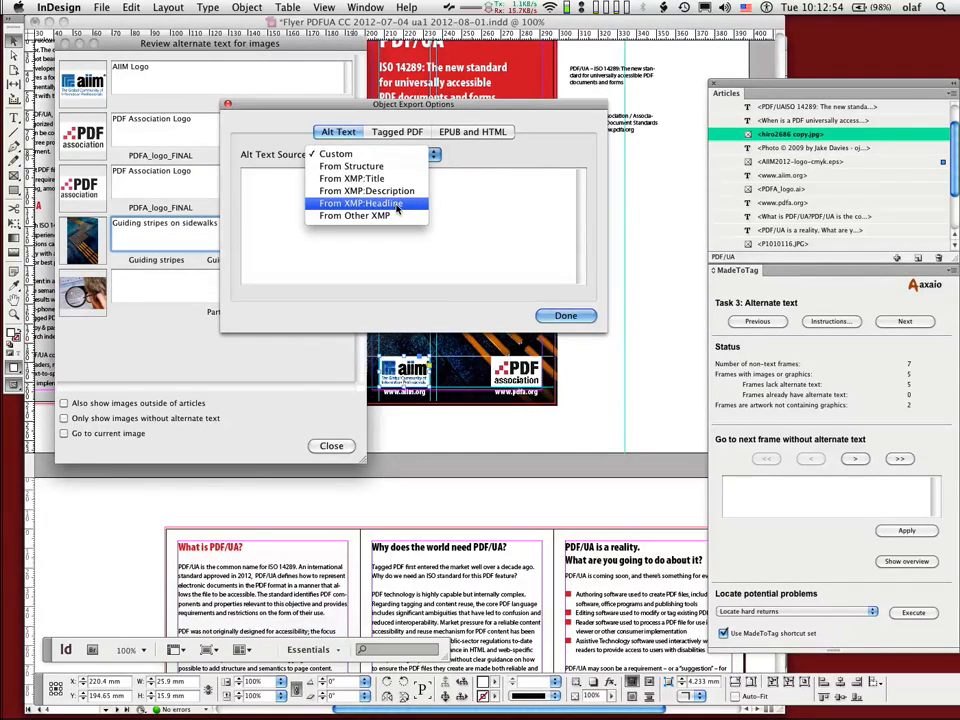
key("Escape")
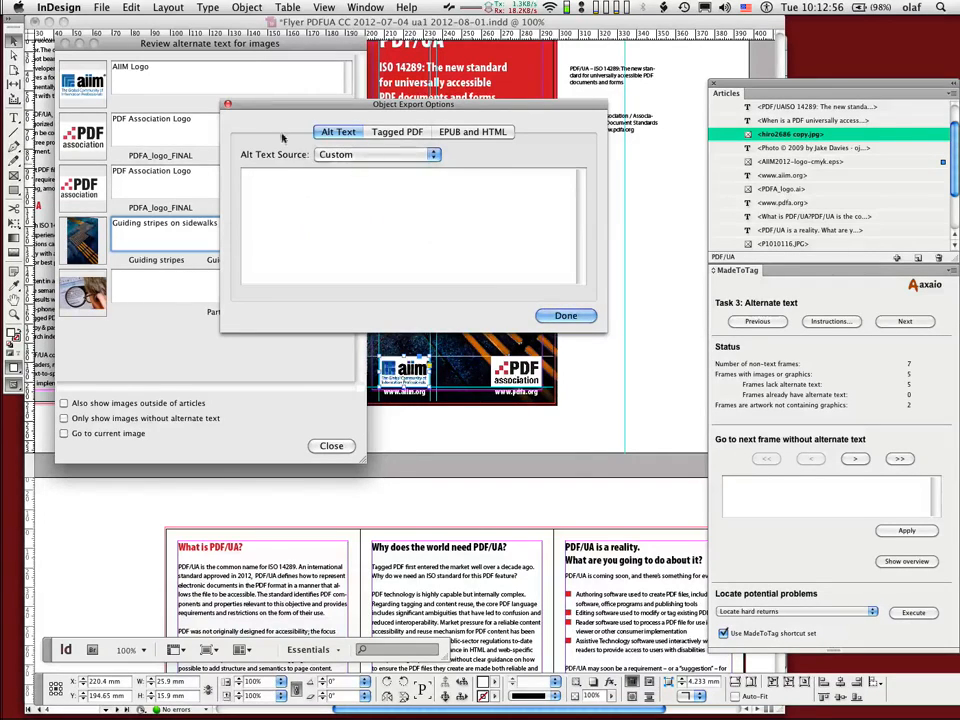
left_click(228, 104)
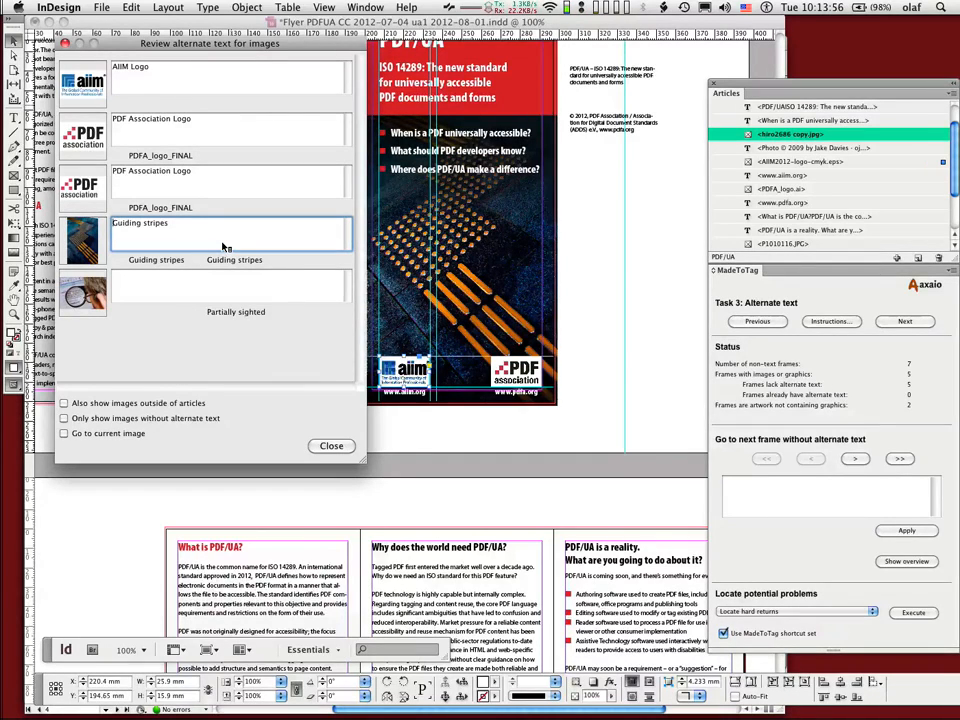
Step: Switch the cover photo's alternate text back to the metadata description "Guiding stripes on sidewalks for the visually impaired"
key("super+v")
key("super+z")
key("super+shift+z")
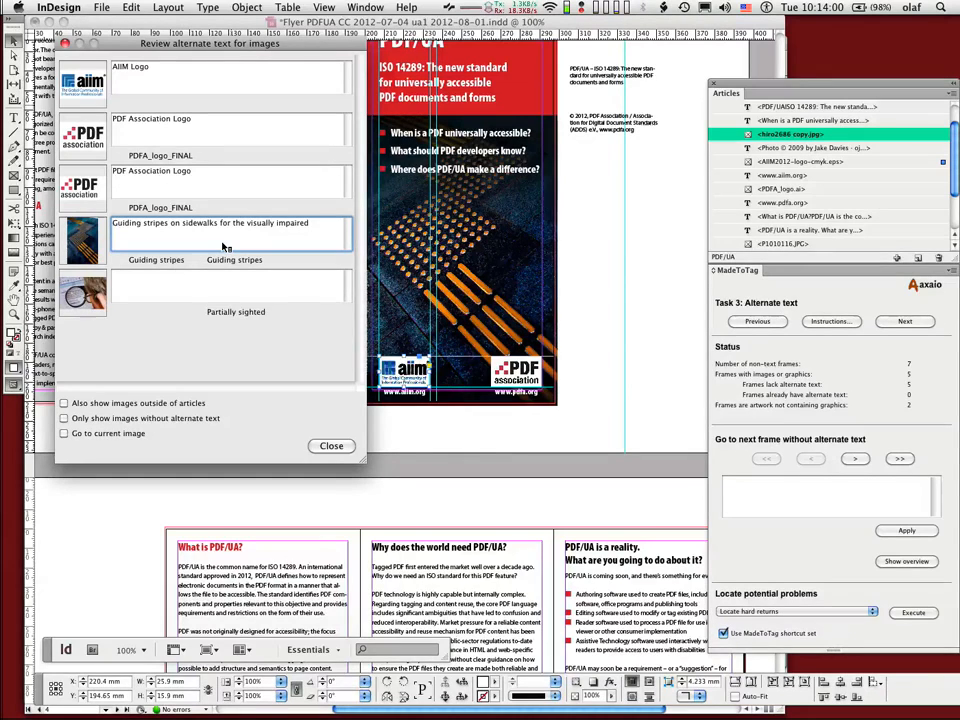
Step: Fill the magnifying-glass photo's alternate text with "Partially sighted person looking at a computer screen through a magnifying glass"
key("Tab")
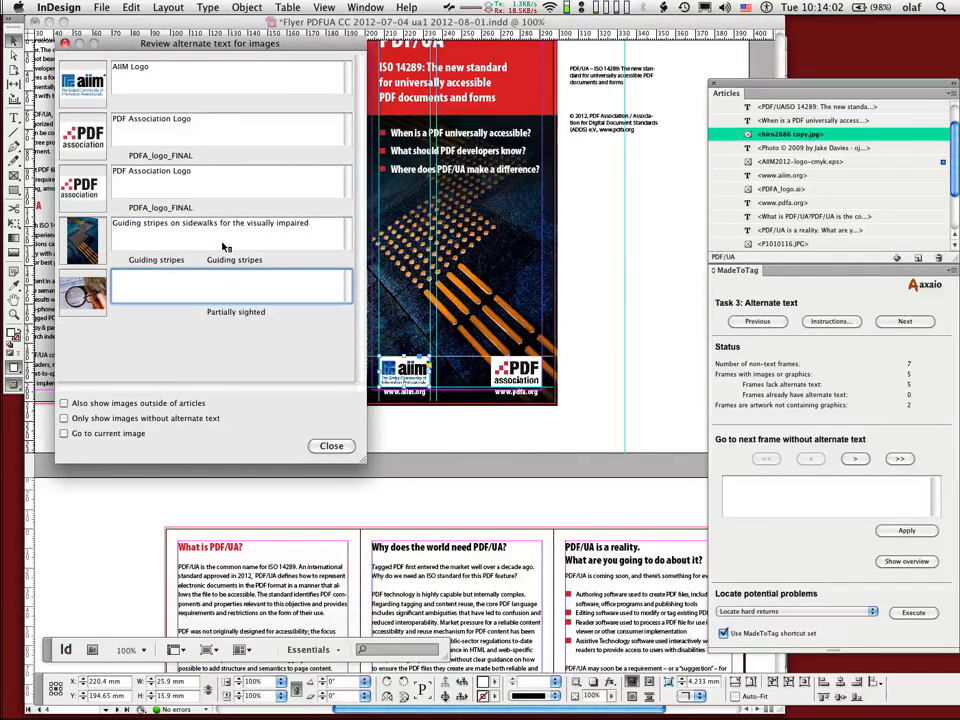
type("Partially sighted person looking at a computer screen through a magnifying glass")
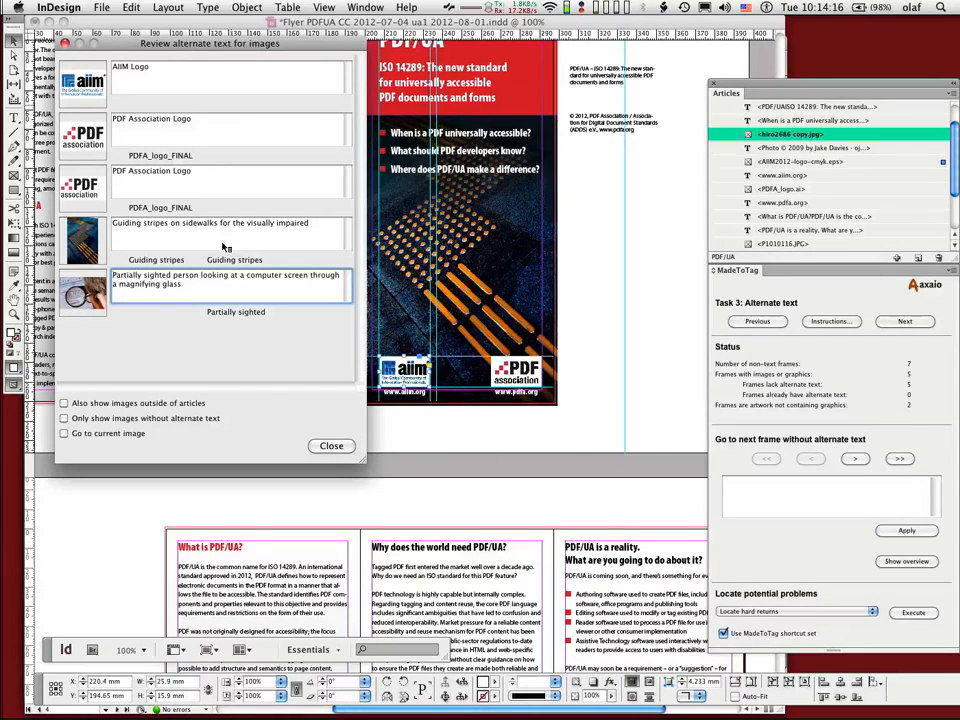
key("Tab")
key("Tab")
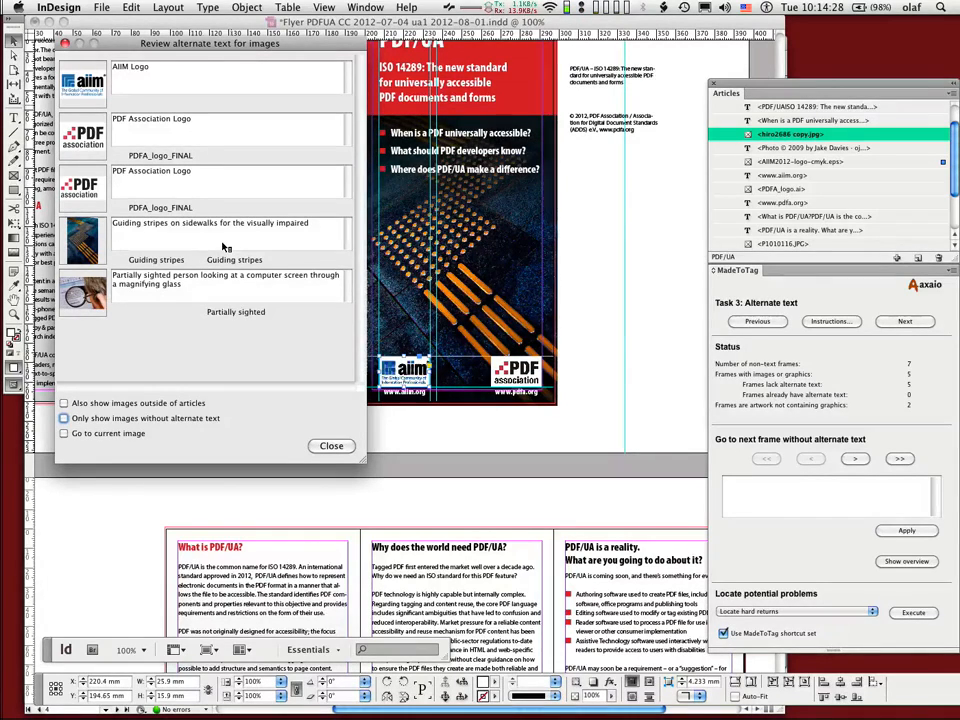
Step: Enable going to the current image in the overview, and move the window and panels clear of the layout
left_click(64, 433)
left_click_drag(93, 42, 315, 69)
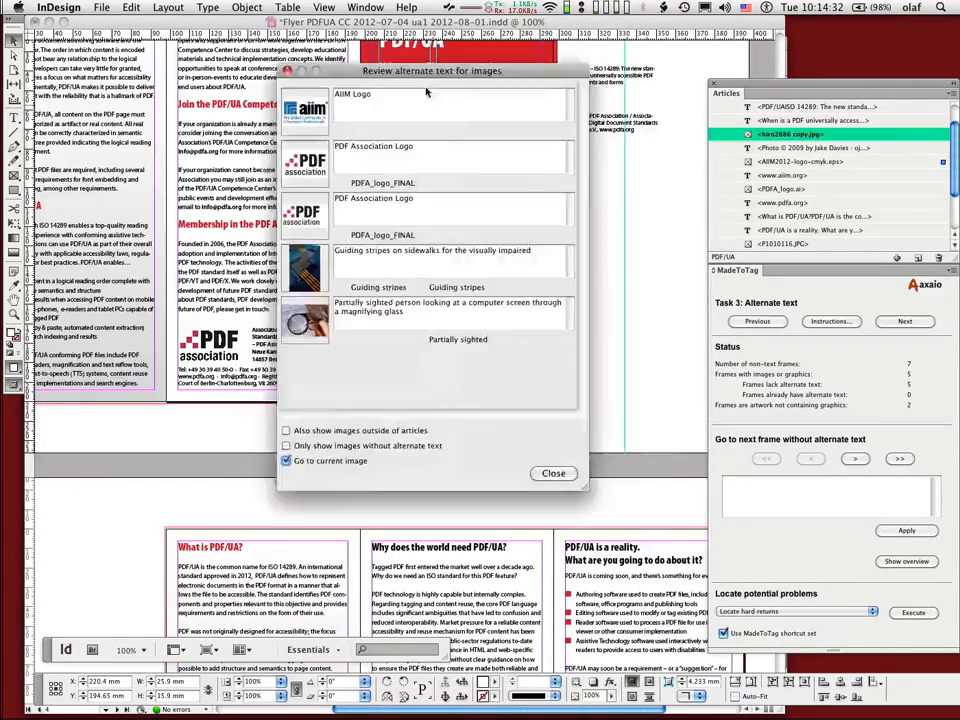
left_click_drag(427, 91, 626, 81)
left_click_drag(735, 85, 920, 92)
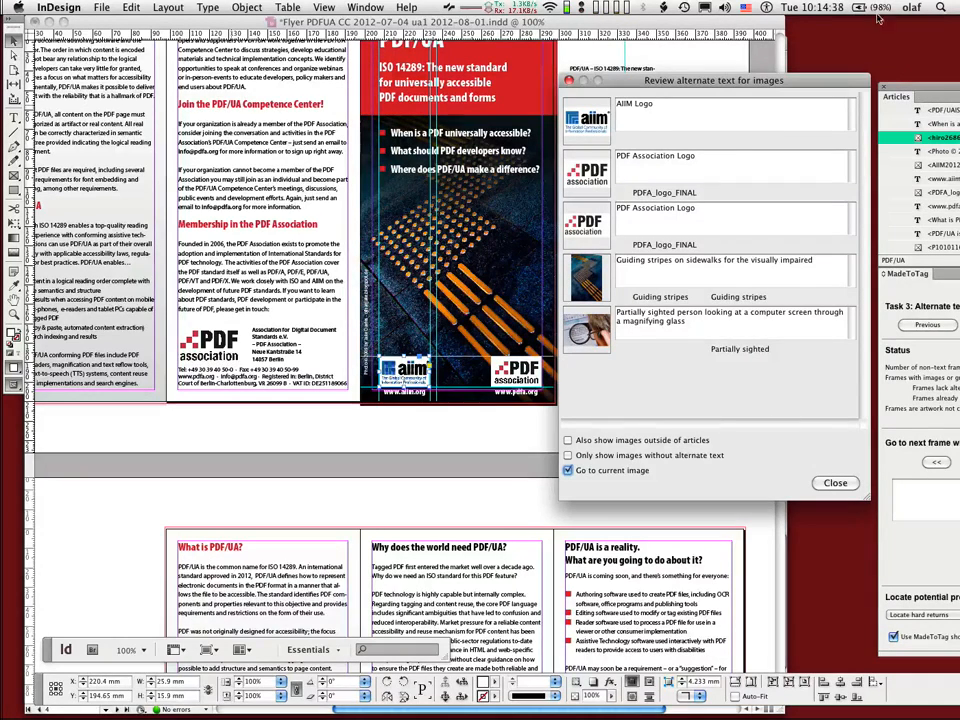
Step: Locate the AIIM logo, the magnifying-glass photo and the cover photo in the layout through their overview entries
left_click(650, 104)
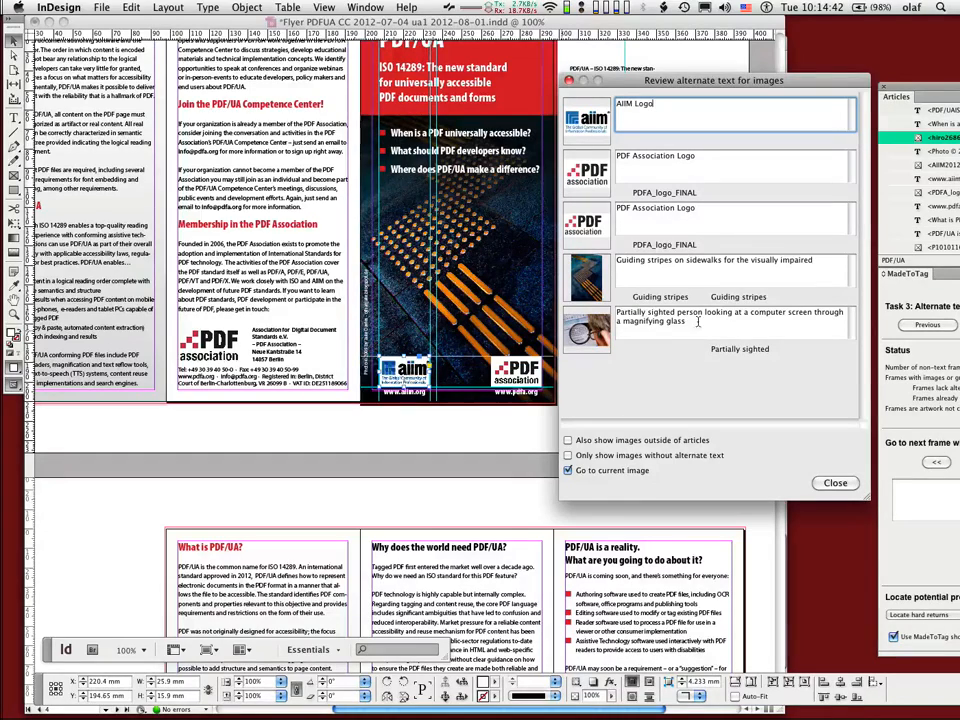
left_click(663, 327)
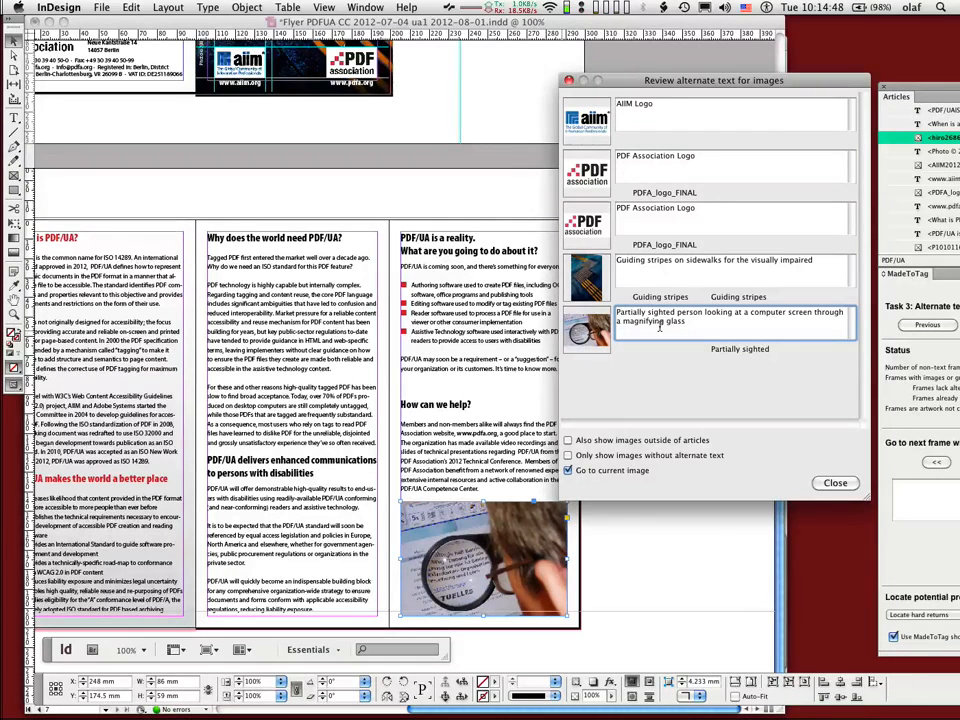
left_click(667, 268)
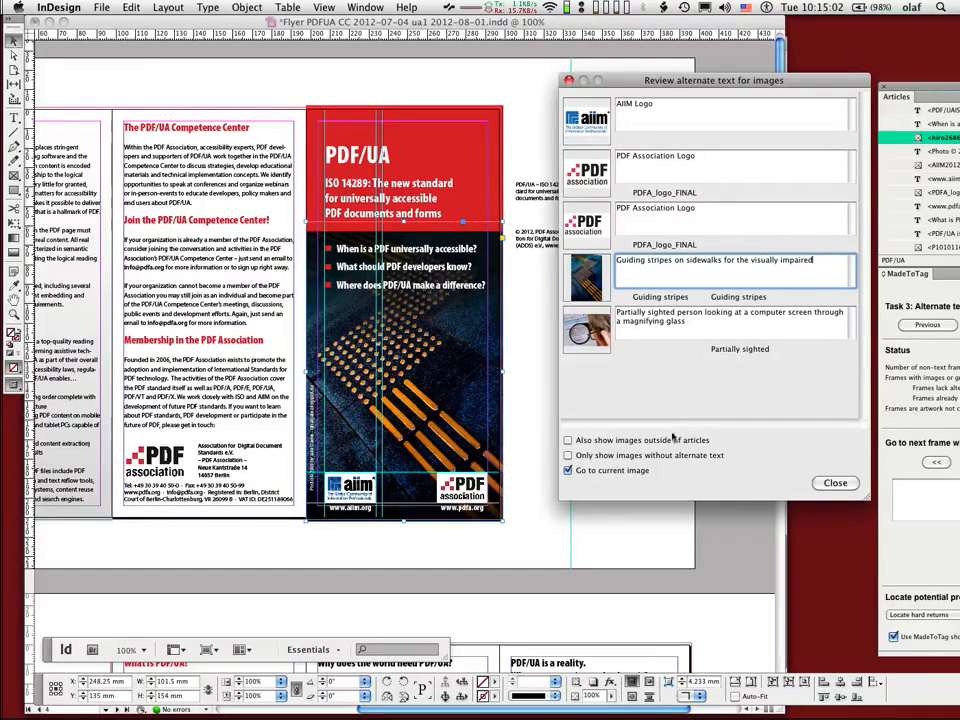
Step: Include images outside of articles in the overview, and locate both PDF Association logos in the layout
left_click(568, 441)
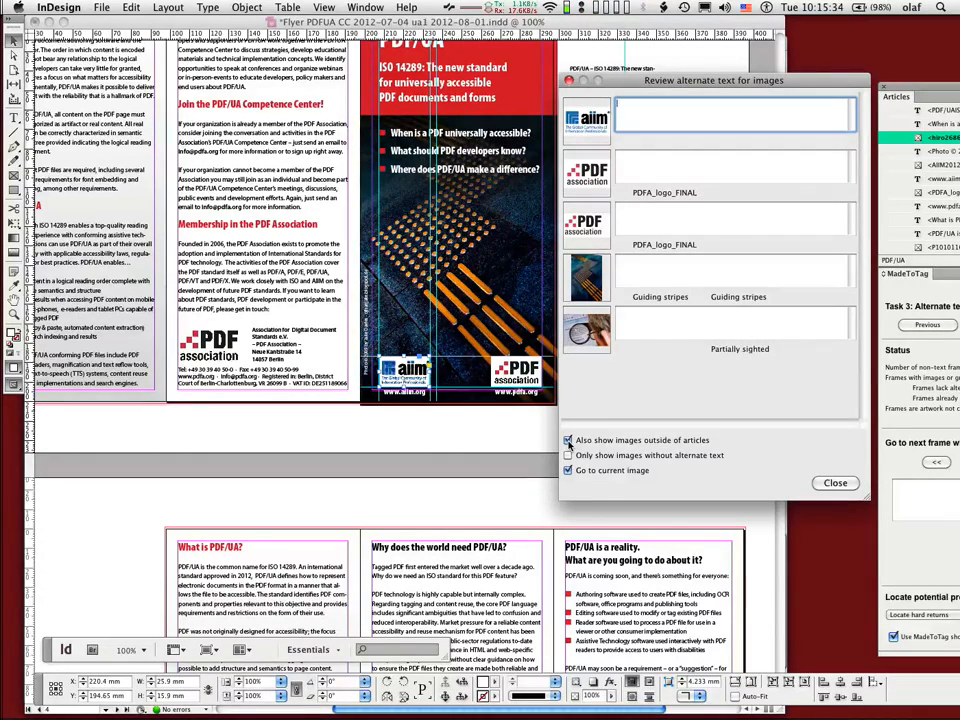
left_click(381, 6)
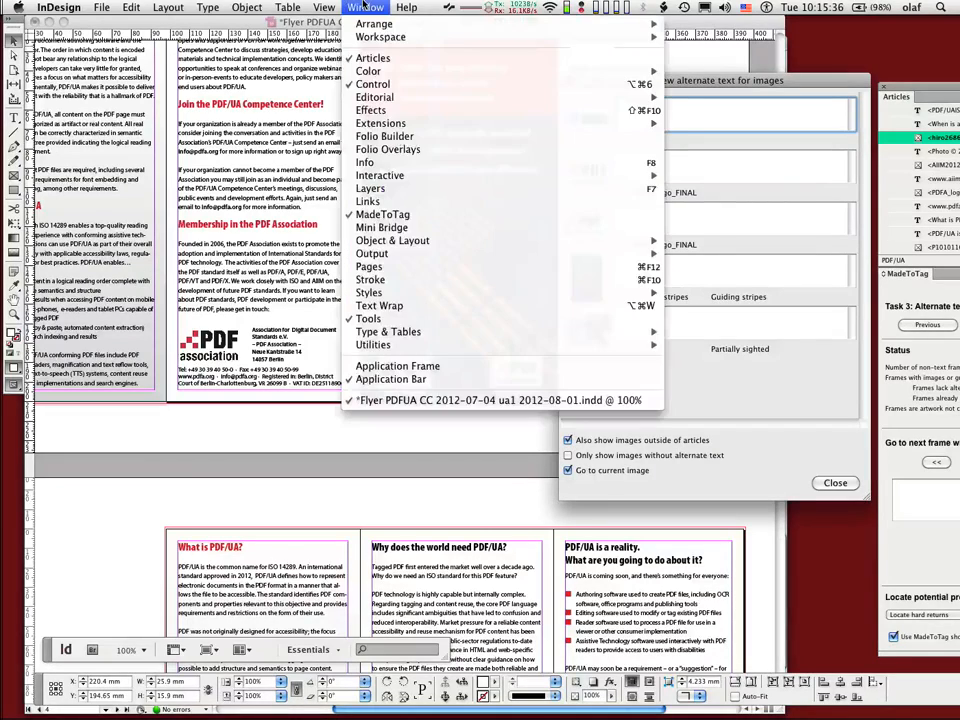
left_click(365, 6)
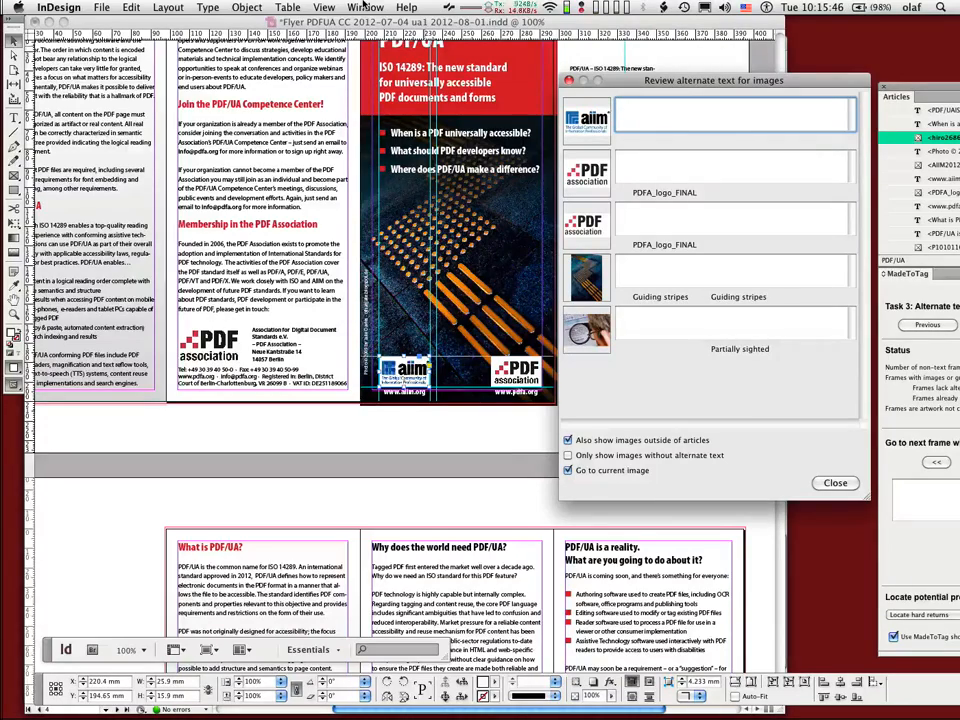
left_click(641, 162)
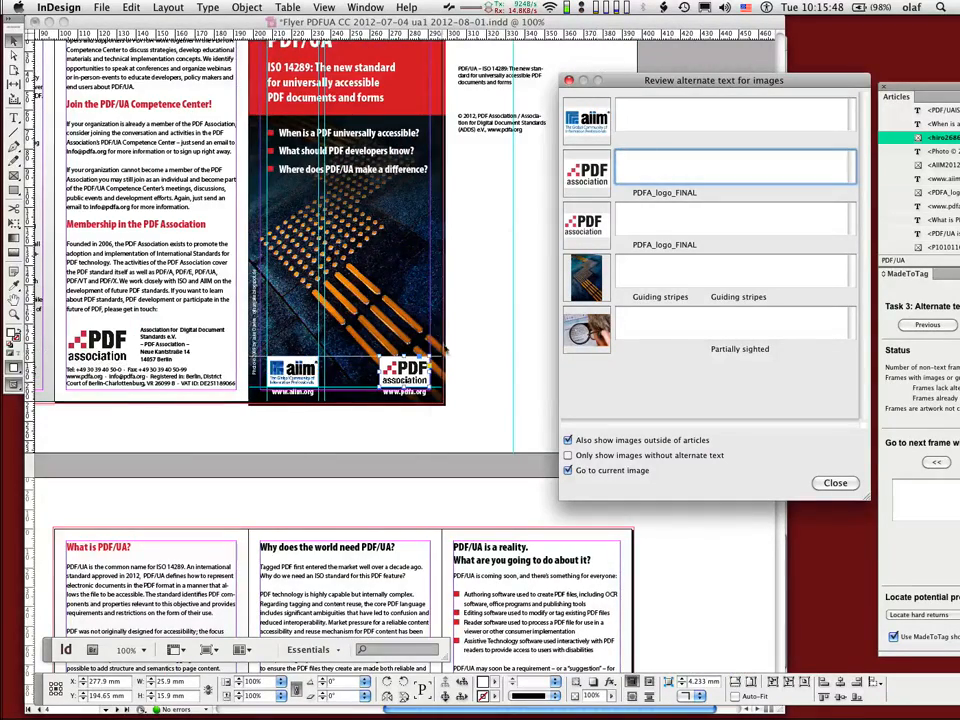
left_click(655, 213)
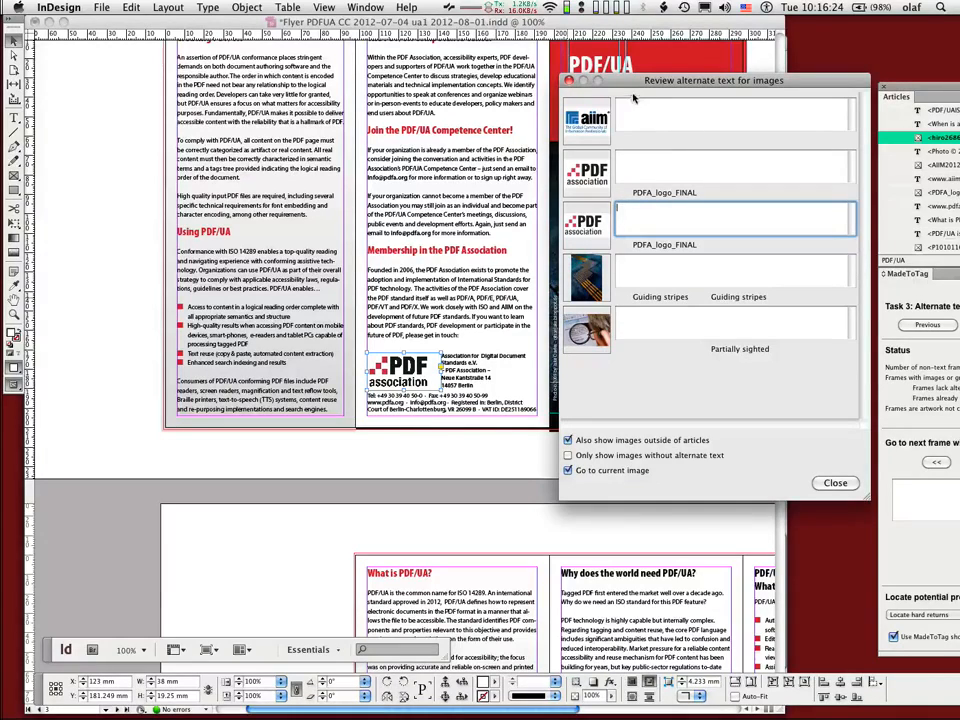
Step: Move the overview window, leave out images outside of articles, and enter "AIIM Logo" as the AIIM logo's alternate text
left_click_drag(633, 88, 546, 75)
left_click(553, 108)
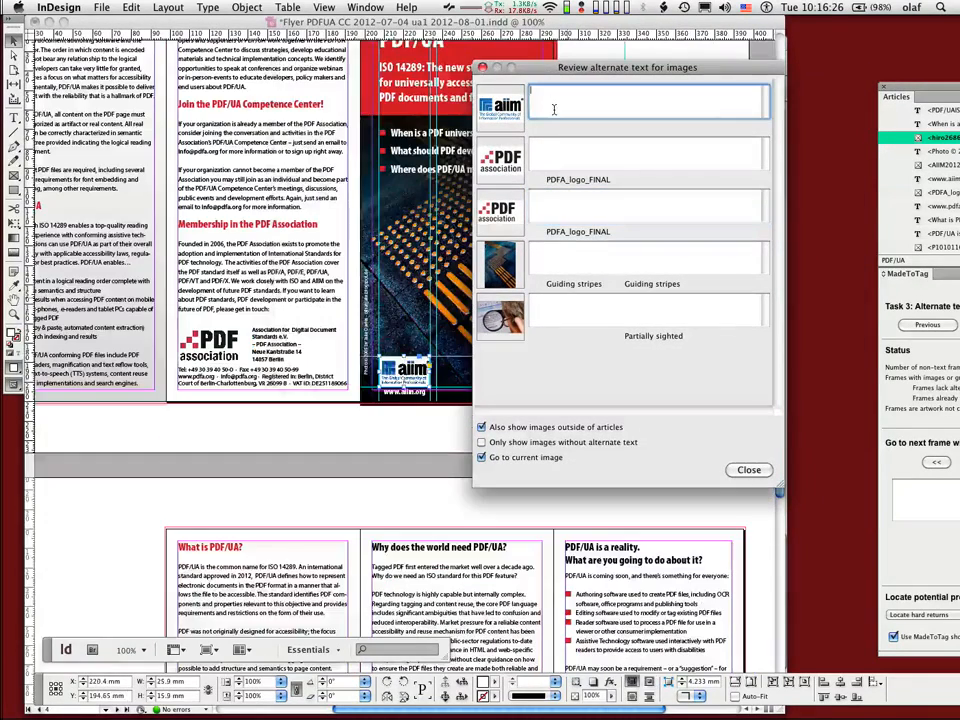
left_click(481, 427)
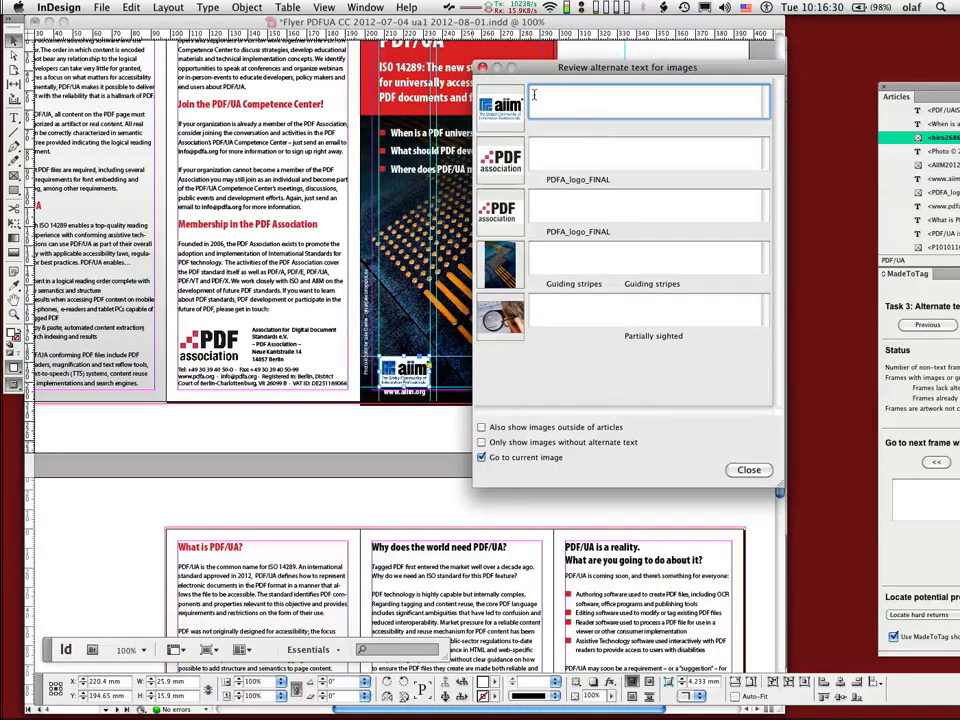
type("AII")
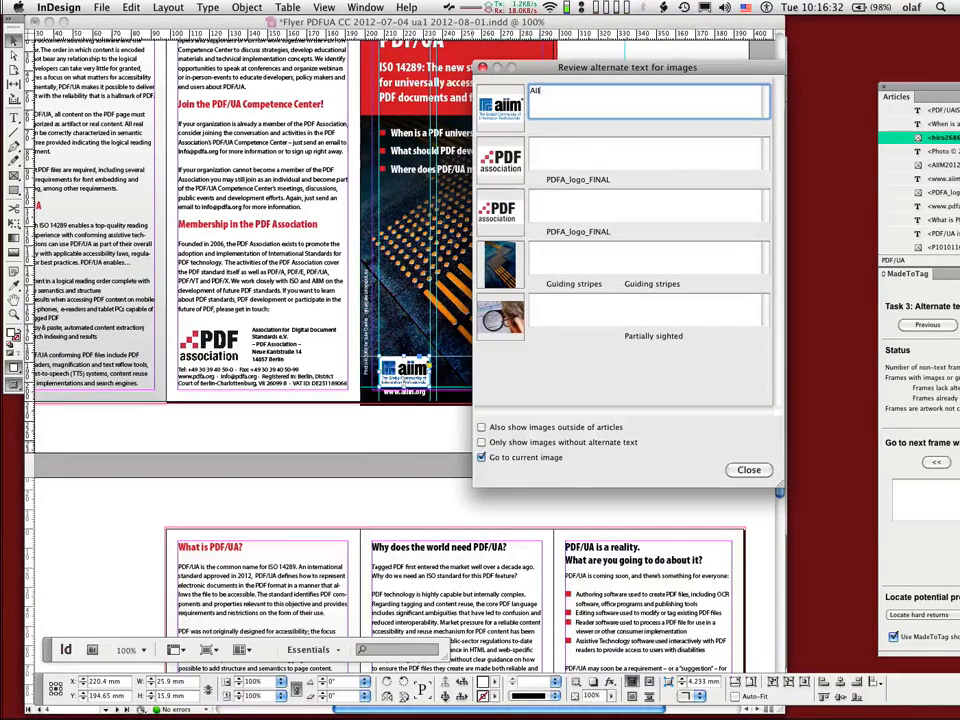
type("M Logo")
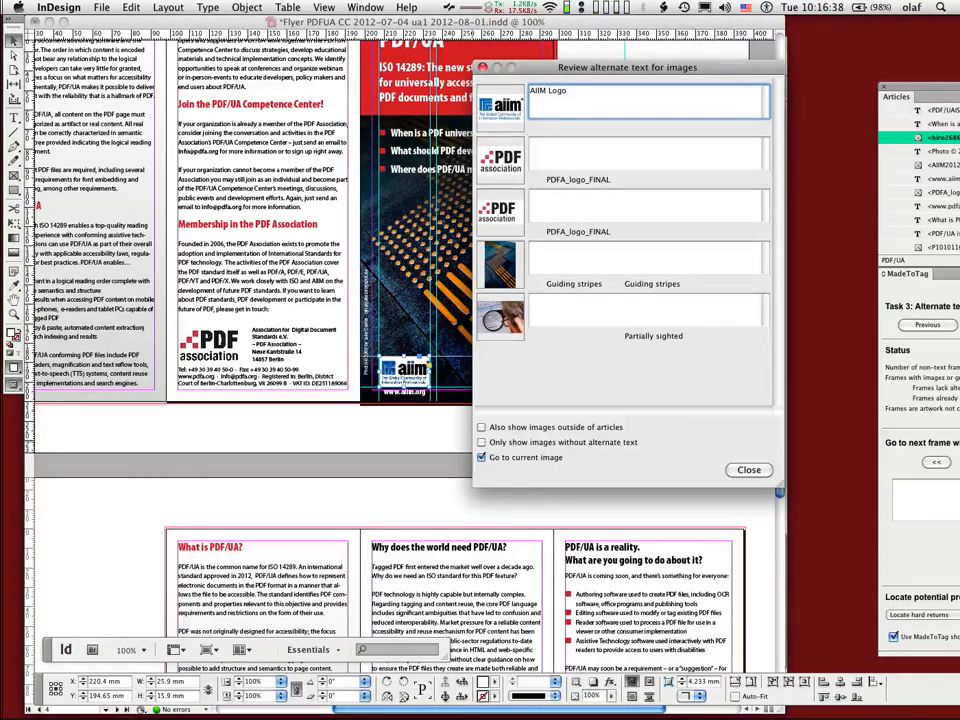
Step: Enter "PDF Association Logo" as the alternate text for the cover's PDF Association logo
key("Tab")
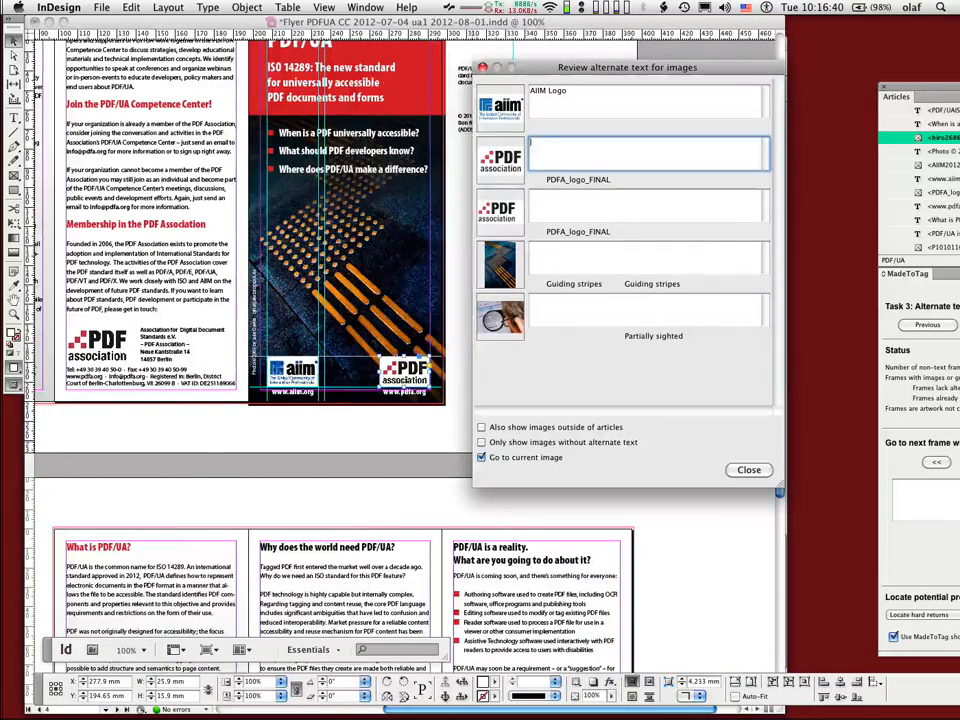
type("PDF Association")
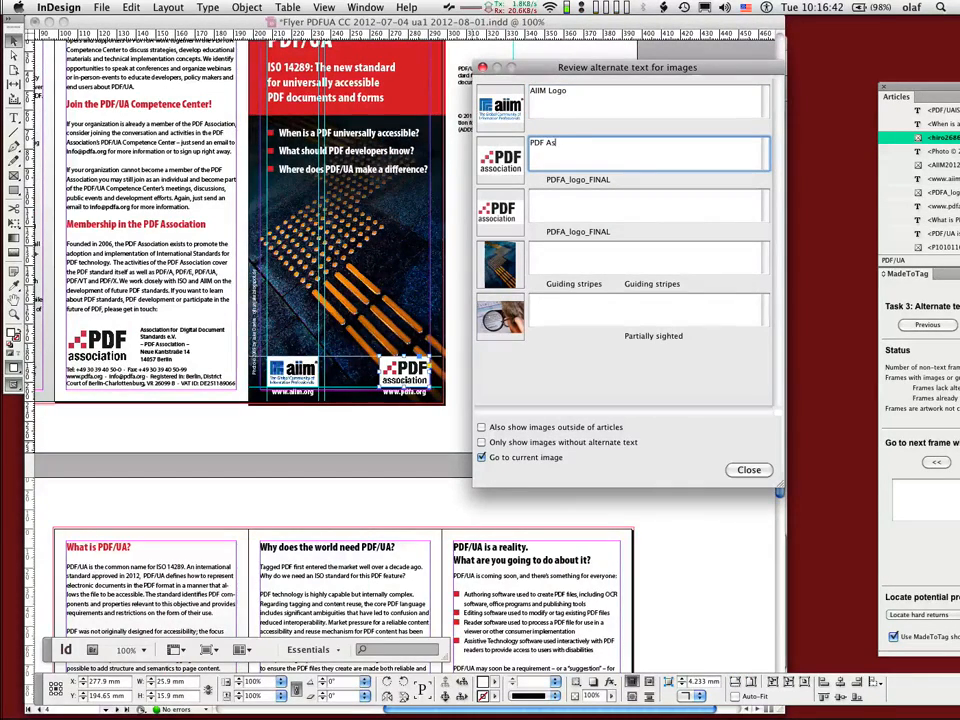
type("ogo")
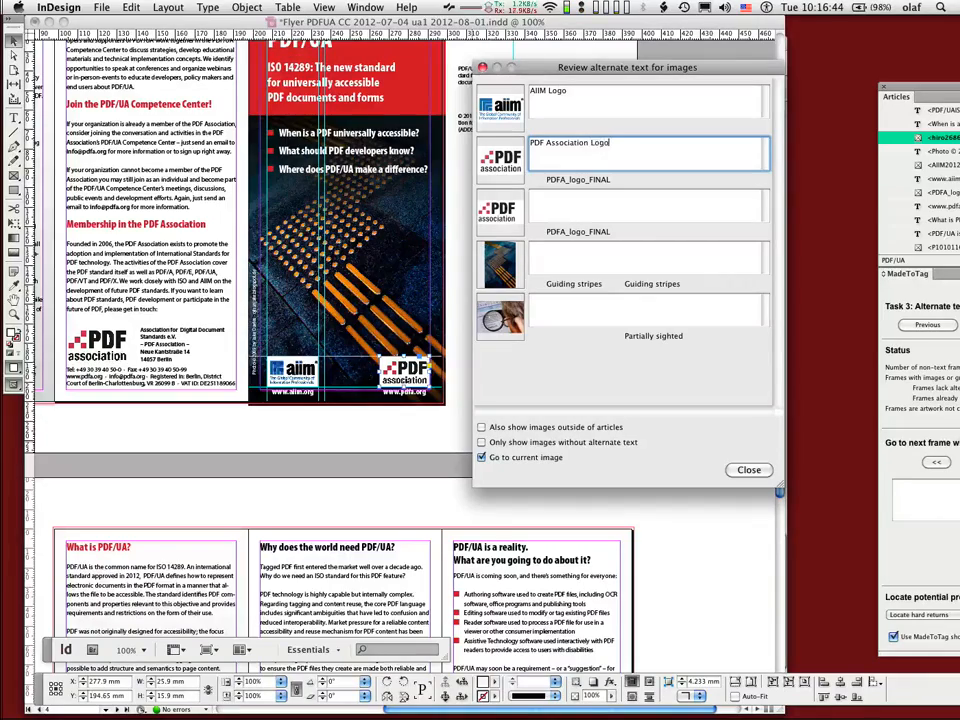
Step: Reuse "PDF Association Logo" for the second PDF Association logo, and fill the cover photo's alternate text with "Guiding stripes on sidewalks for the visually impaired"
key("super+a")
key("super+c")
key("Tab")
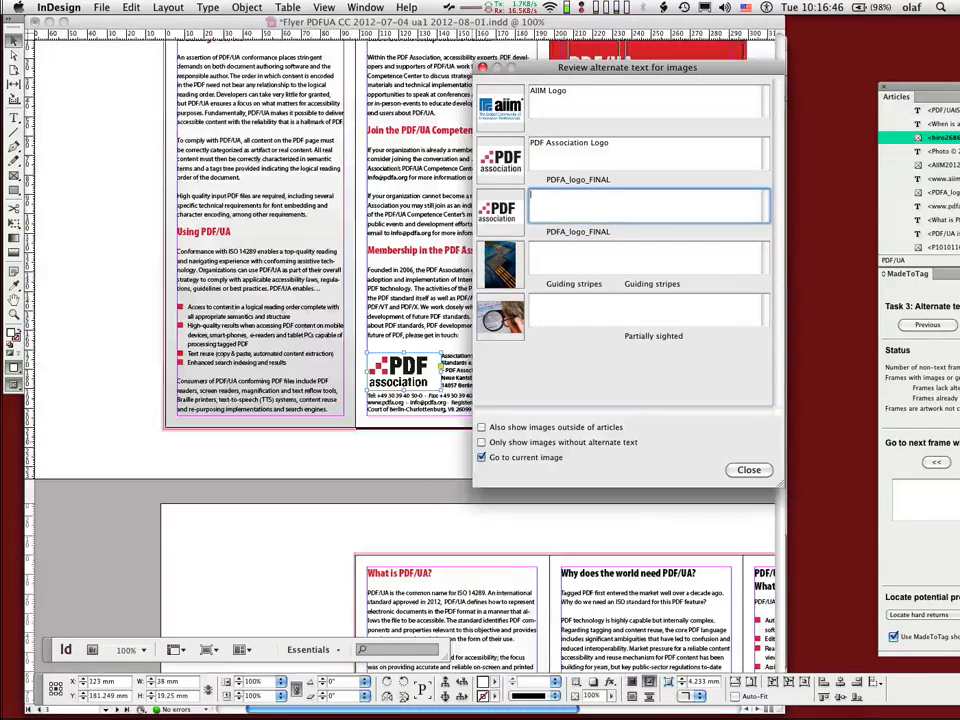
key("super+v")
key("Tab")
type("Guiding stripes on sidewalks for the visually impaired")
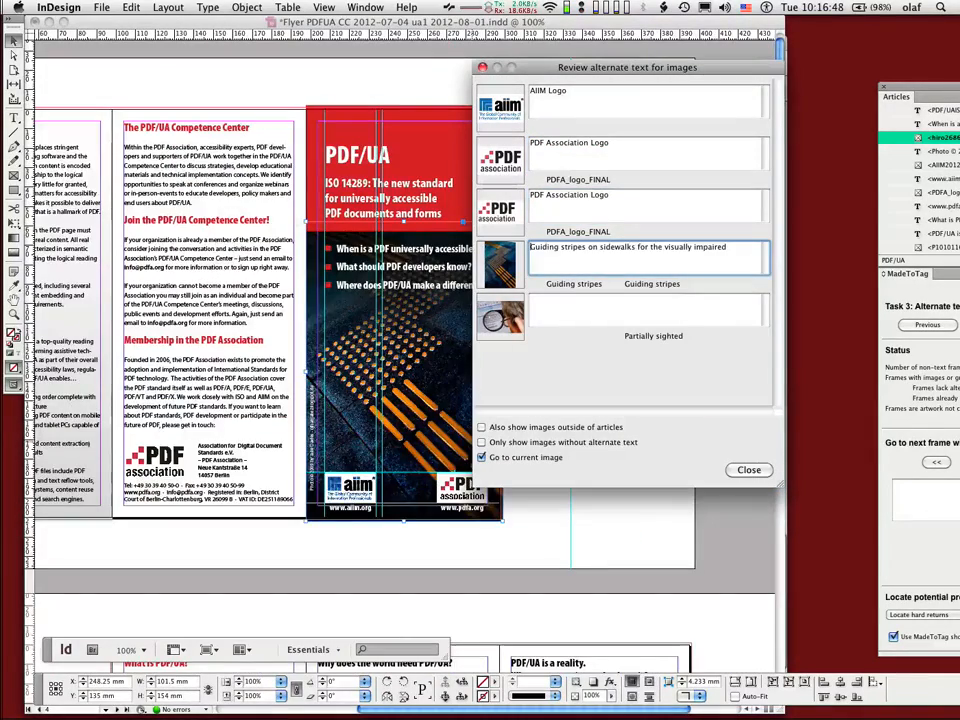
Step: Fill the magnifying-glass photo's alternate text with "Partially sighted person looking at a computer screen through a magnifying glass" and close the overview
key("Tab")
type("Partially sighted person looking at a computer screen through a magnifying glass")
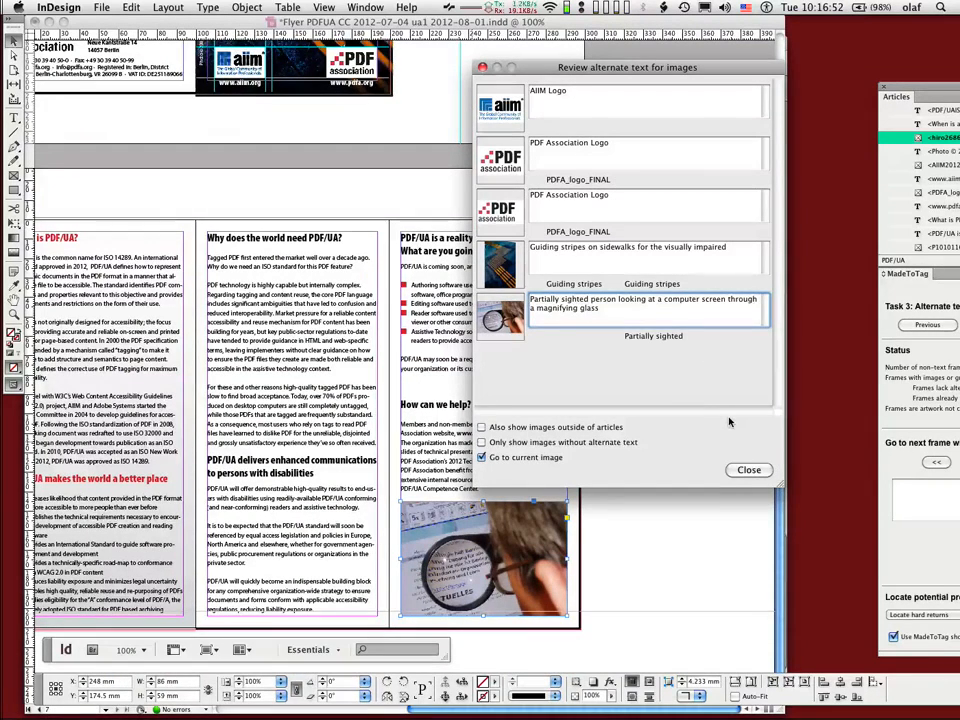
key("Tab")
left_click(740, 468)
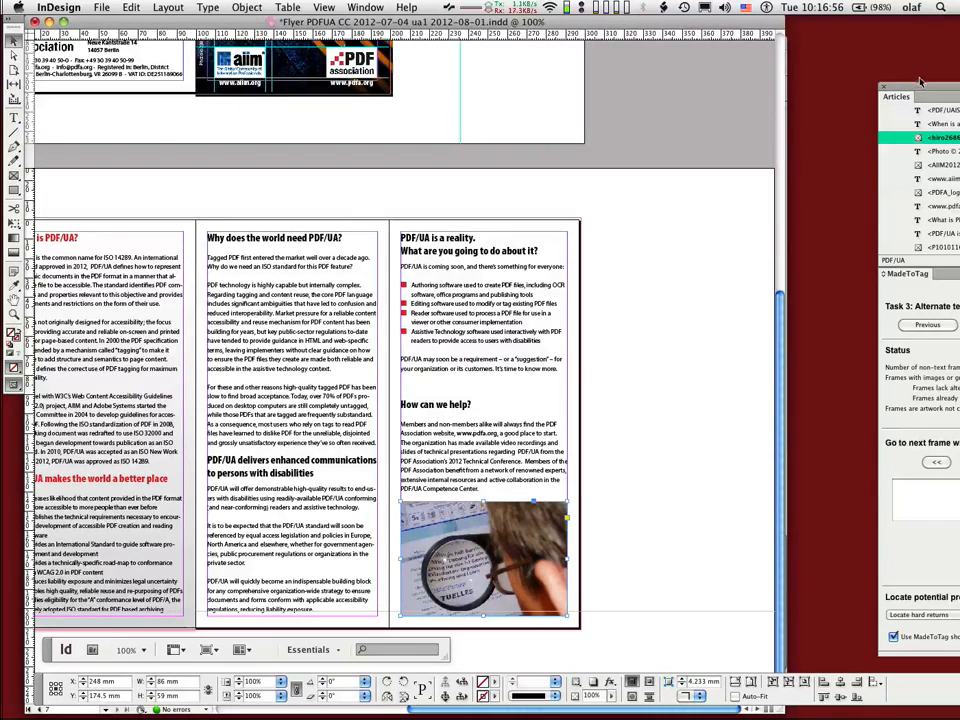
Step: Bring the panels fully into view, check the entered texts in the overview, and save the document
left_click_drag(920, 82, 725, 62)
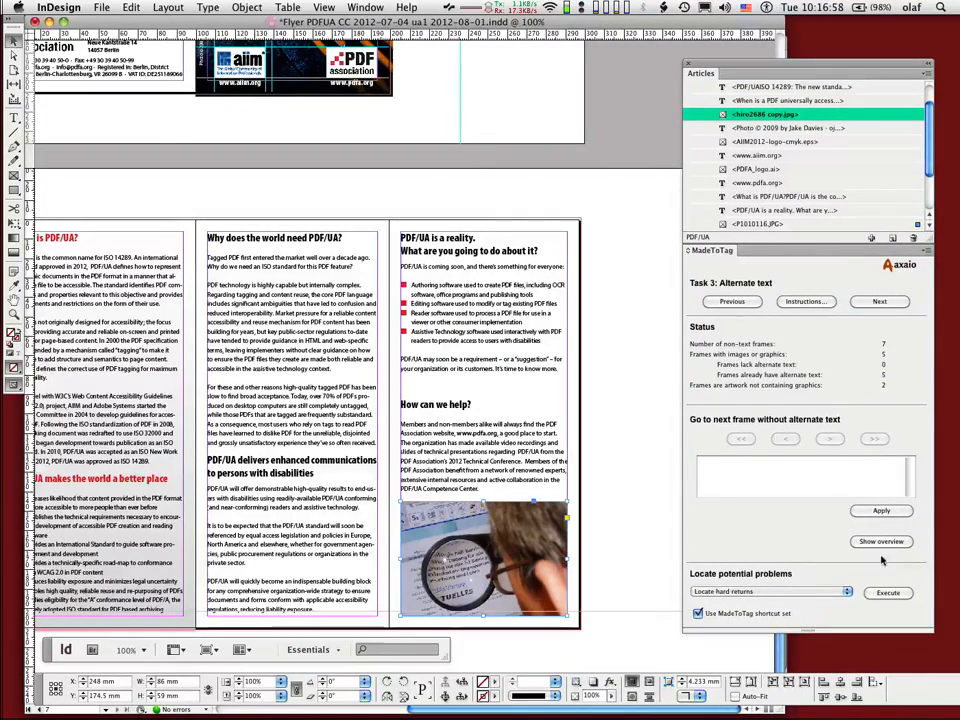
left_click(880, 541)
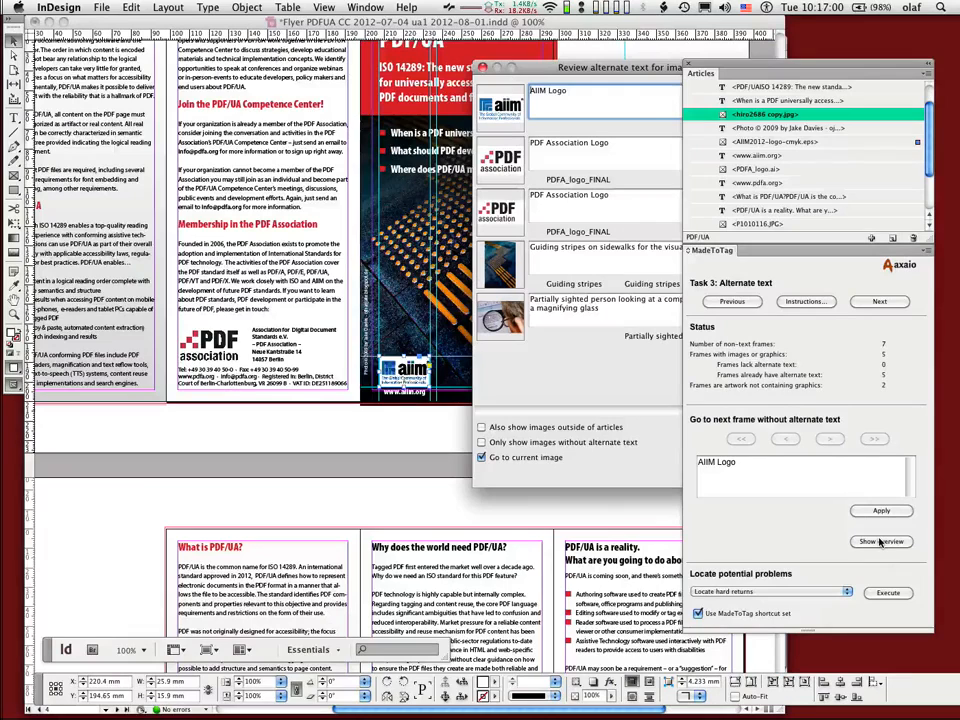
left_click(482, 67)
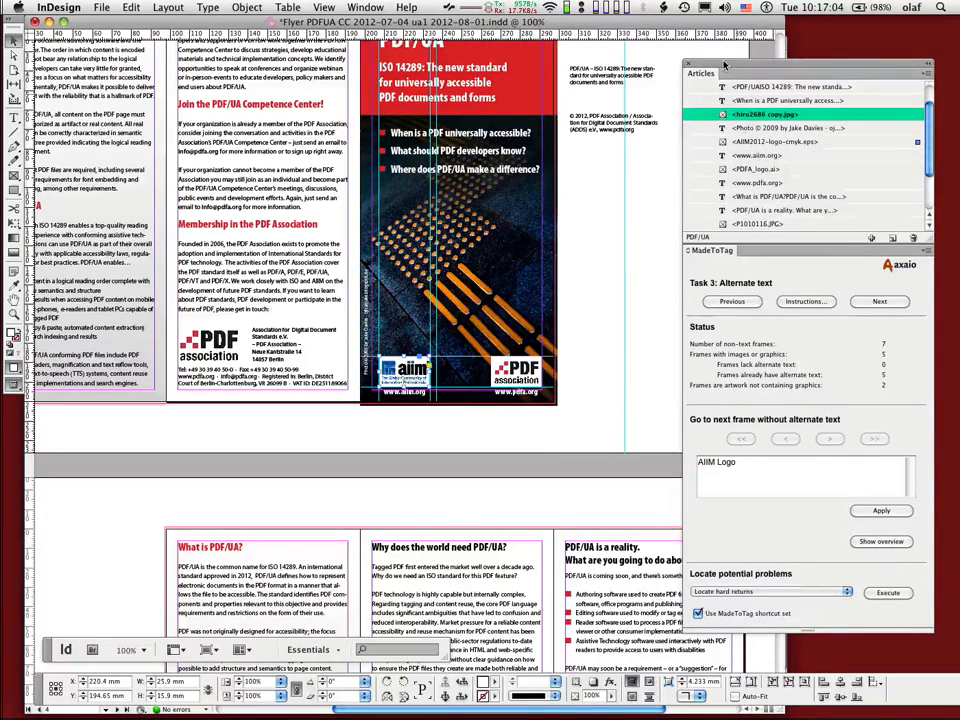
left_click_drag(724, 69, 740, 68)
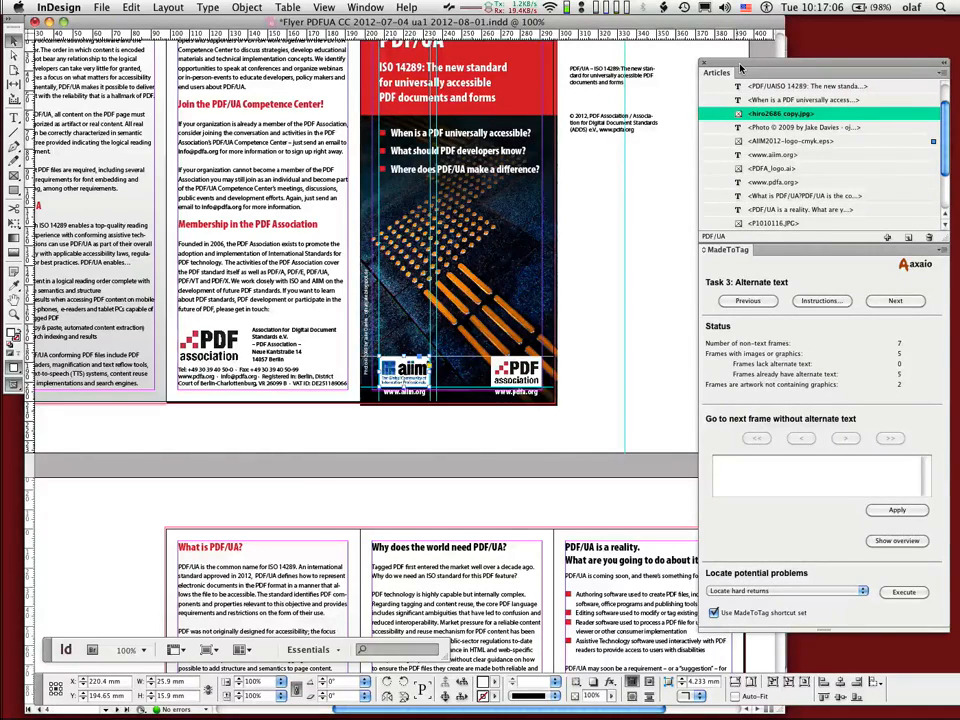
key("super+s")
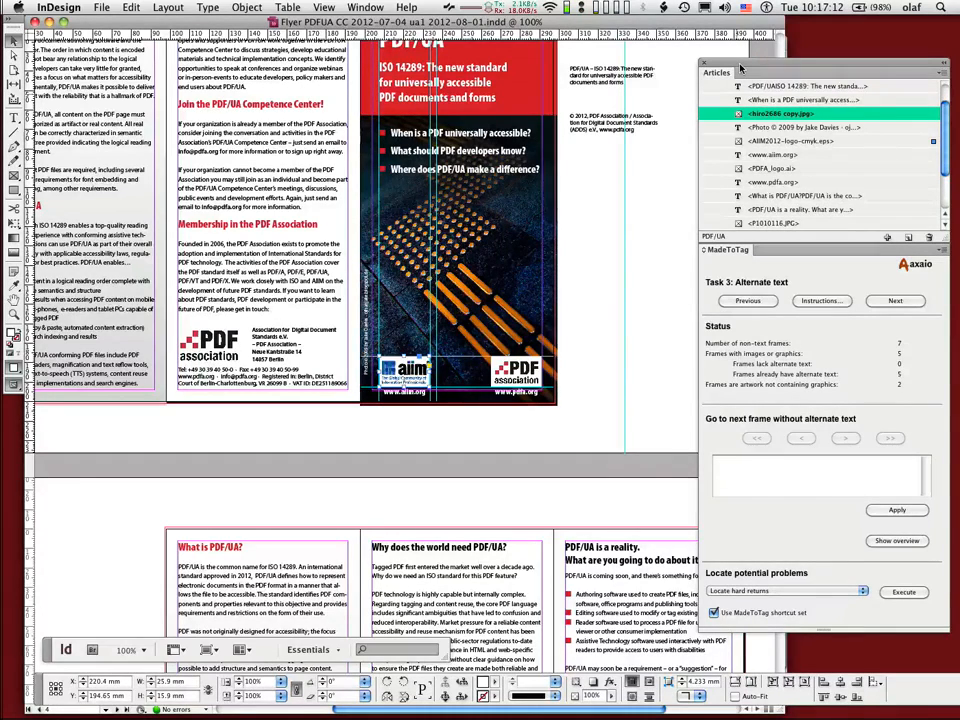
Step: Reopen the overview to review the alternate texts, leave out images outside of articles, and close it
left_click(897, 540)
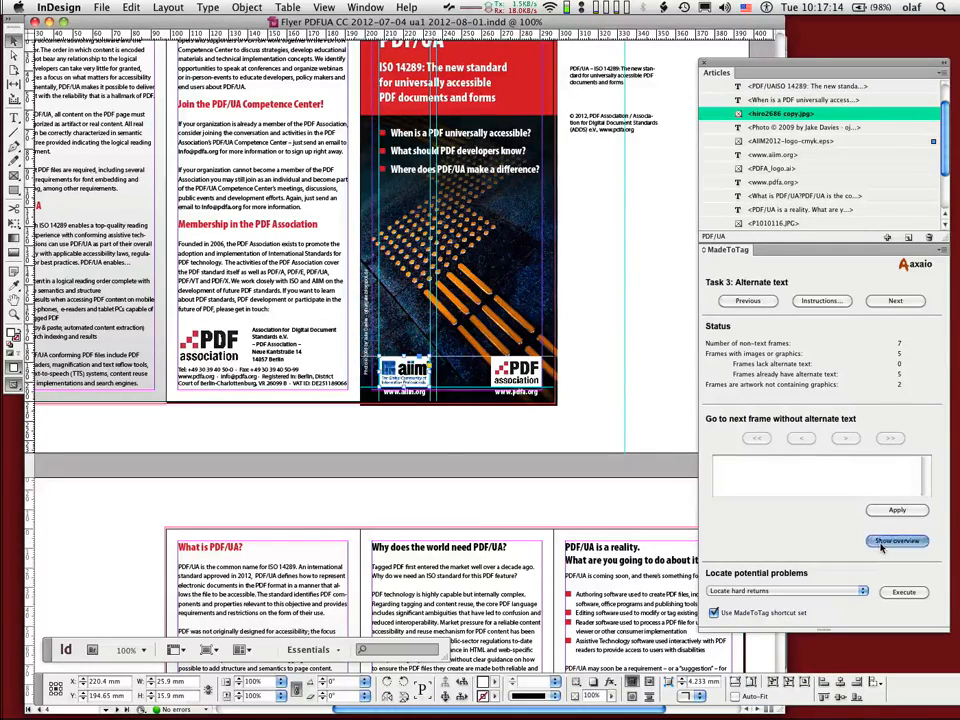
left_click_drag(550, 73, 418, 74)
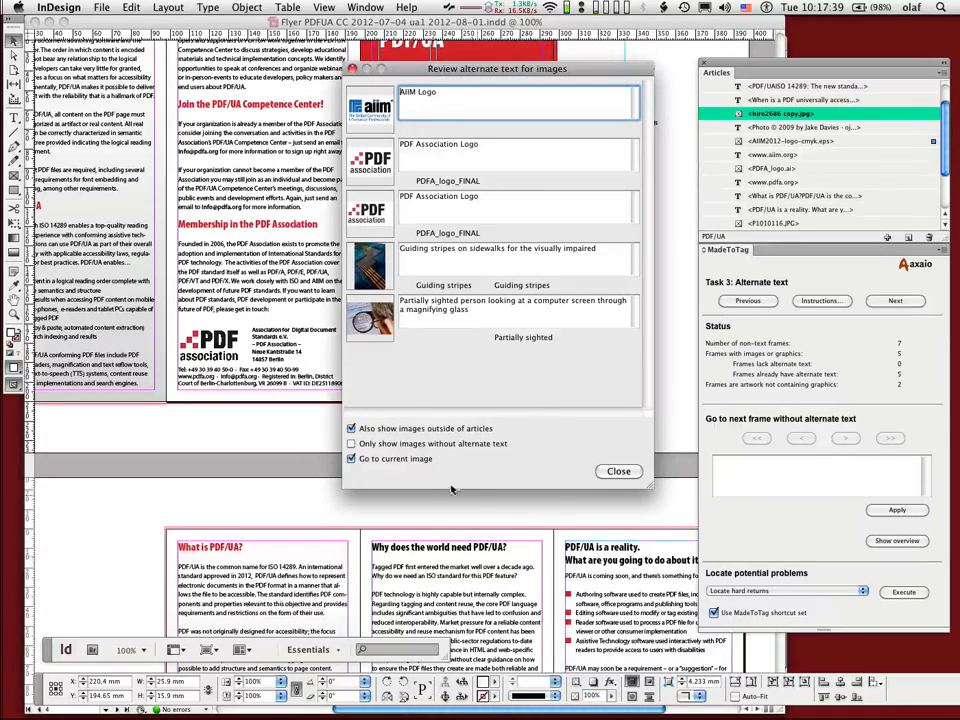
left_click(422, 429)
left_click(609, 474)
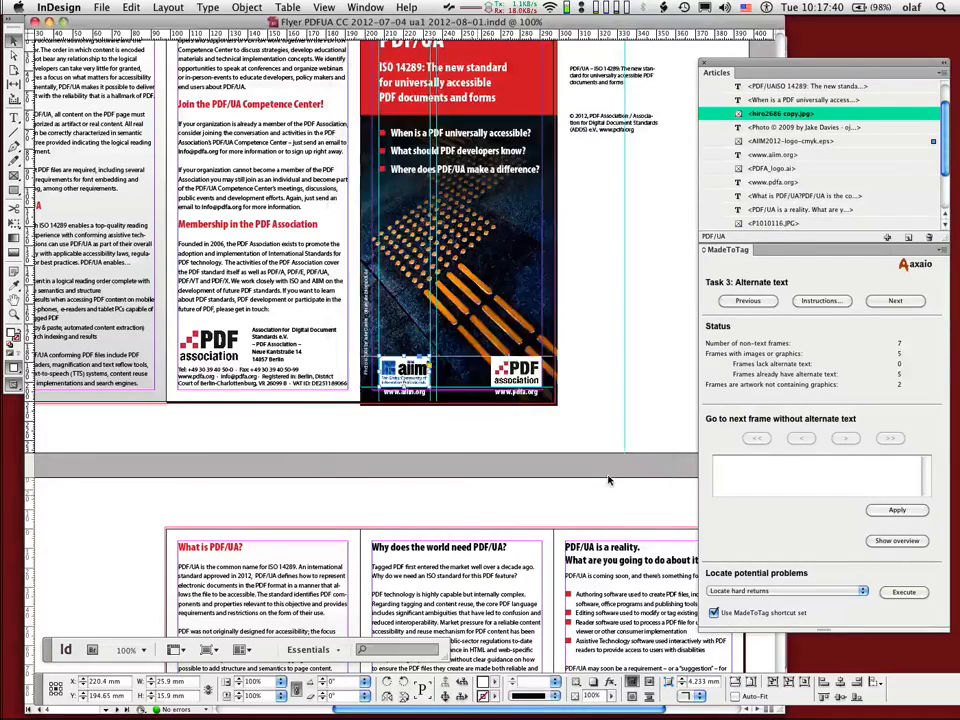
scroll(604, 479, "right", 5)
key("super+d")
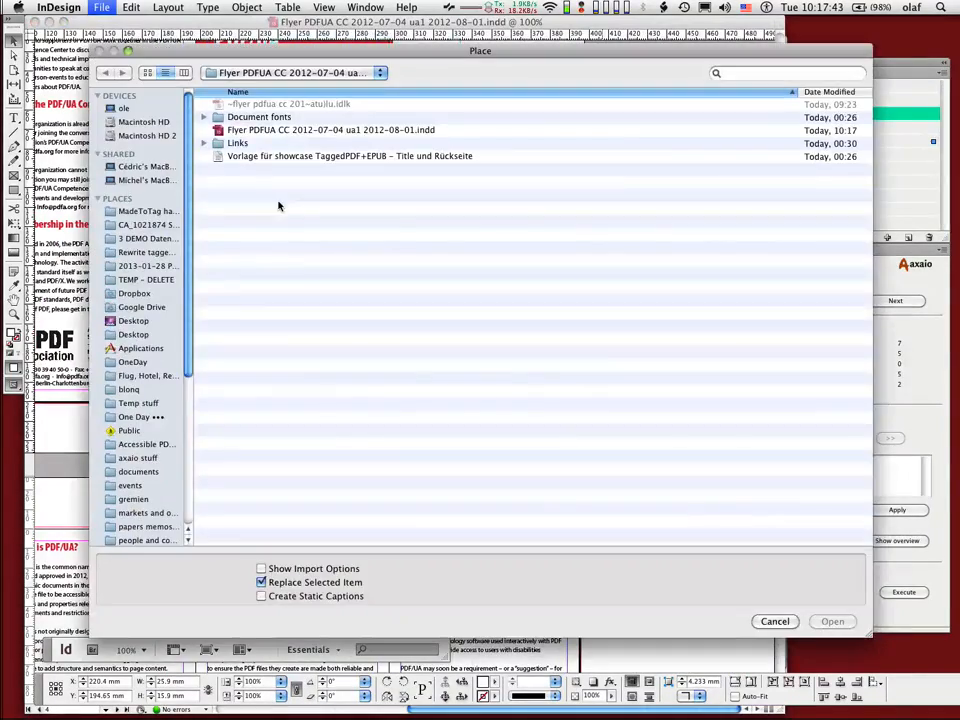
key("Escape")
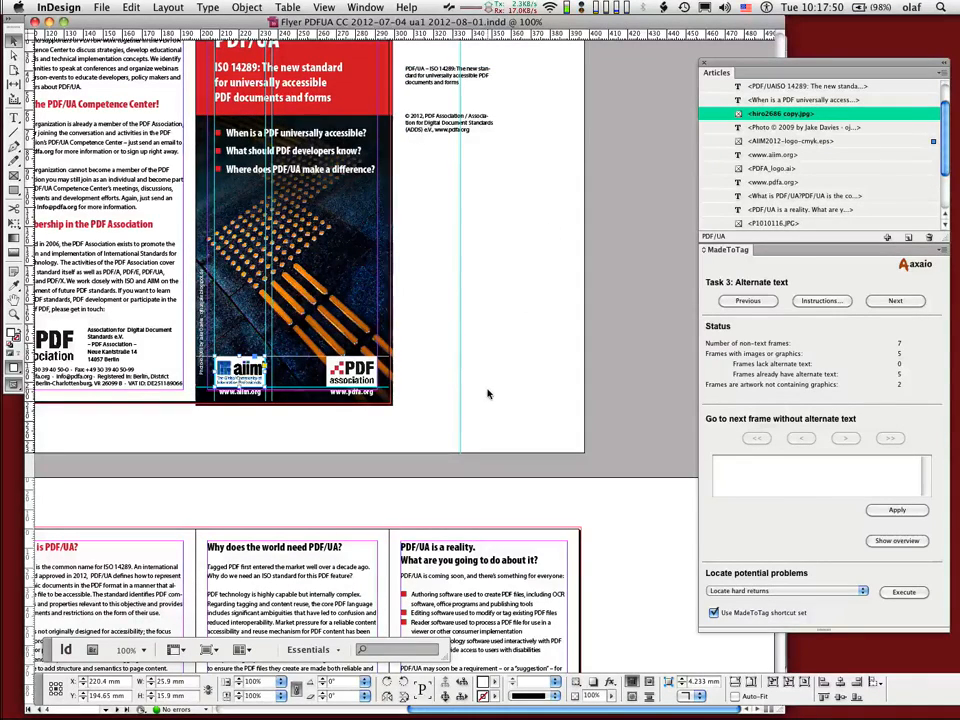
Step: Paste the copied screen capture into the layout and move it beside the cover to about X 336.9, Y 147.6 mm
key("super+v")
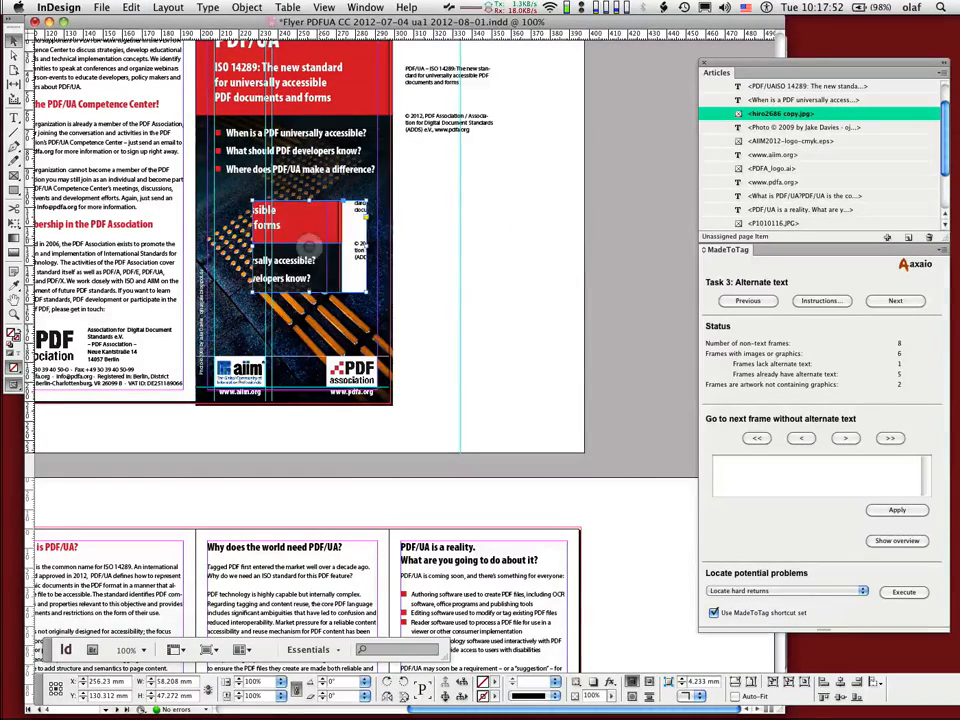
left_click_drag(318, 239, 514, 246)
key("super+z")
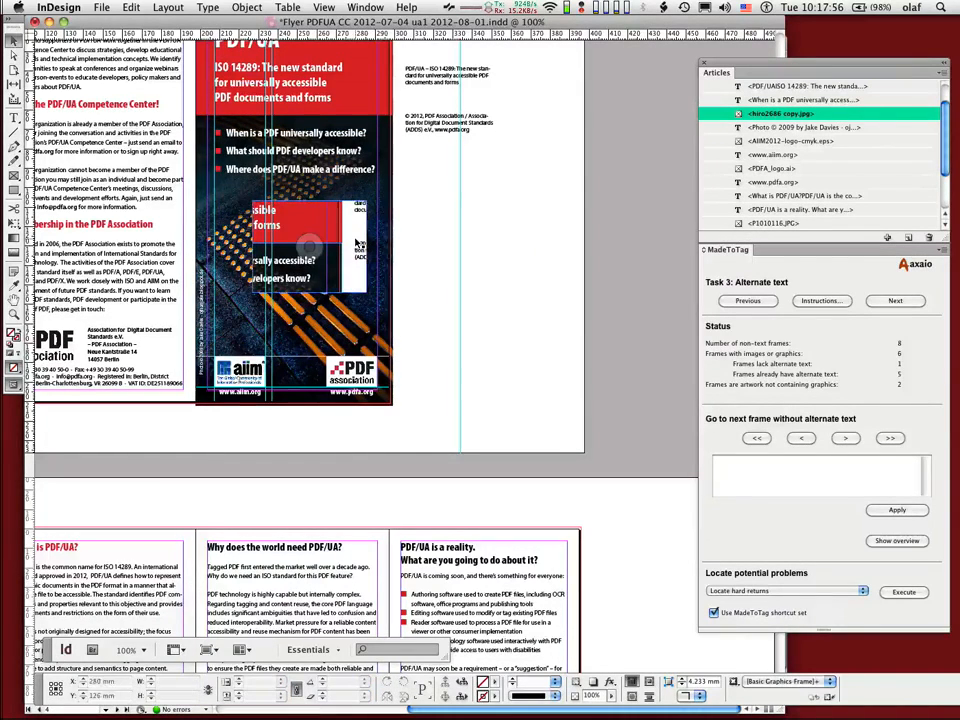
left_click_drag(357, 243, 513, 278)
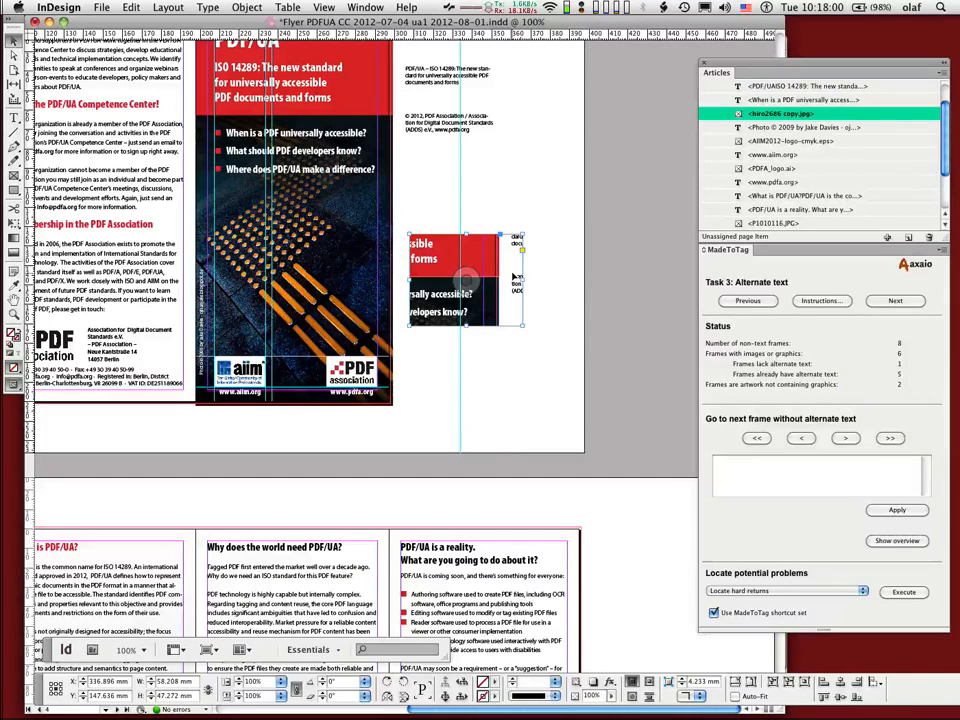
Step: Toggle images outside of articles in the overview, move the window clear of the layout, and check the articles list for the pasted image
left_click(896, 541)
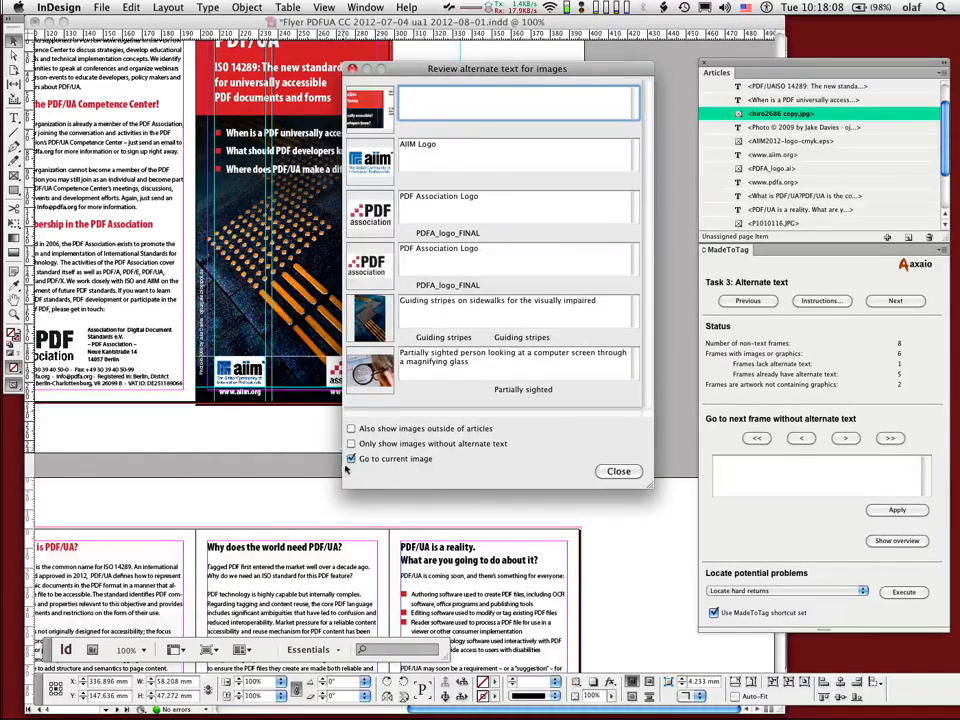
left_click(351, 428)
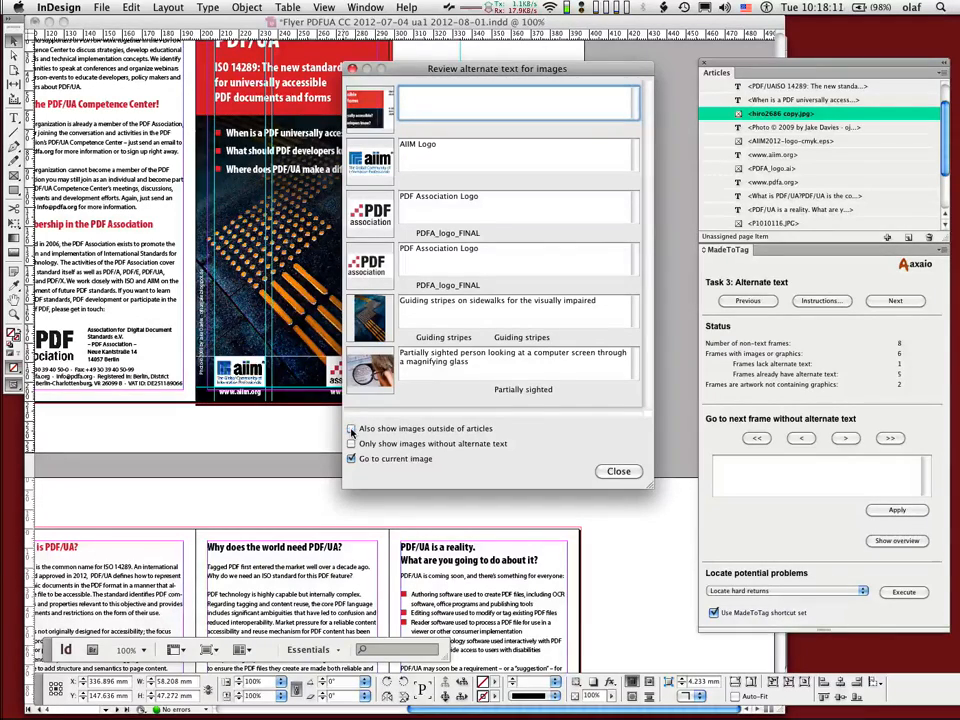
left_click(351, 428)
left_click_drag(398, 60, 376, 391)
left_click(527, 376)
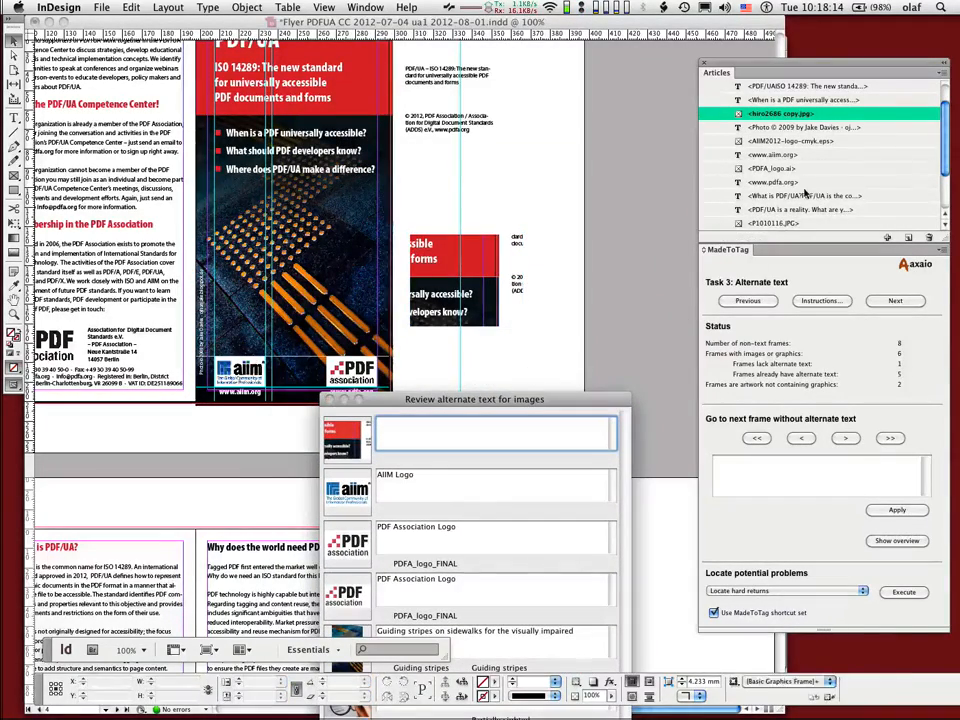
scroll(806, 195, "down", 3)
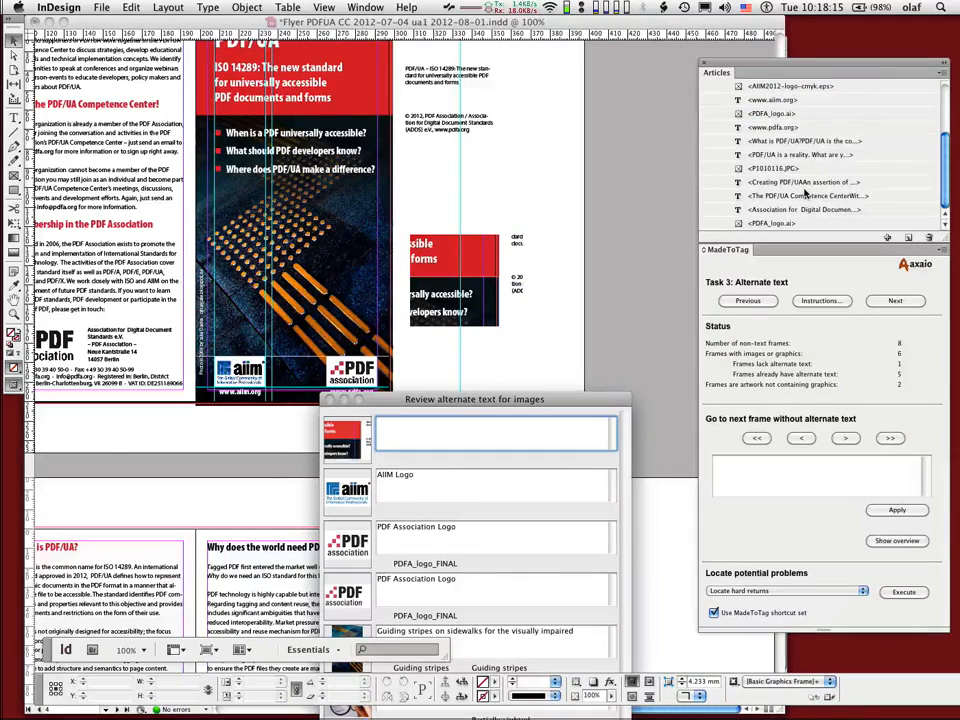
Step: Replace the pasted image with a fresh copy and move it beside the cover to about X 345.9, Y 160.4 mm
left_click(484, 298)
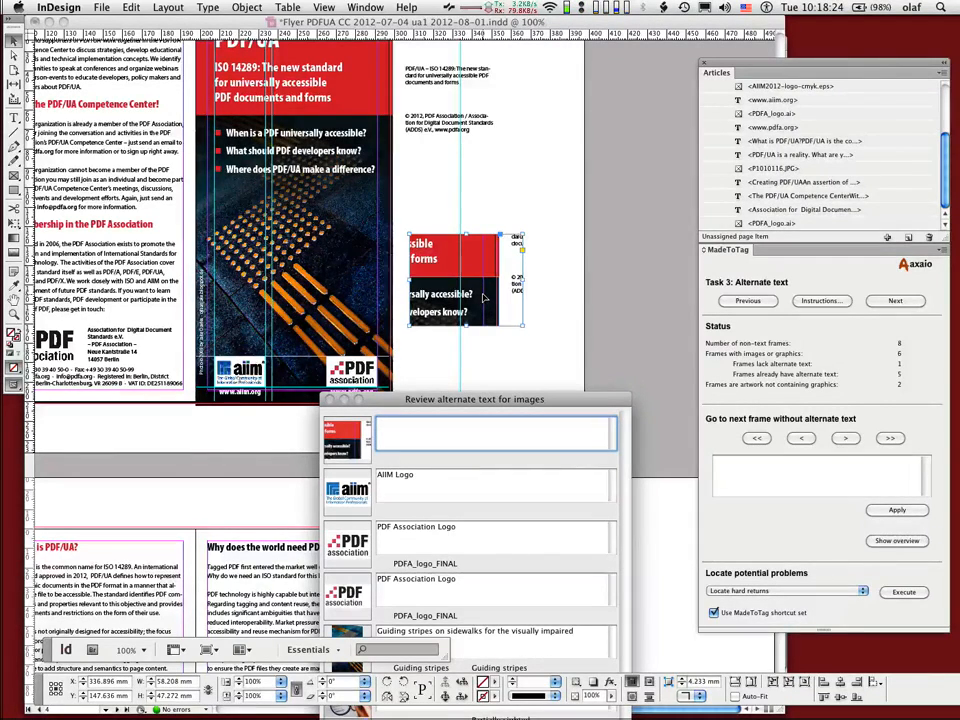
key("Delete")
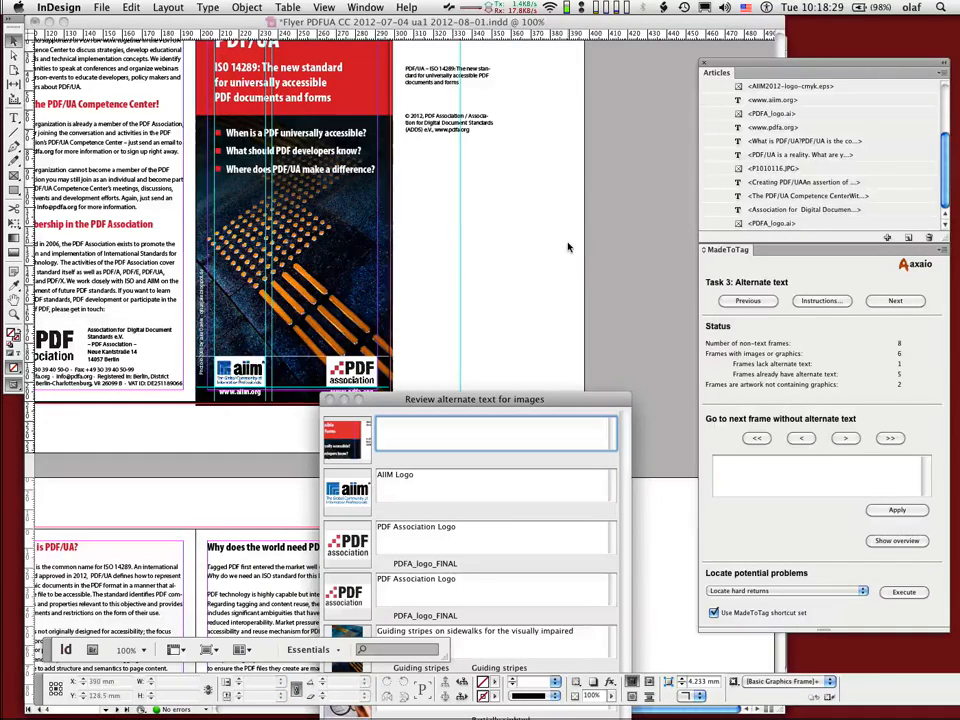
key("ctrl+z")
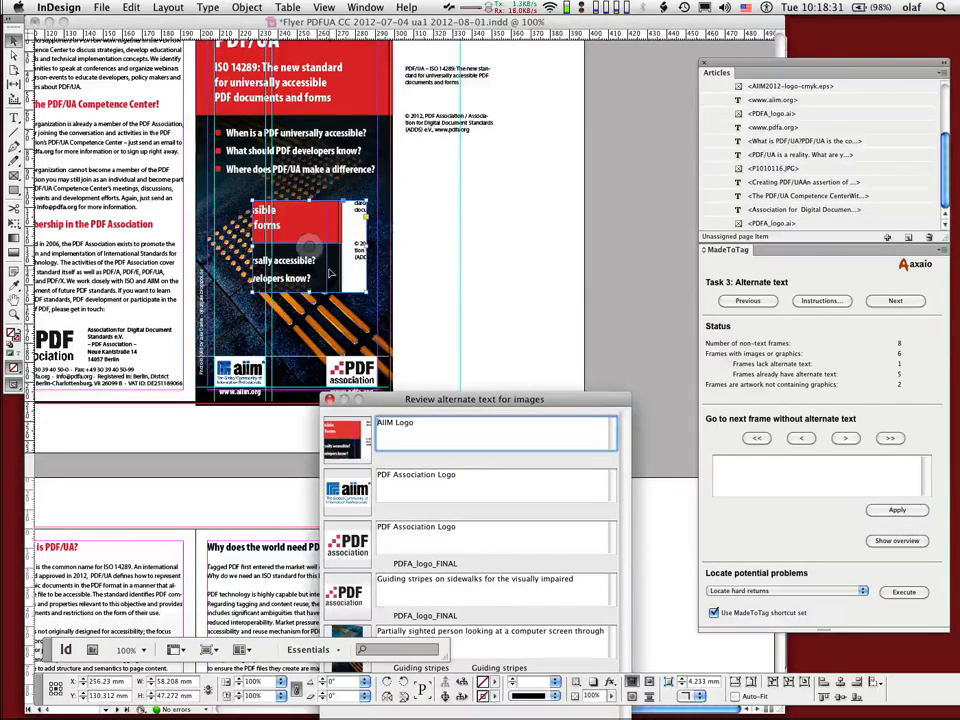
left_click_drag(335, 272, 510, 332)
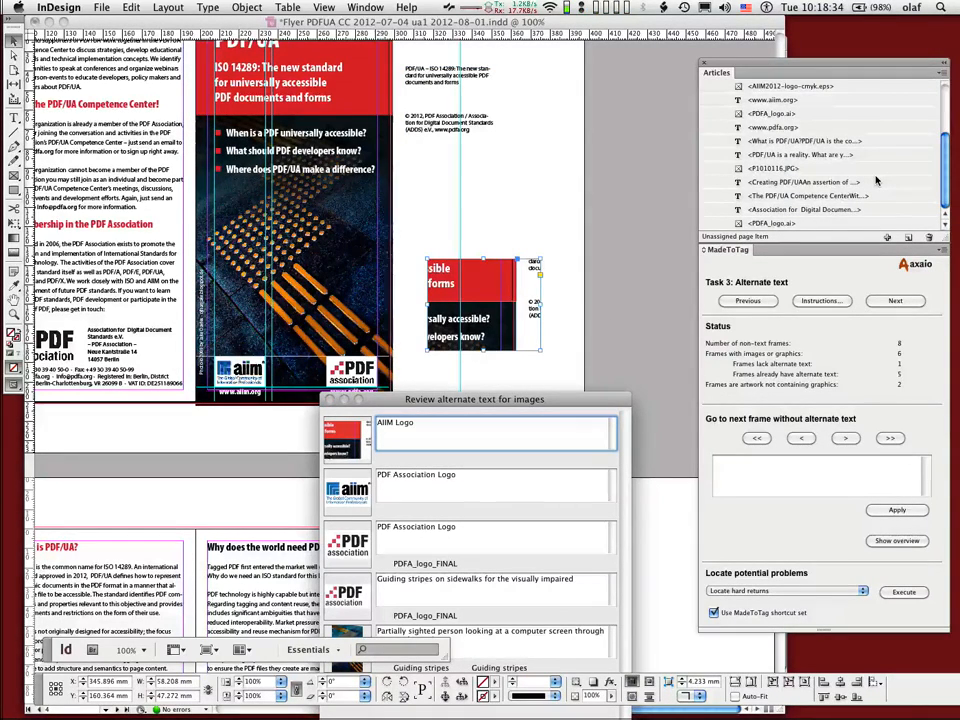
Step: Check the articles list again, move the overview window up, and toggle the display of images outside of articles
scroll(877, 181, "up", 5)
scroll(877, 181, "down", 5)
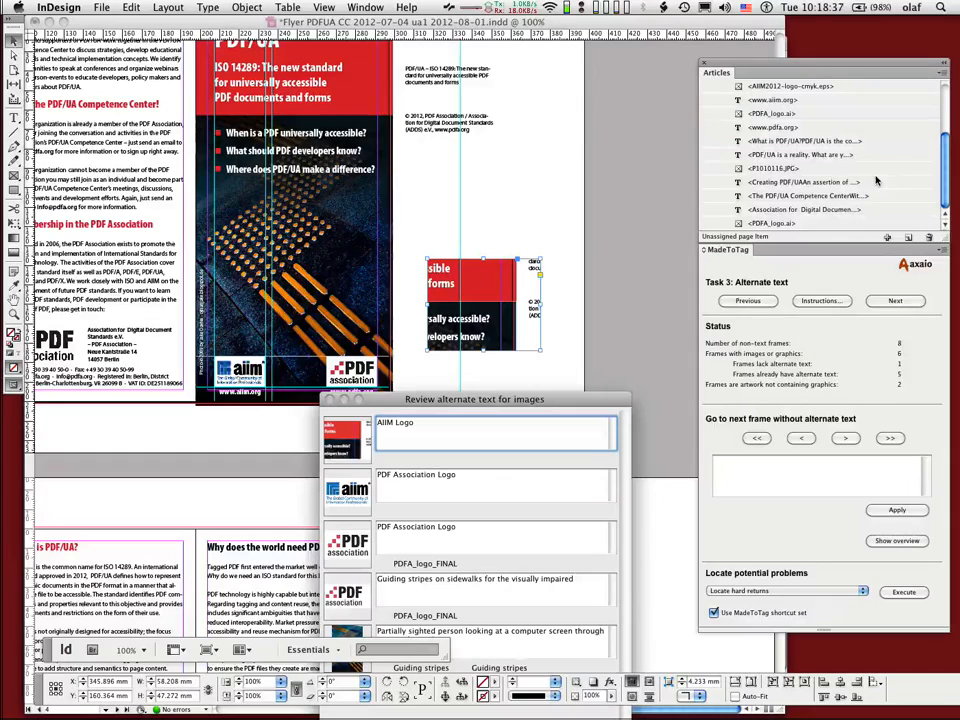
left_click_drag(577, 399, 414, 186)
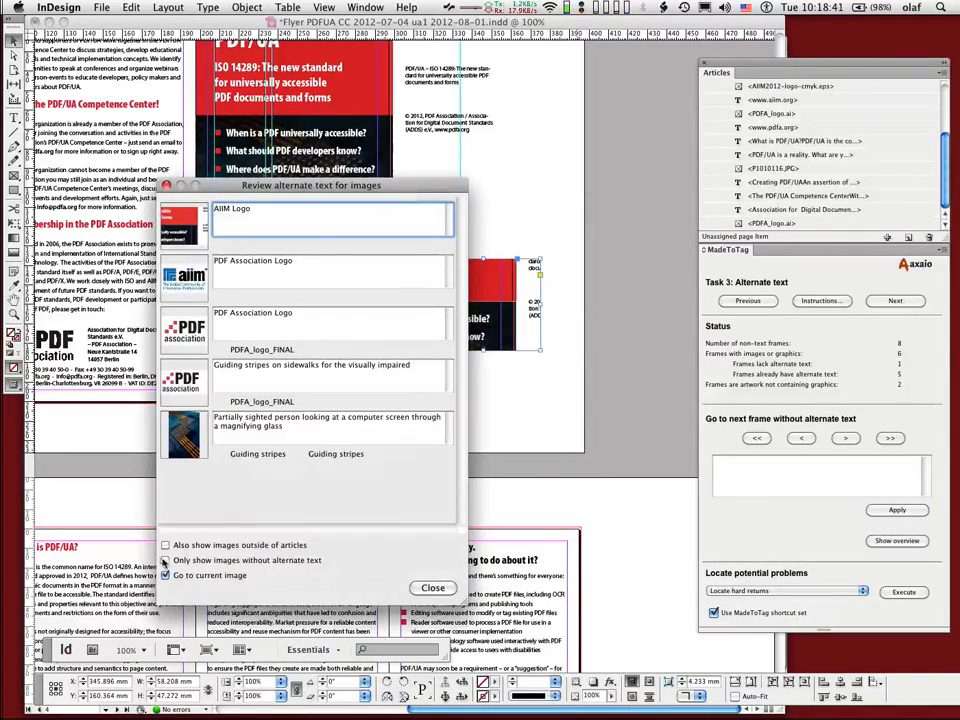
left_click(165, 545)
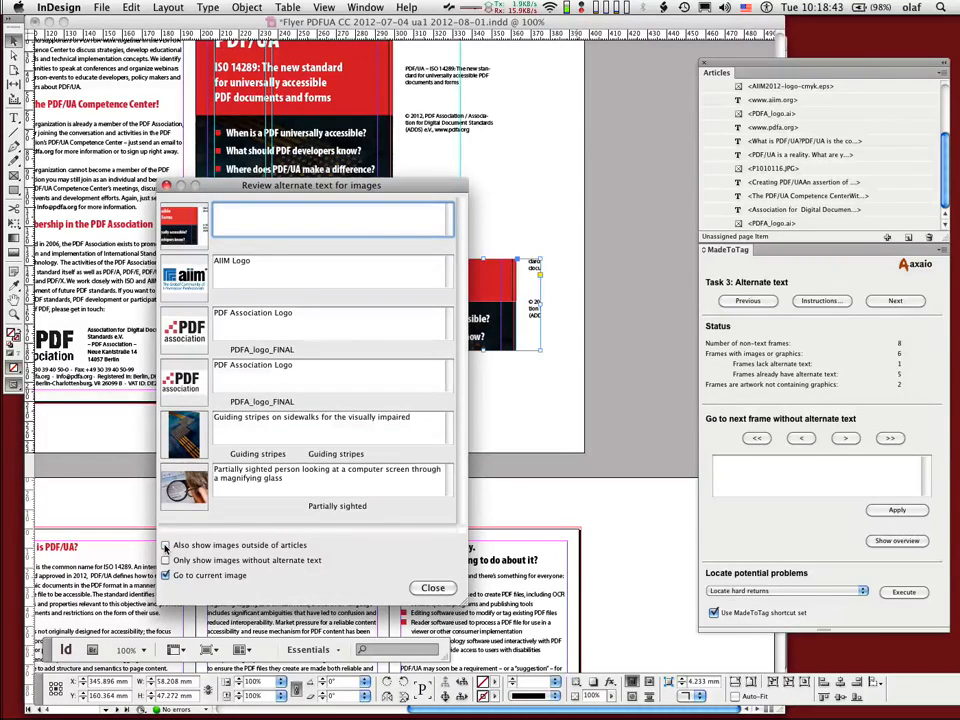
Step: Reopen the alternate text overview, toggle the display of images outside of articles, and close the overview
left_click(432, 587)
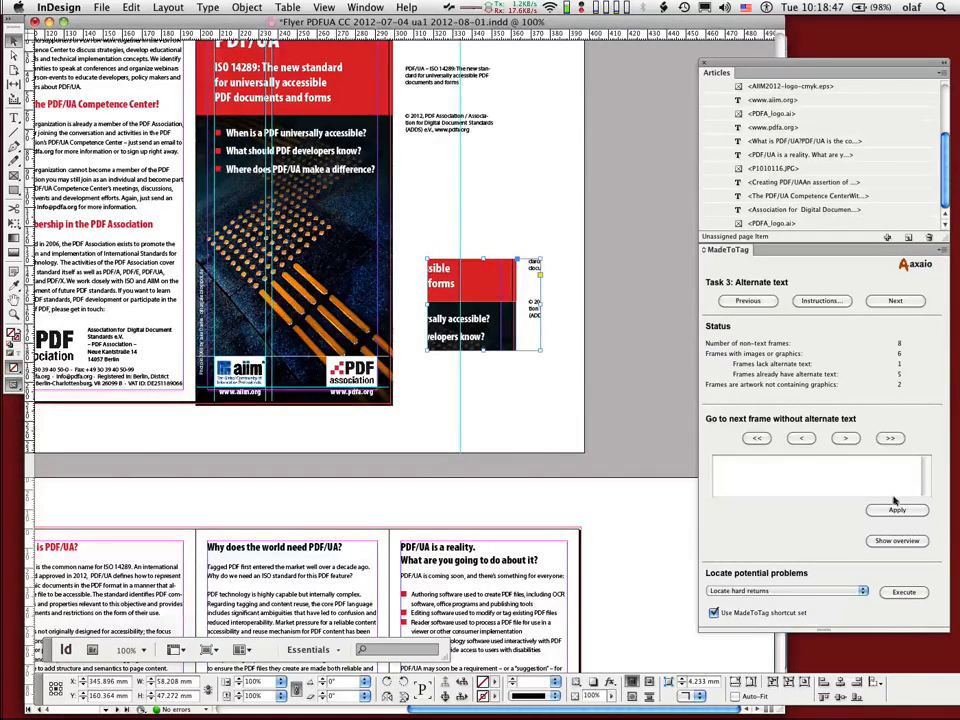
left_click(895, 540)
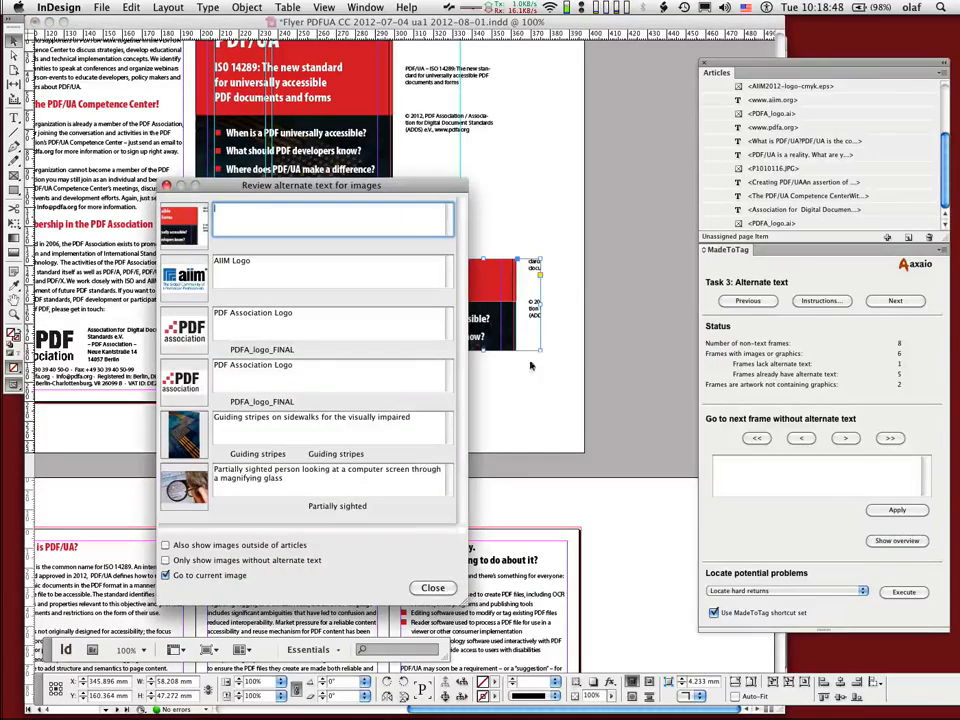
left_click(188, 547)
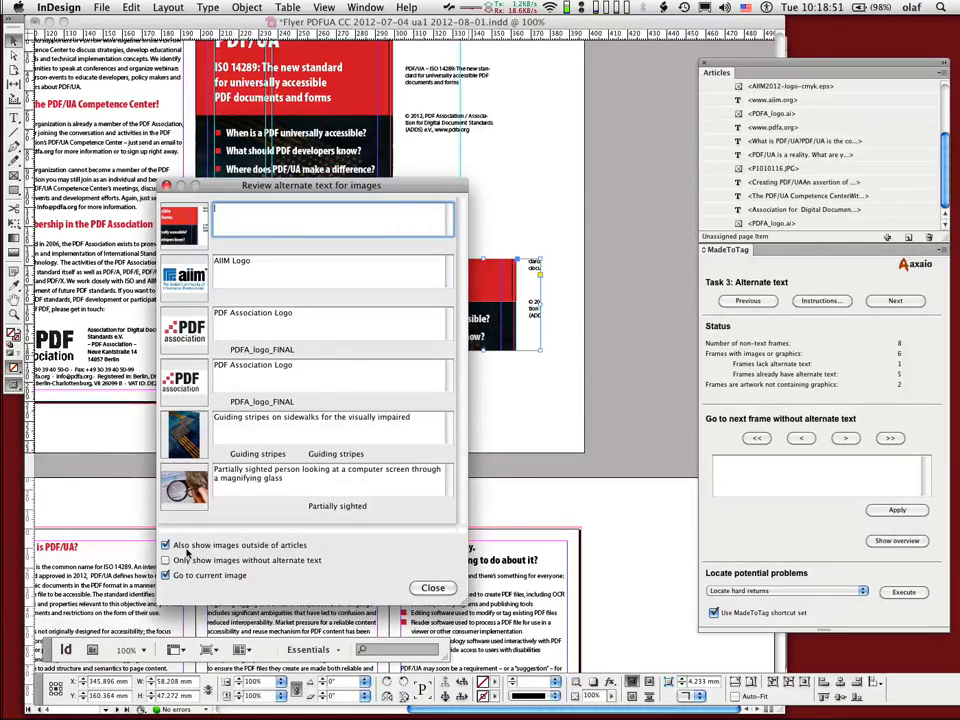
left_click(186, 549)
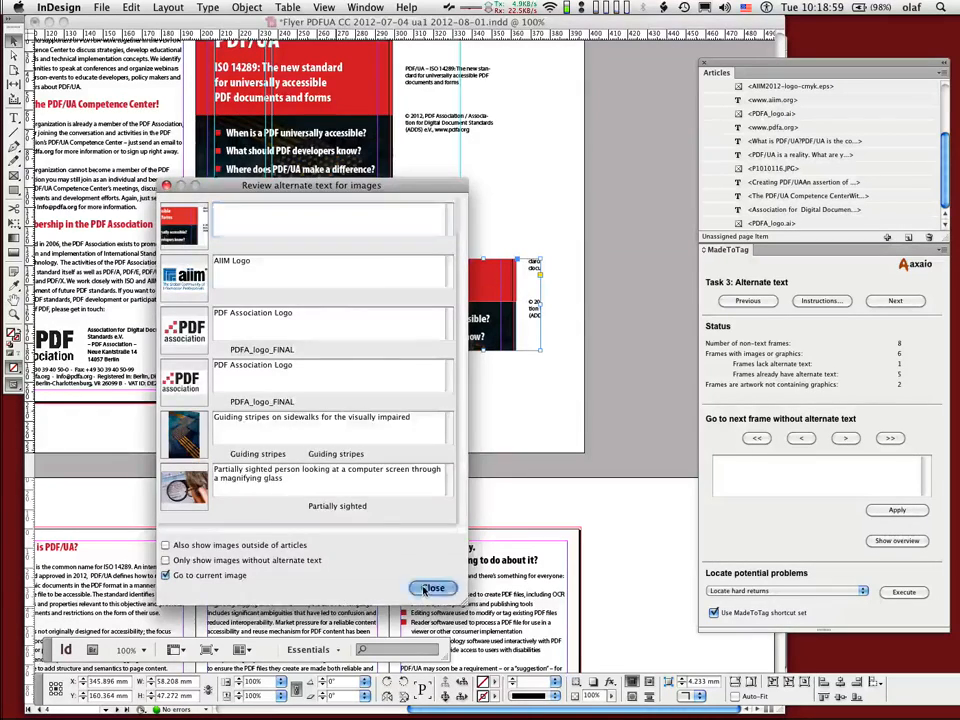
left_click(425, 588)
Step: Remove the pasted image beside the cover, and view the Five core principles slide in Acrobat before returning to InDesign
left_click(496, 437)
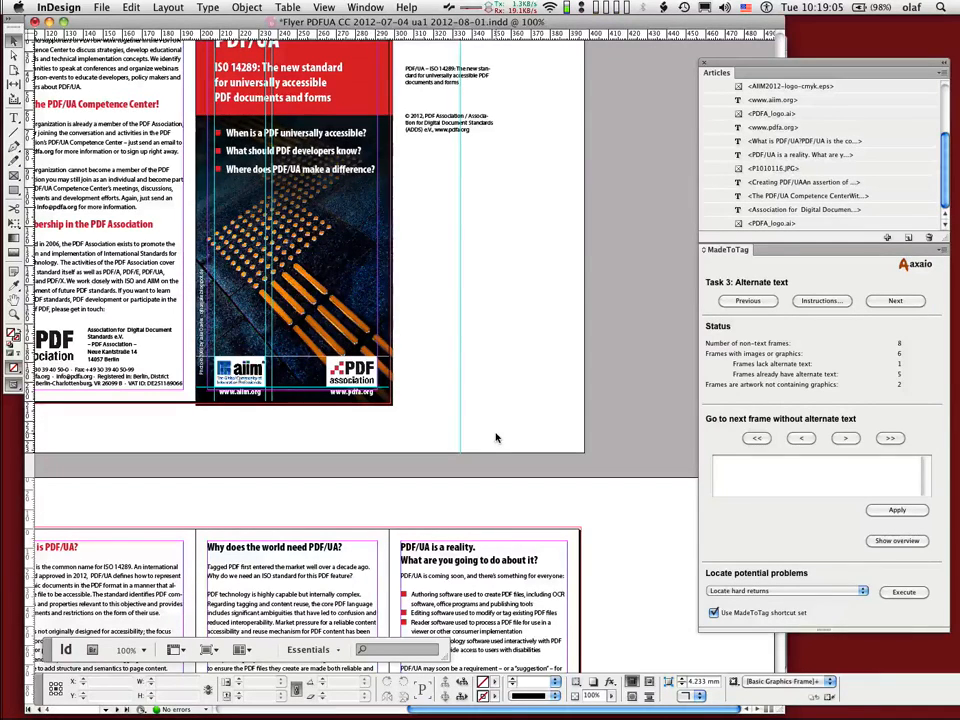
key("super+Tab")
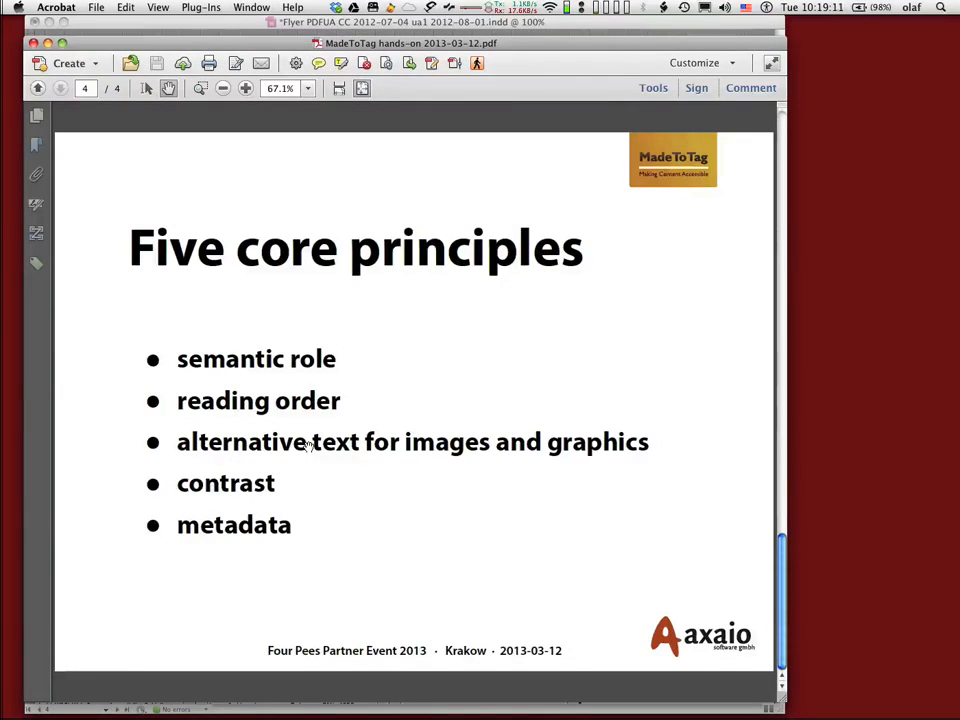
key("super+Tab")
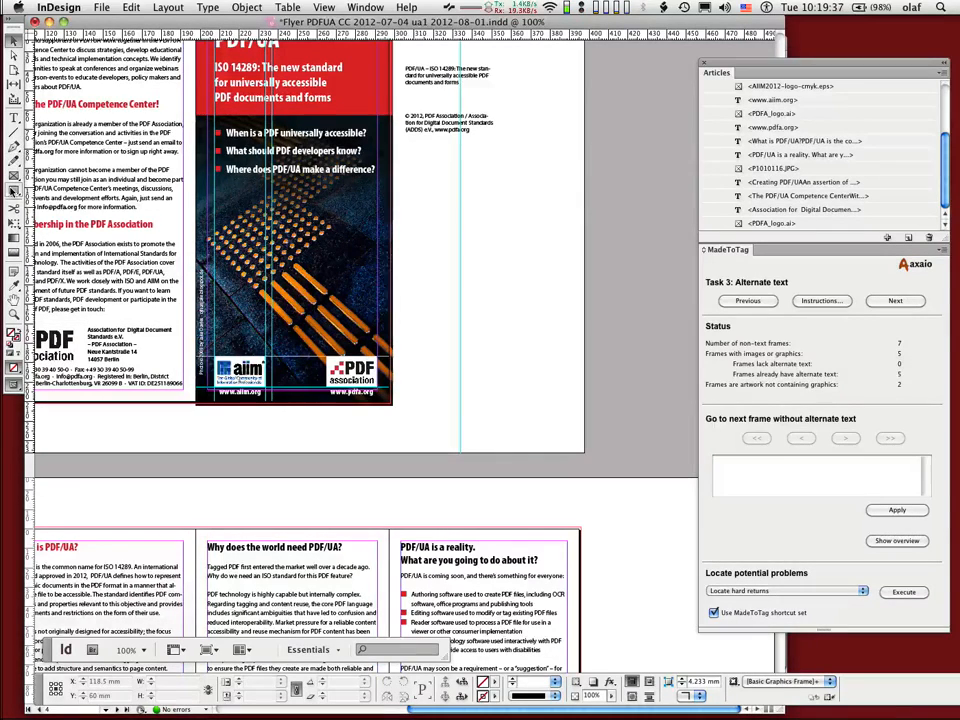
left_click(14, 190)
left_click_drag(418, 203, 519, 331)
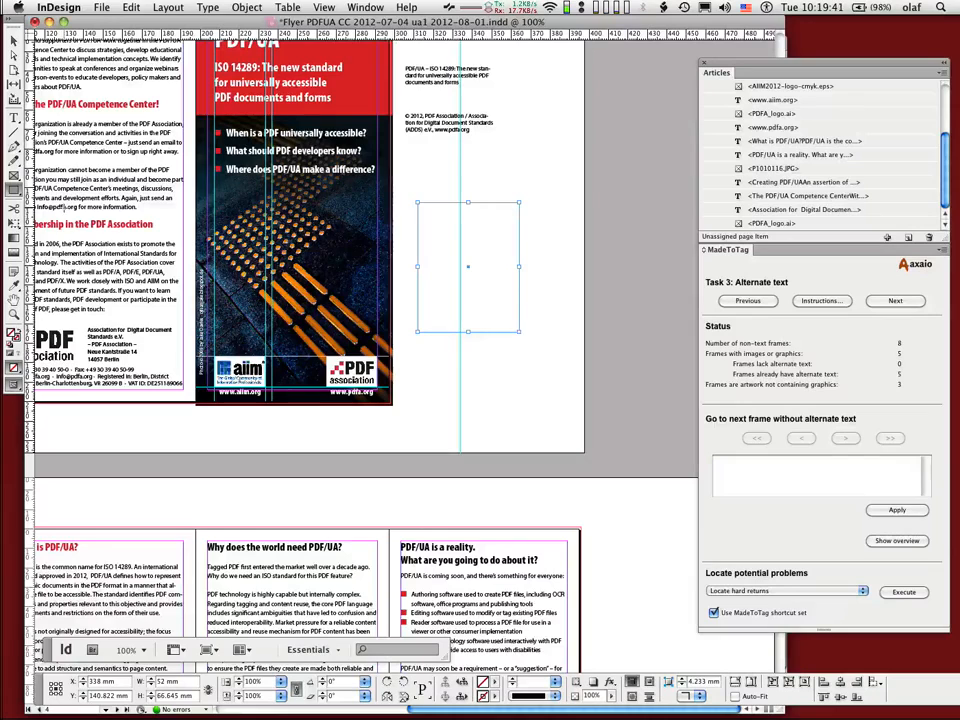
key("Delete")
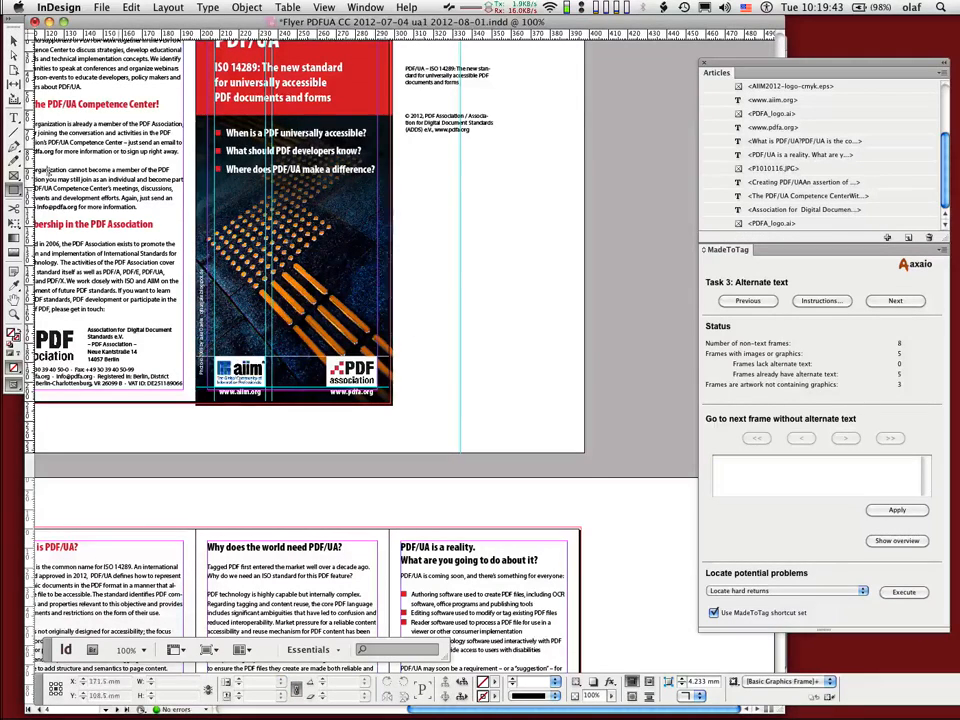
Step: Draw a freeform curved shape about 57.5 mm wide and 109 mm high beside the cover with the Pen tool
left_click(14, 147)
left_click_drag(417, 193, 413, 227)
left_click_drag(440, 226, 482, 199)
left_click_drag(501, 207, 517, 268)
mouse_move(506, 295)
left_mouse_down()
mouse_move(501, 318)
mouse_move(468, 348)
mouse_move(448, 246)
left_mouse_up()
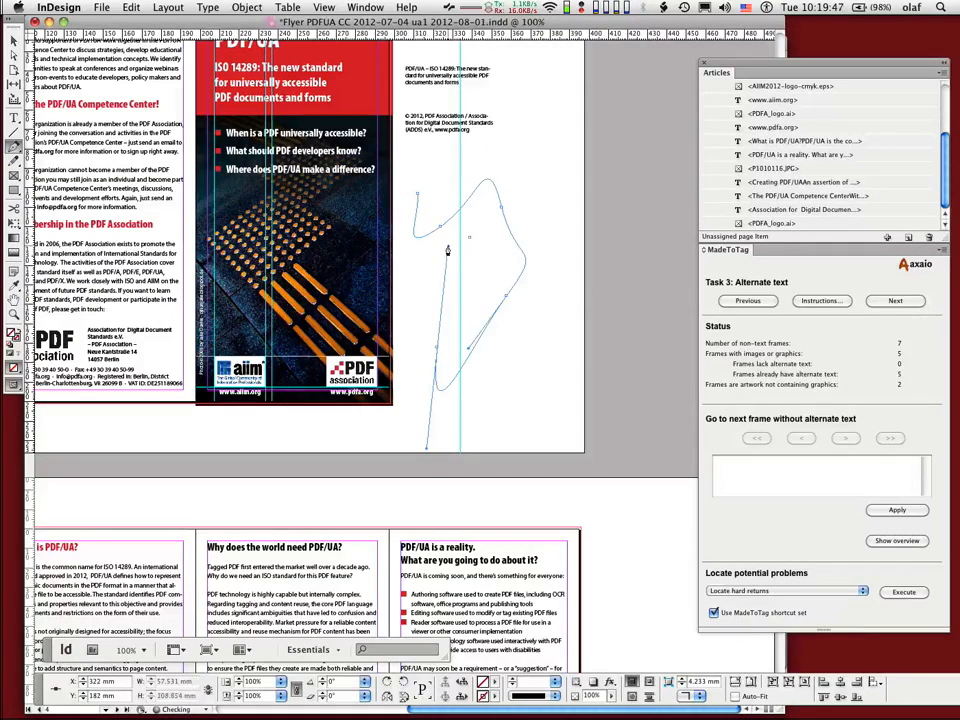
left_click_drag(437, 203, 425, 237)
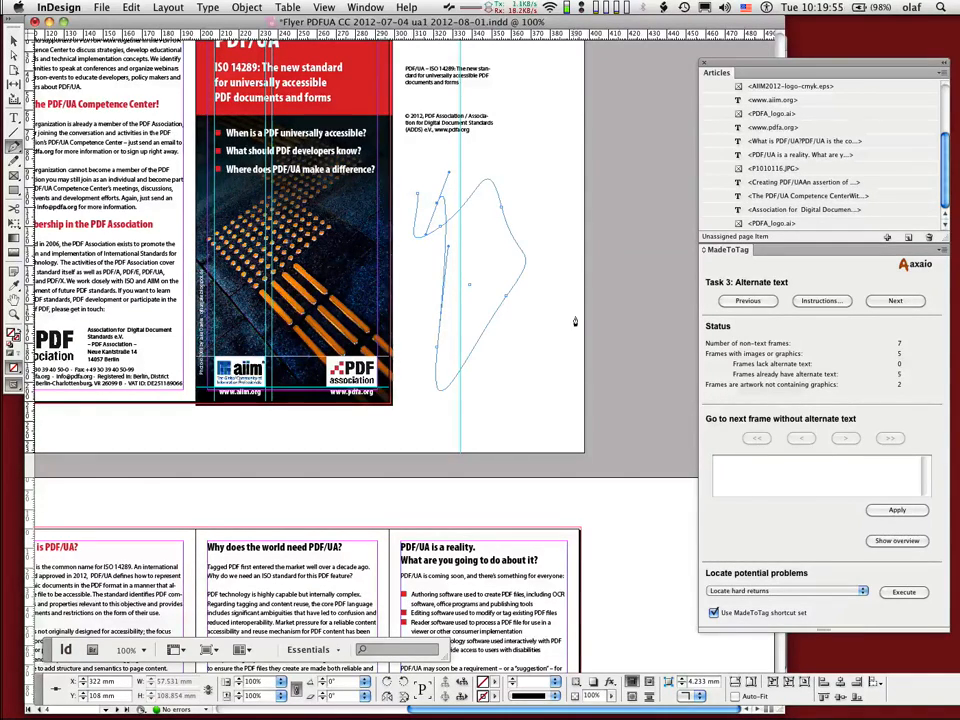
key("v")
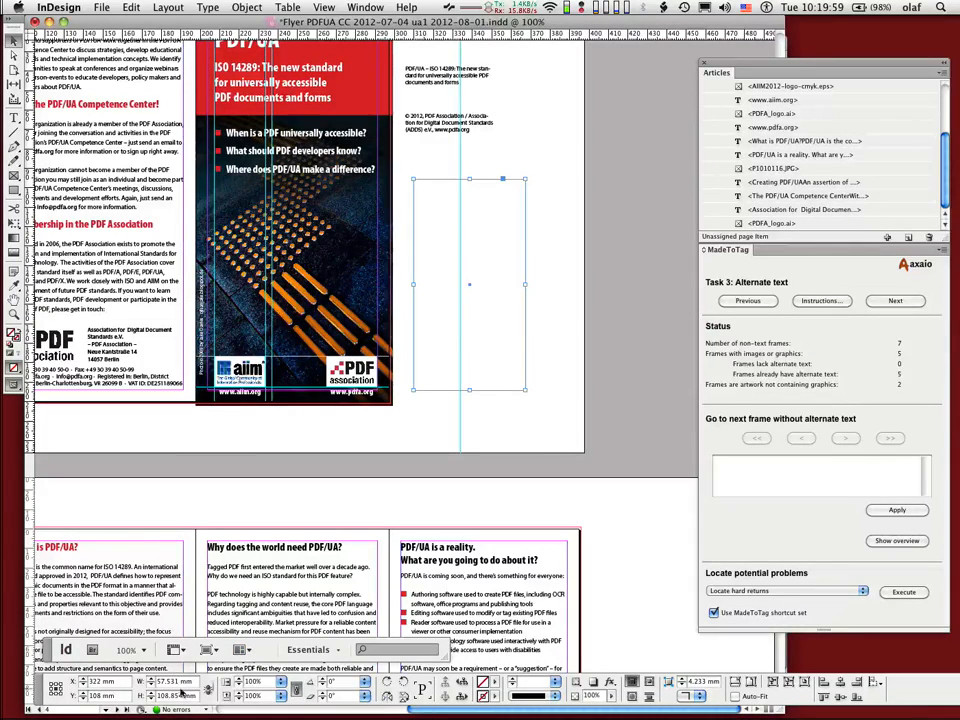
Step: Give the freeform shape a 6 pt stroke and a [Black] fill
left_click(557, 682)
left_click(548, 553)
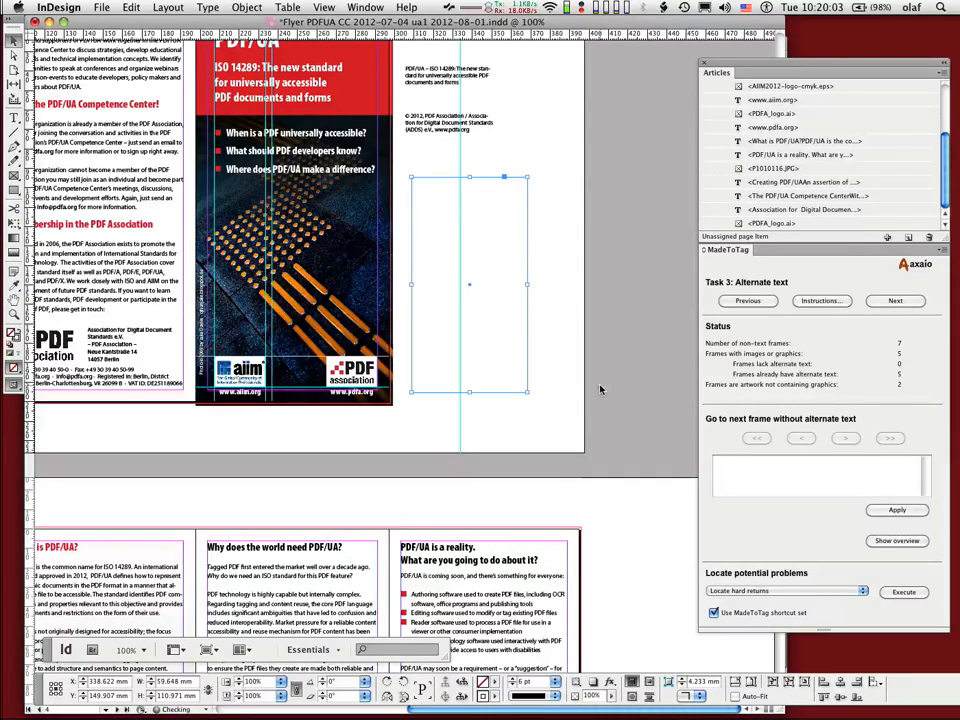
left_click(493, 682)
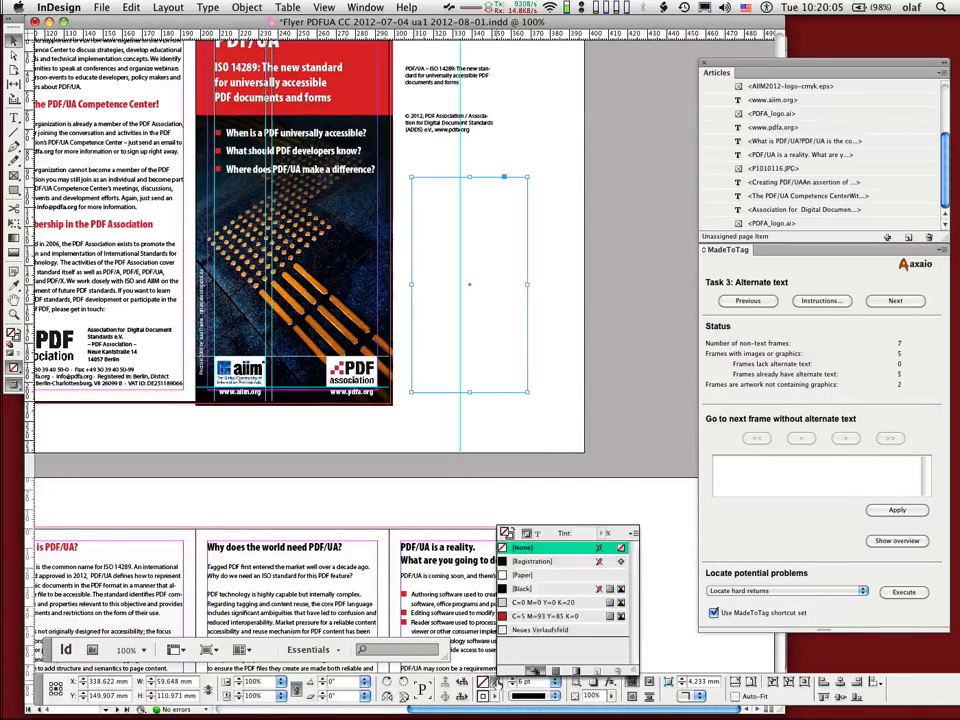
left_click(527, 589)
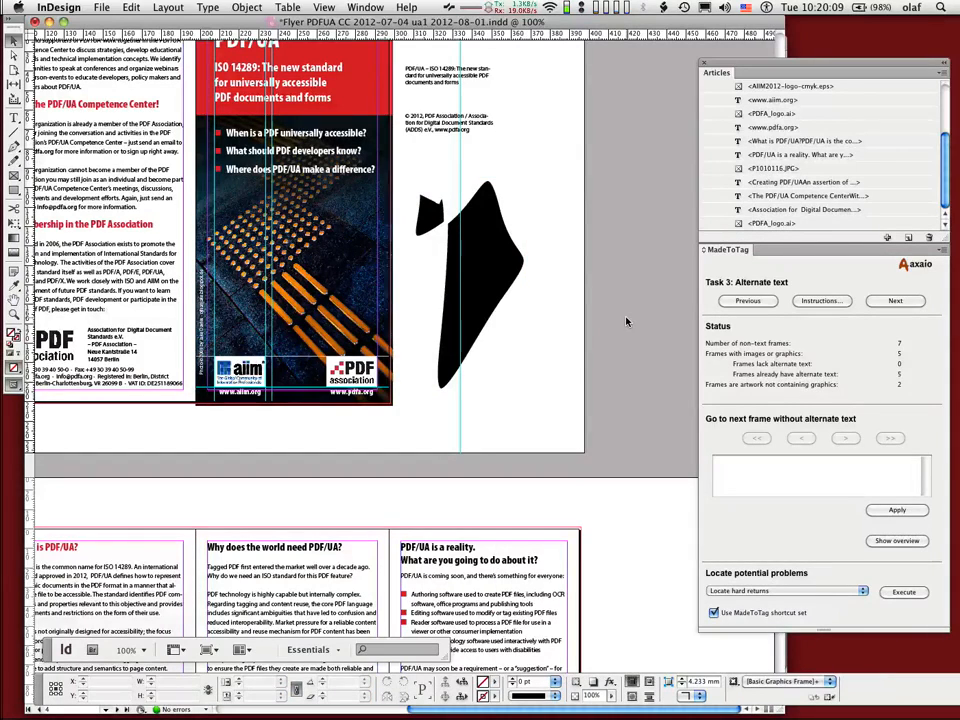
Step: Give the black shape the custom alt text "Famous painting from Berlin" in its object export options, and delete the shape
left_click(506, 266)
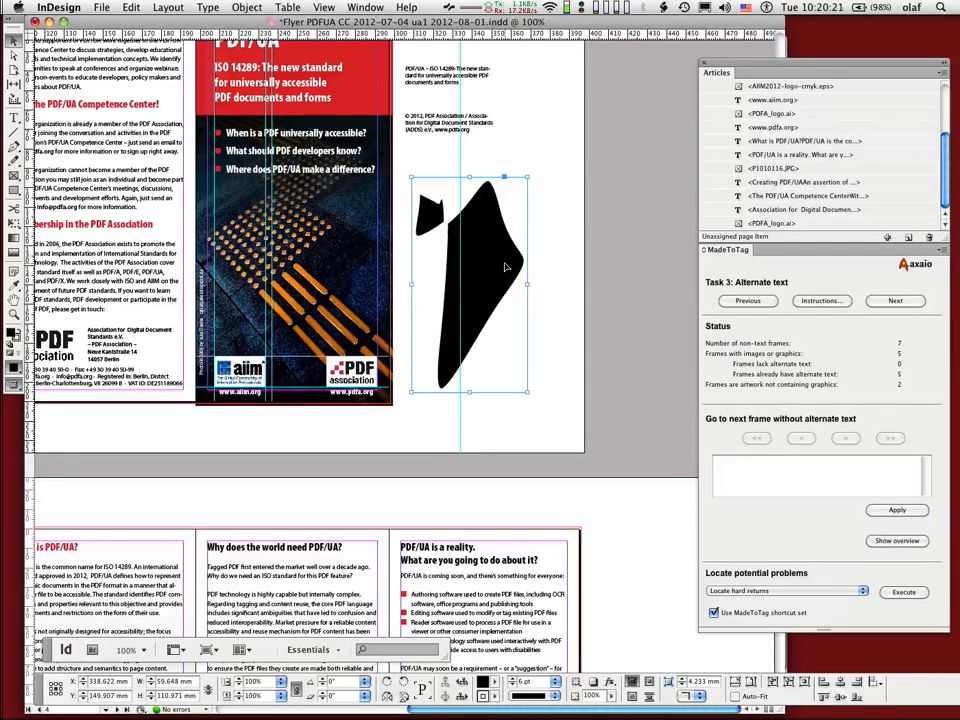
left_click(247, 8)
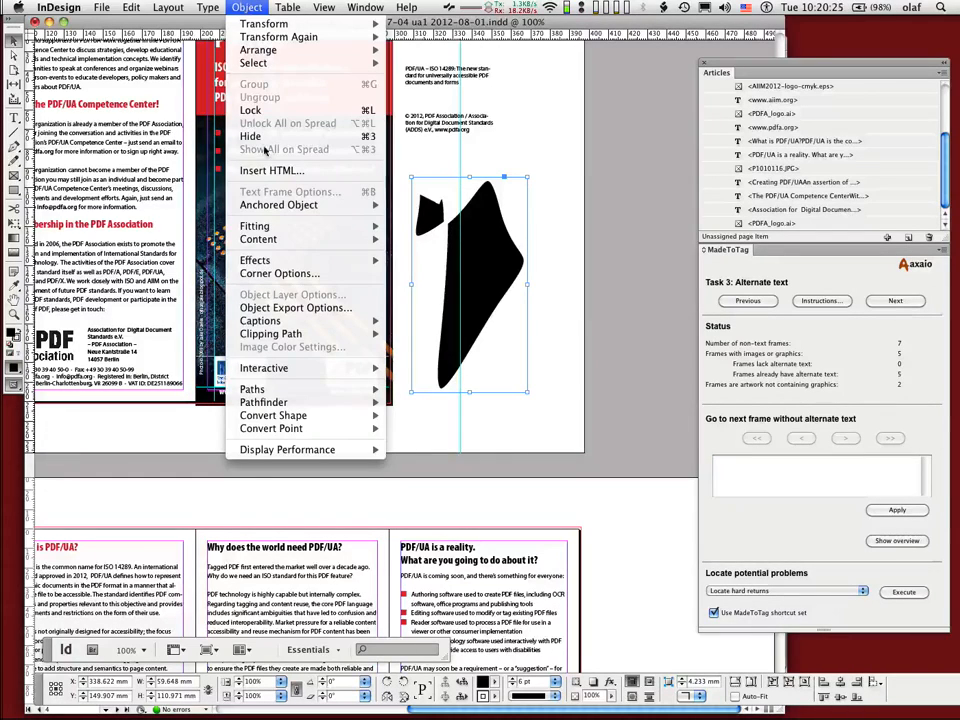
left_click(268, 309)
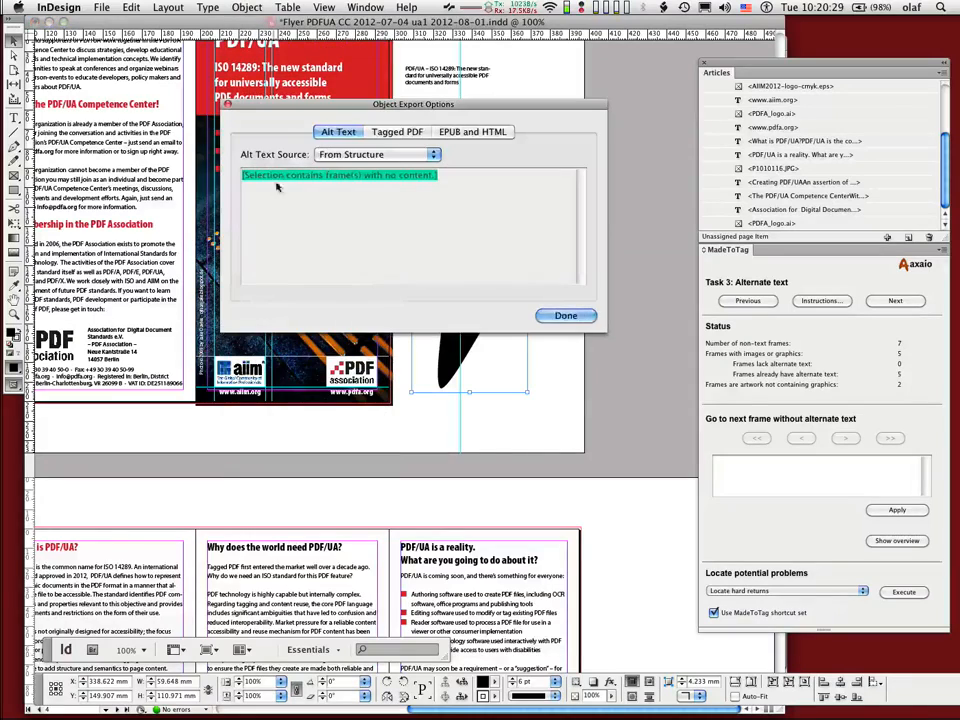
left_click(345, 154)
left_click(332, 140)
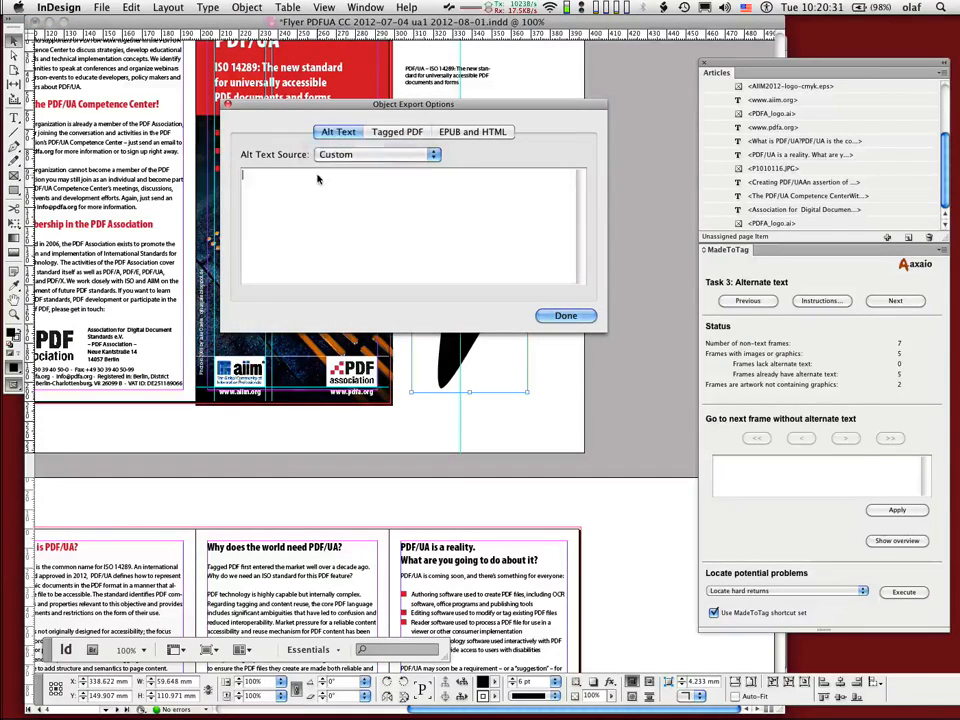
type("Famous pa")
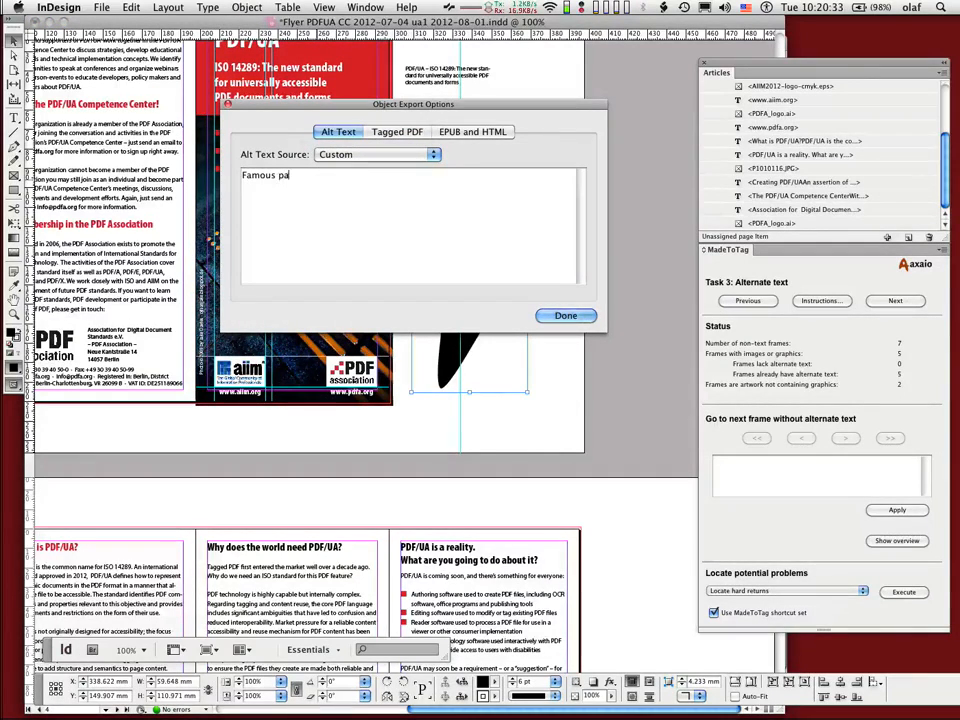
type("inting from Berlin")
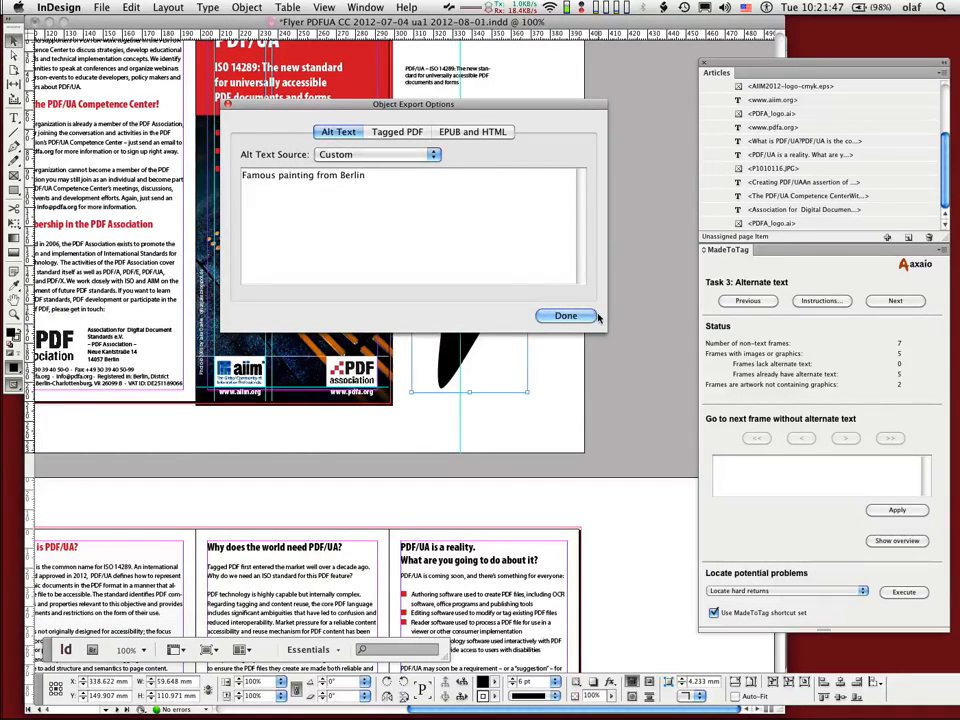
left_click(565, 316)
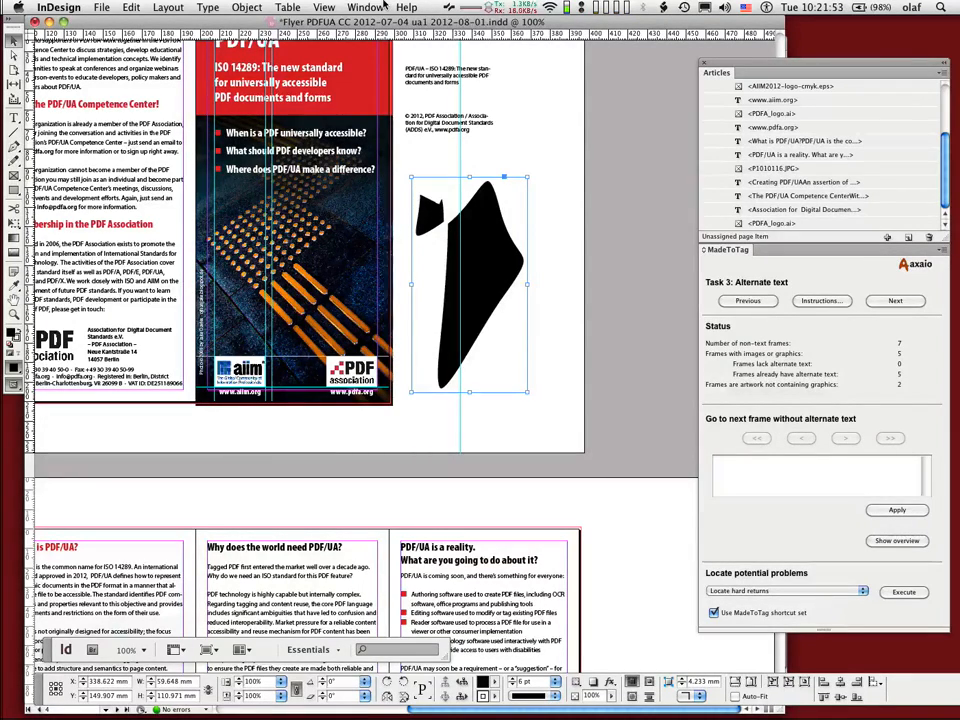
key("Delete")
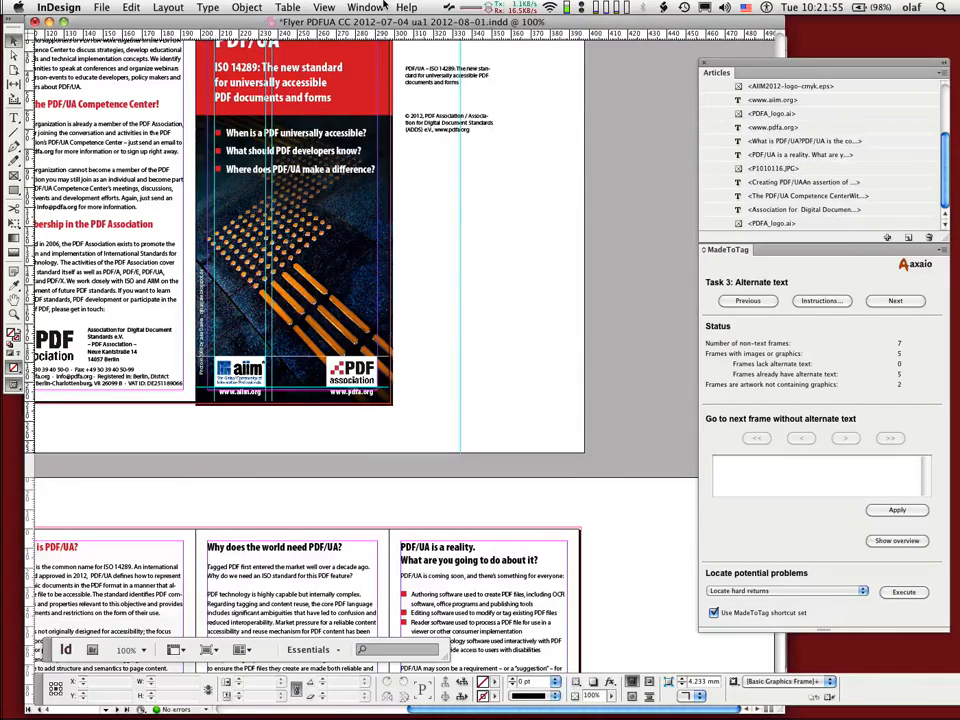
Step: Open the preview of articles and examine the figures and their alternate text among the tagged content
key("super+s")
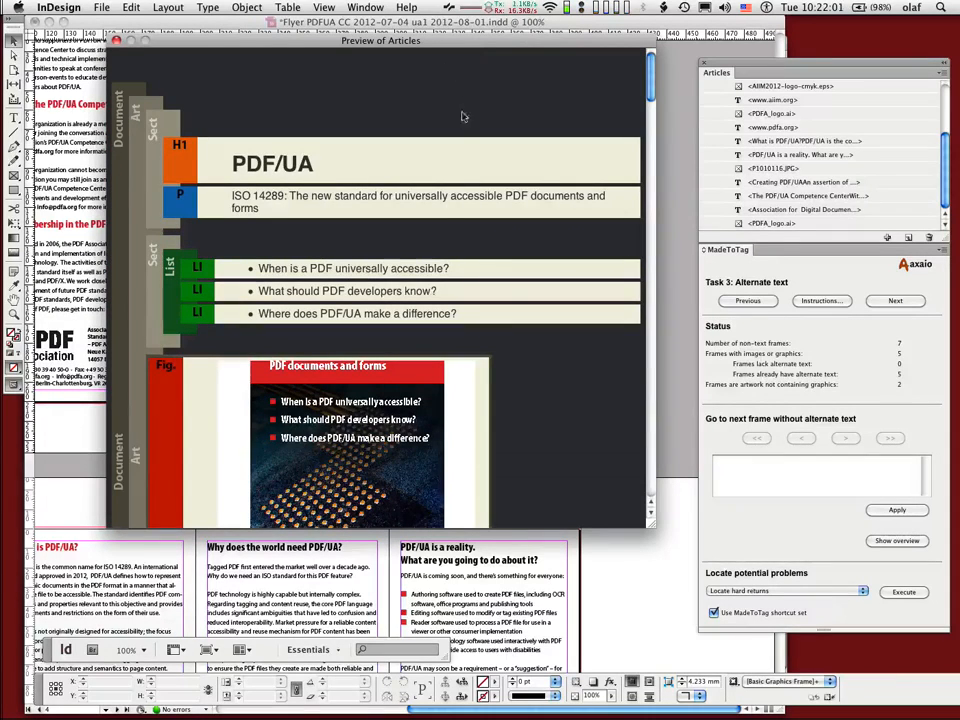
scroll(380, 270, "down", 6)
scroll(380, 270, "down", 2)
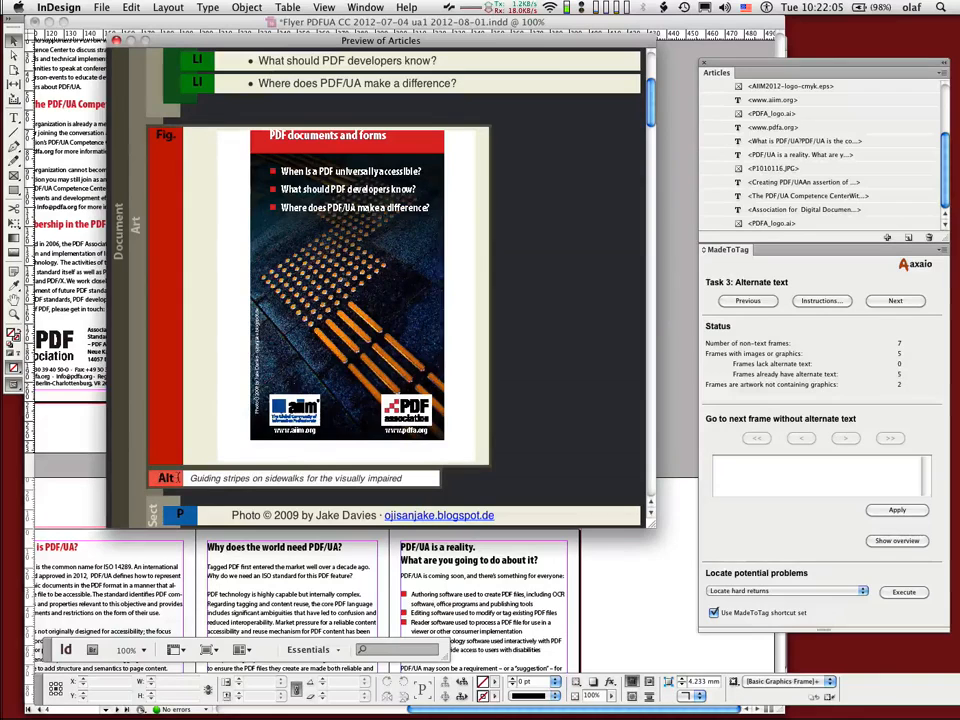
left_click_drag(192, 479, 425, 478)
scroll(450, 480, "down", 4)
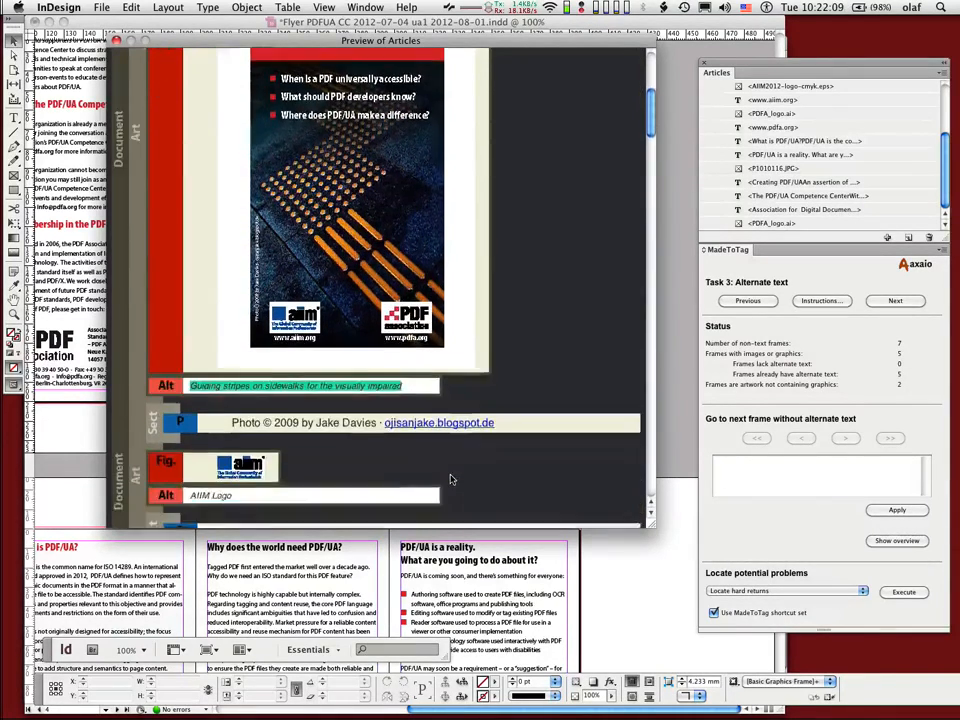
scroll(450, 480, "down", 20)
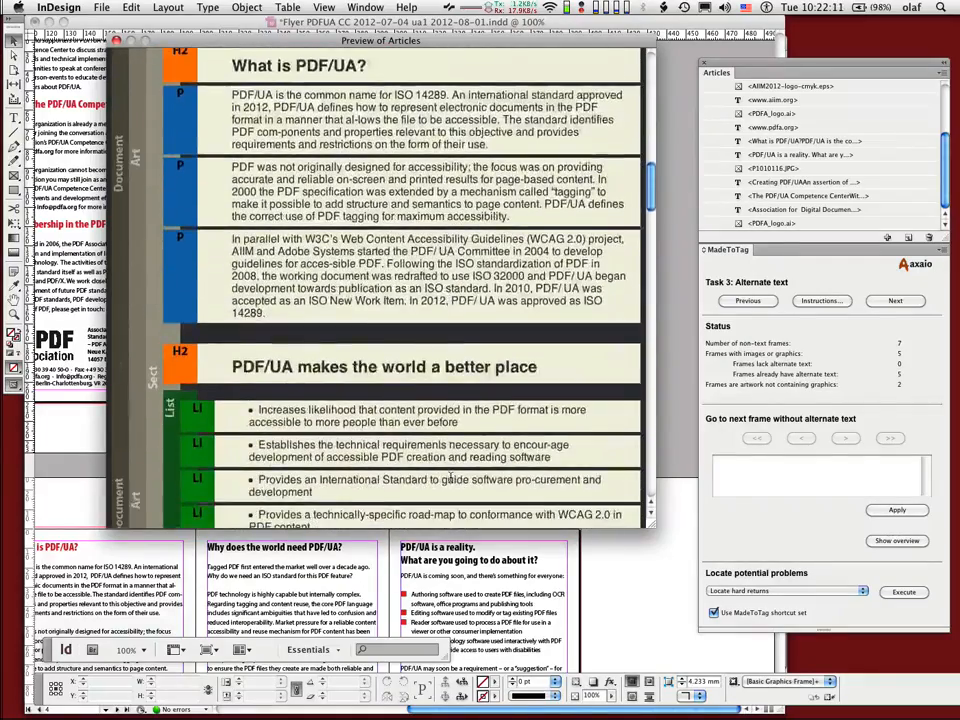
scroll(450, 480, "down", 20)
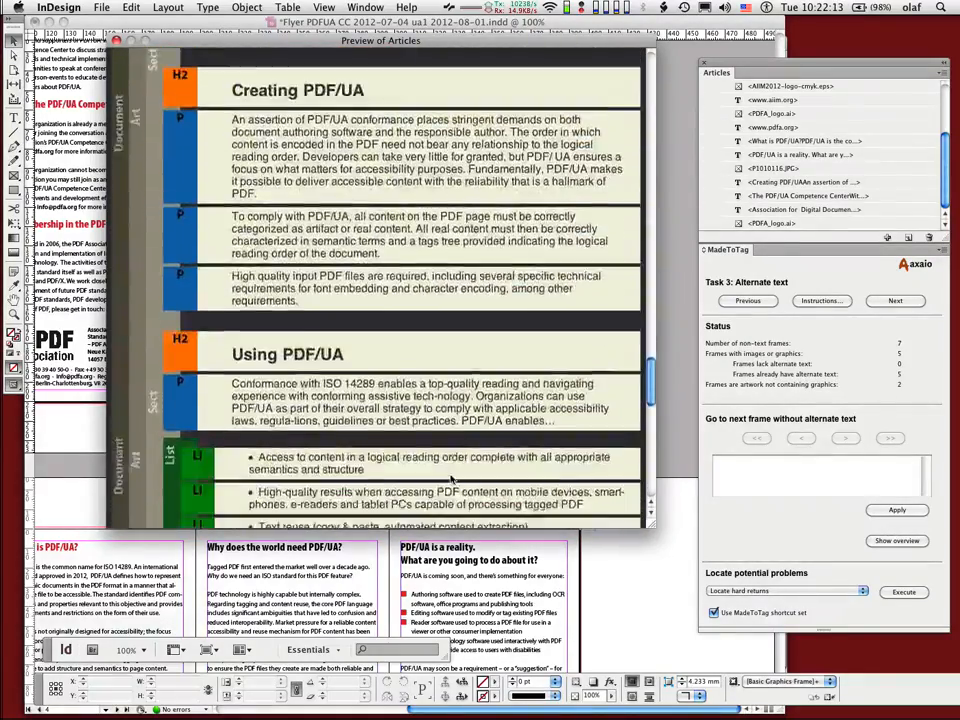
scroll(450, 480, "up", 15)
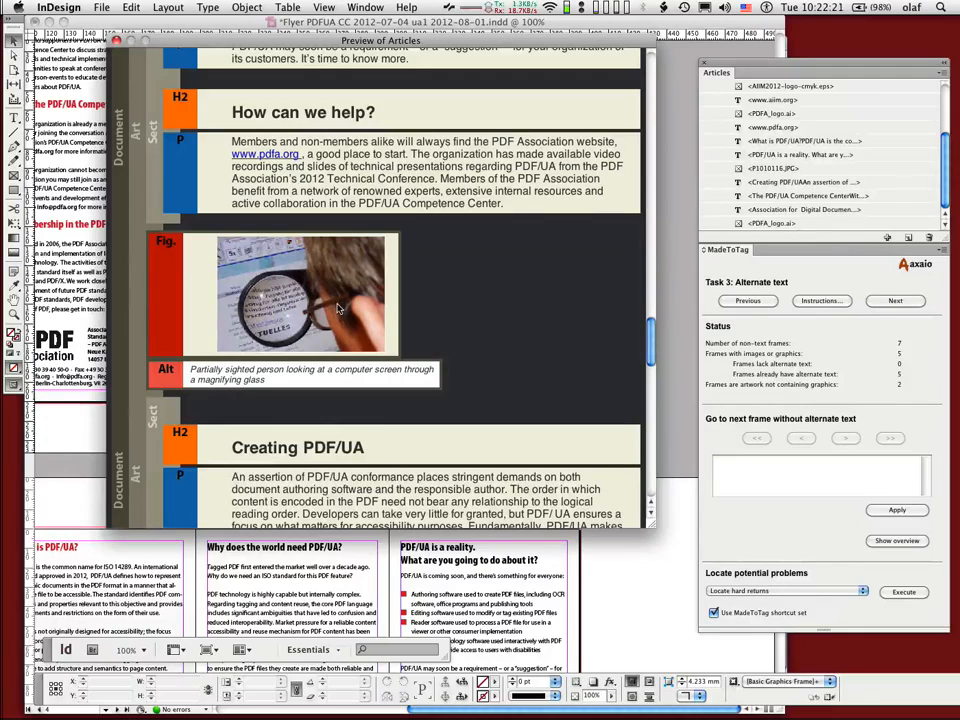
scroll(336, 308, "down", 4)
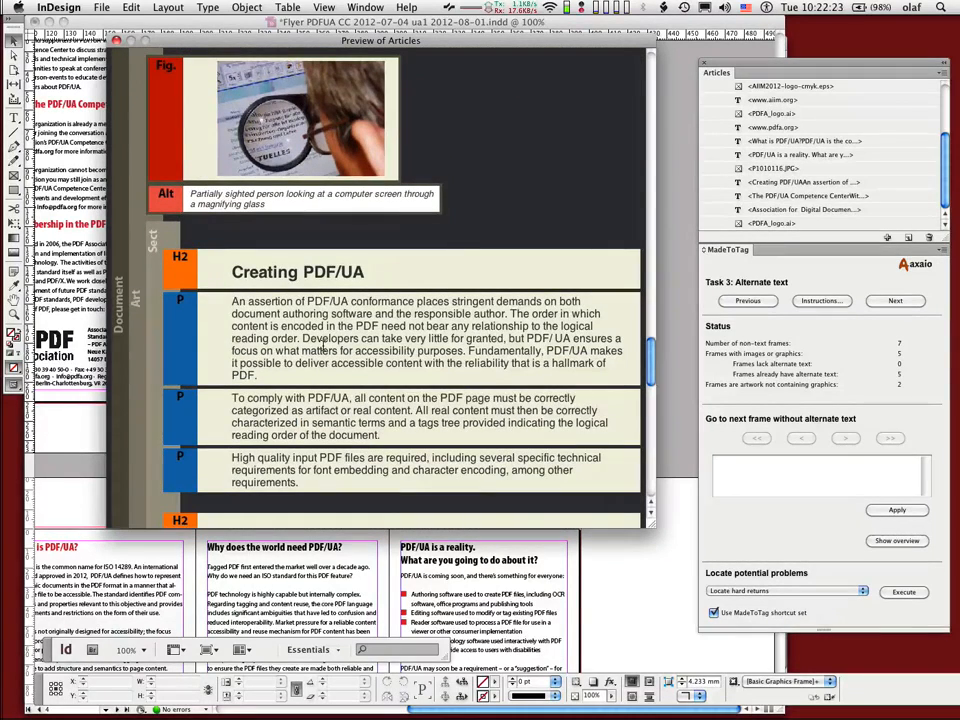